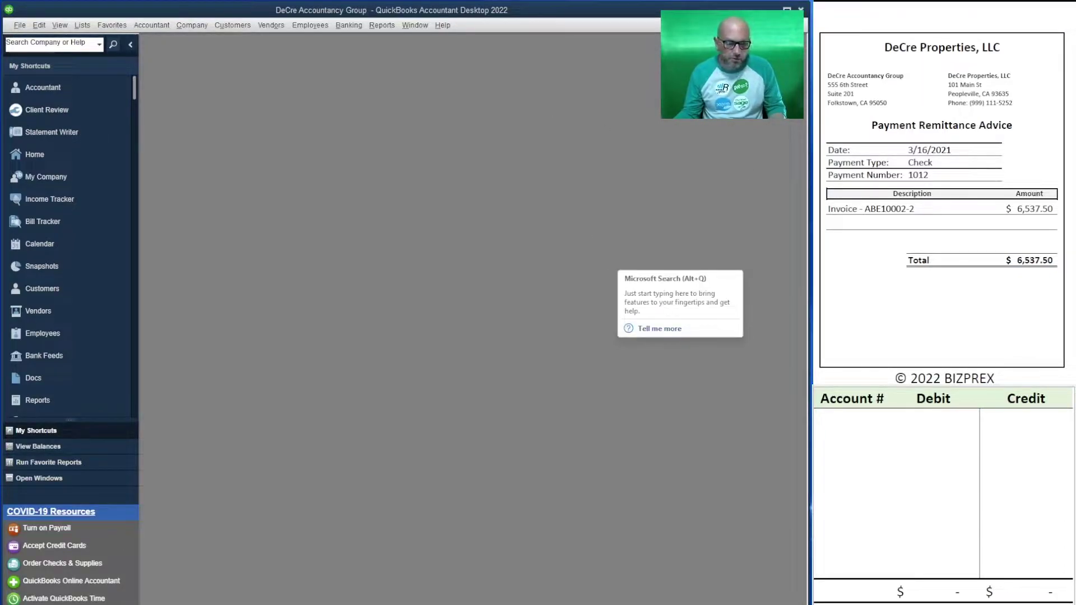
Step: Start a received customer payment from DeCre Properties, LLC with a payment amount of 6,537.50
click(845, 484)
click(847, 418)
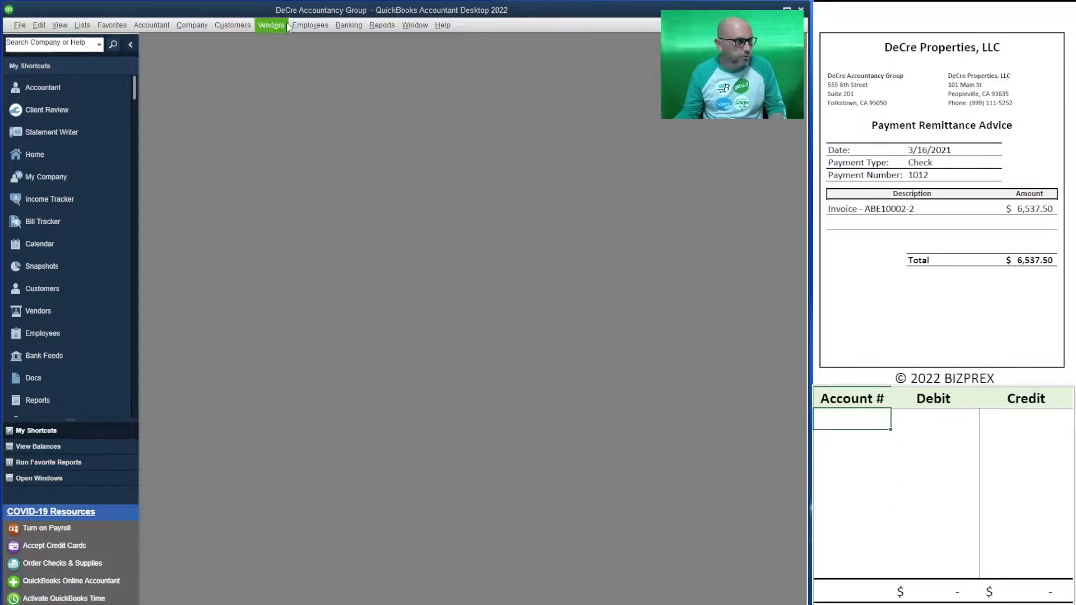
click(270, 27)
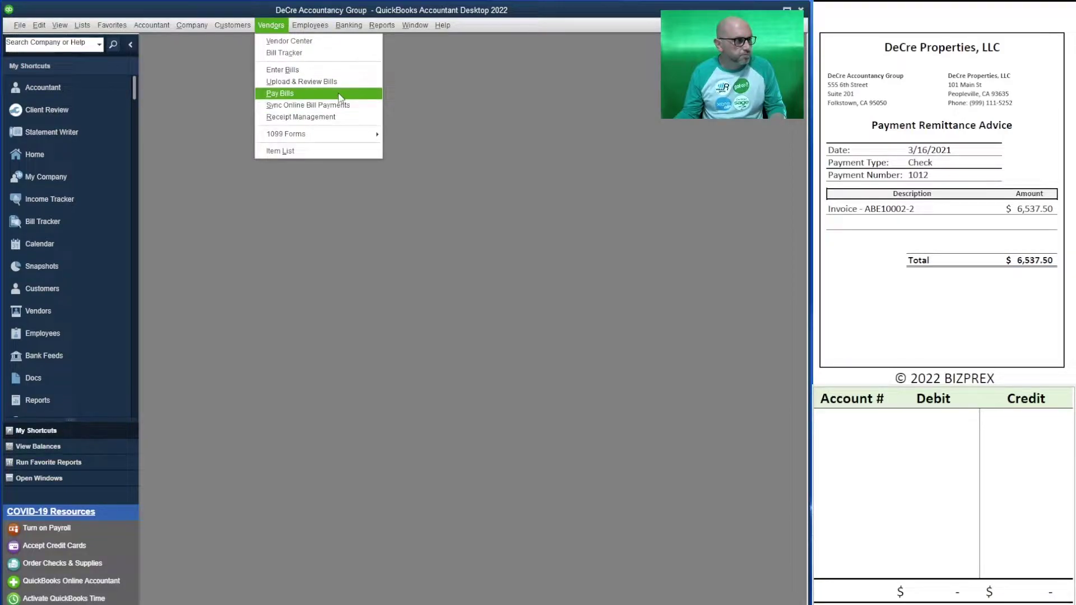
mouse_move(224, 26)
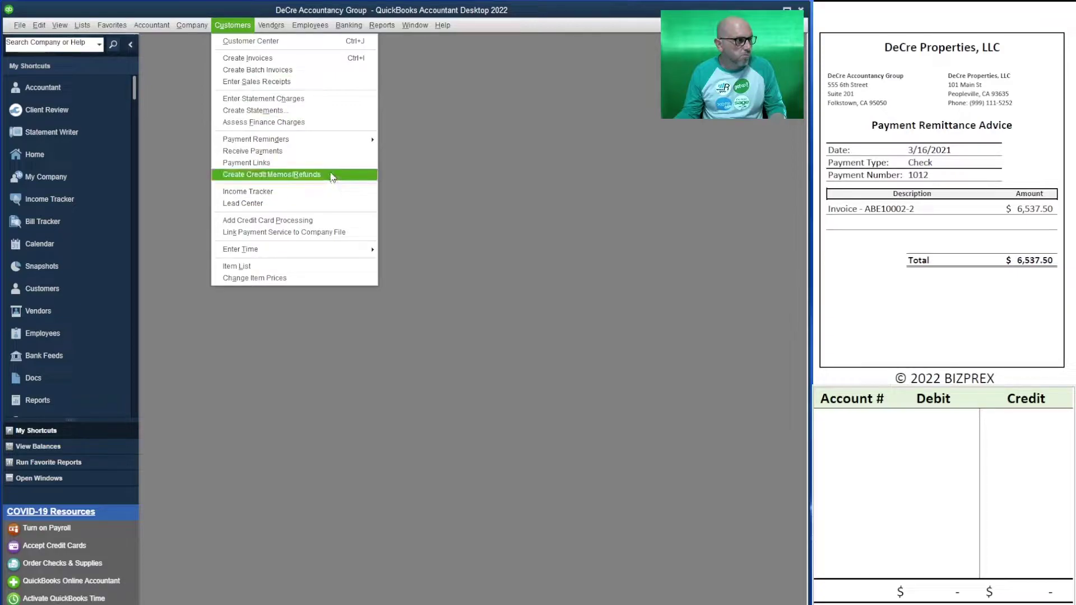
click(320, 151)
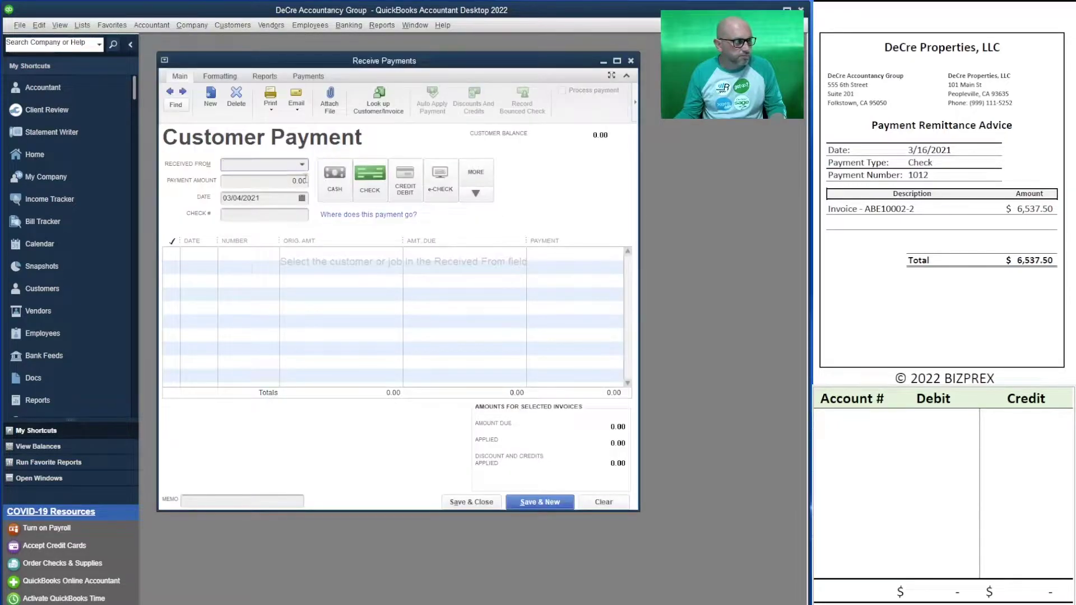
click(268, 166)
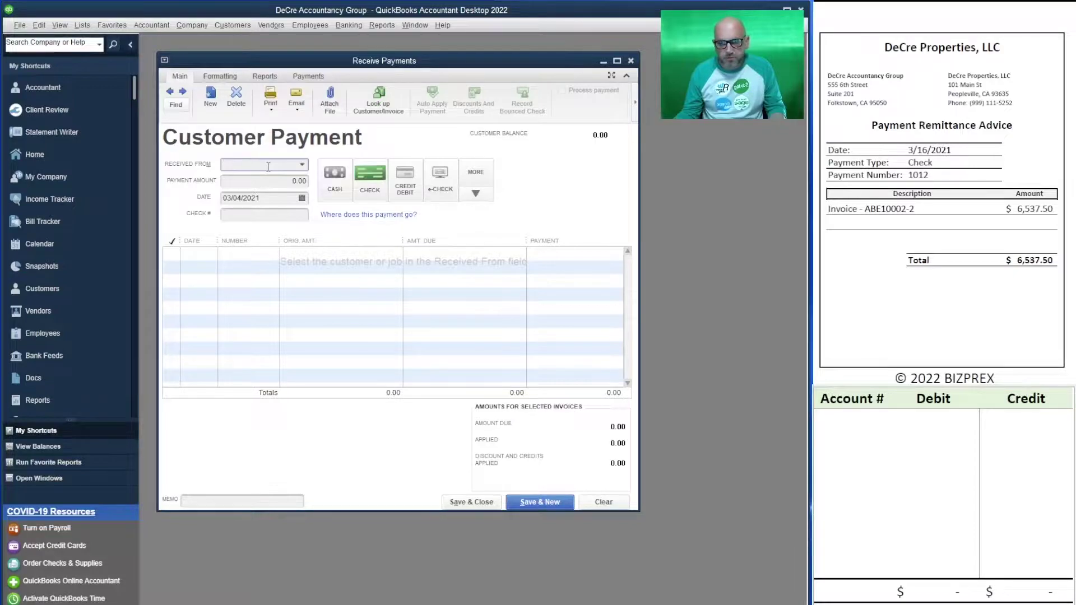
text(p)
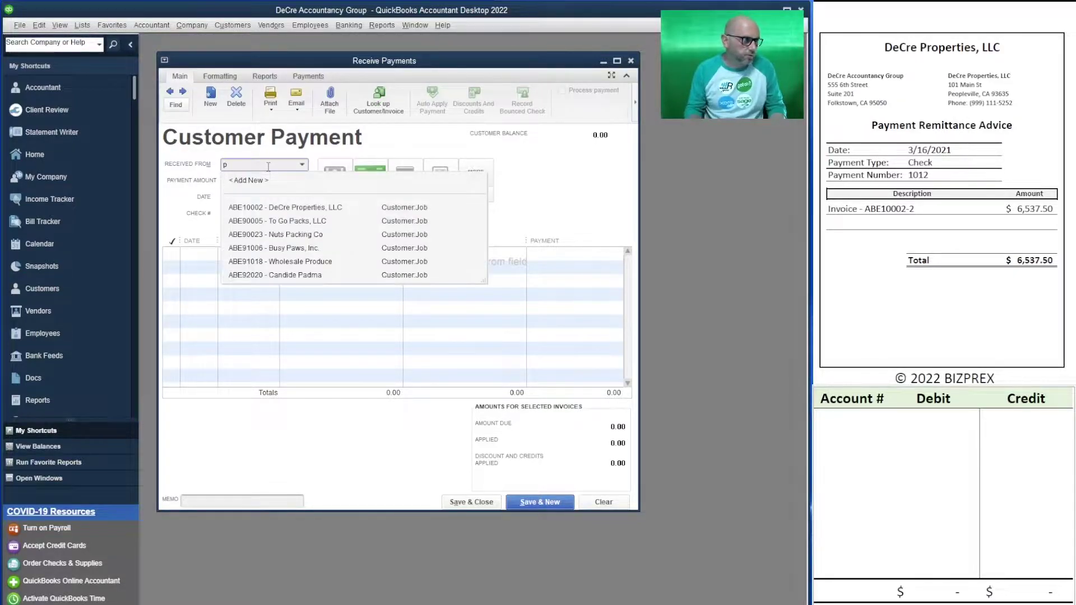
click(274, 207)
key(Tab)
text(6,)
text(537.50)
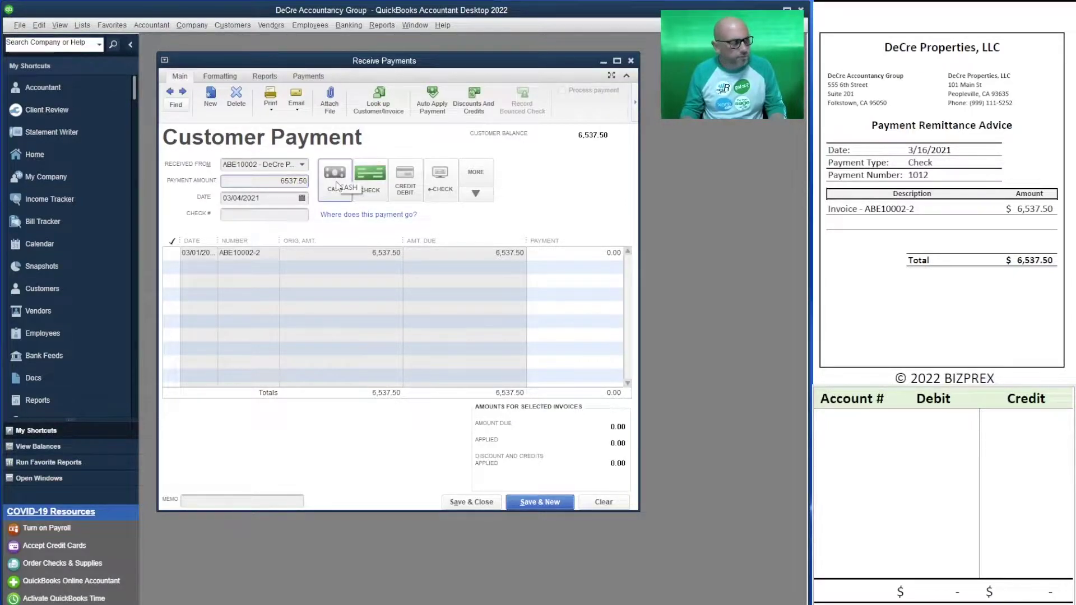
Step: Date the DeCre Properties payment 03/16/2021 and enter 1012 as its check number
click(262, 198)
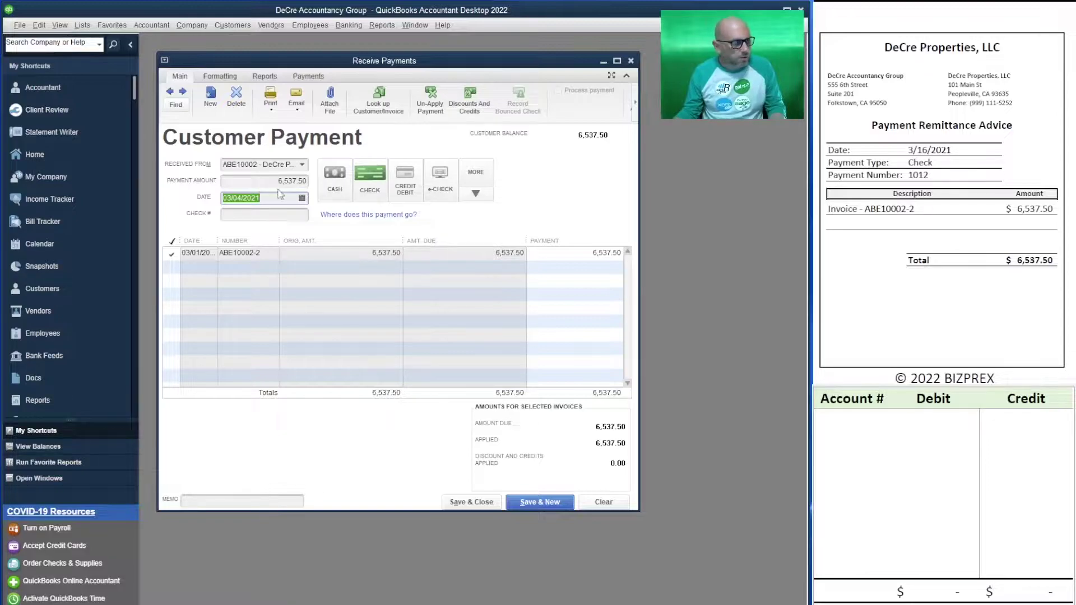
click(302, 198)
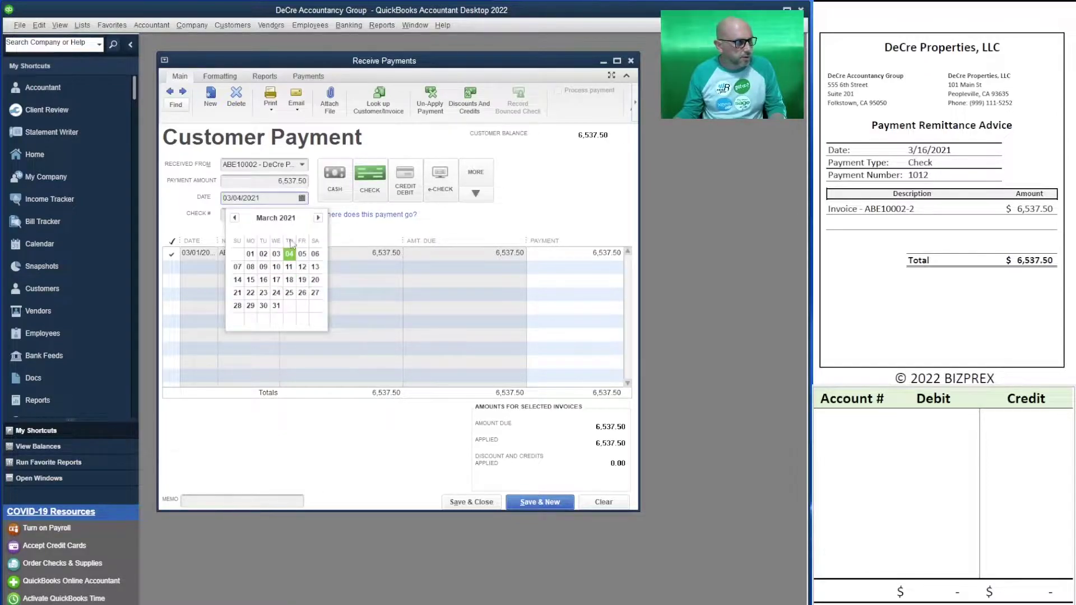
click(264, 280)
click(257, 214)
text(1012)
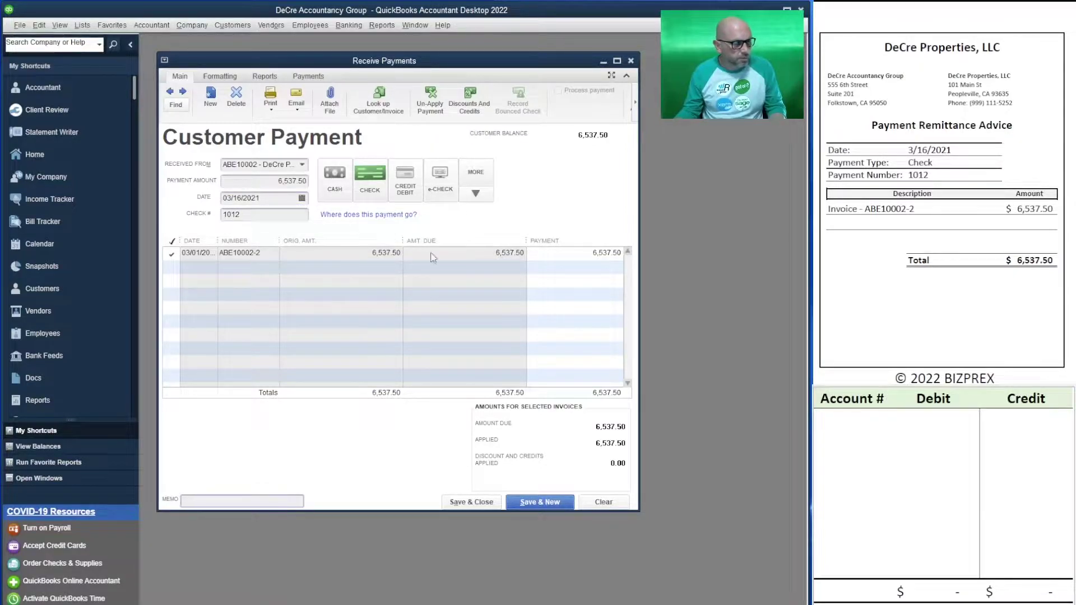
Step: Enter a 6,537.50 credit to account 11000 on the first line of the debit and credit worksheet
click(851, 419)
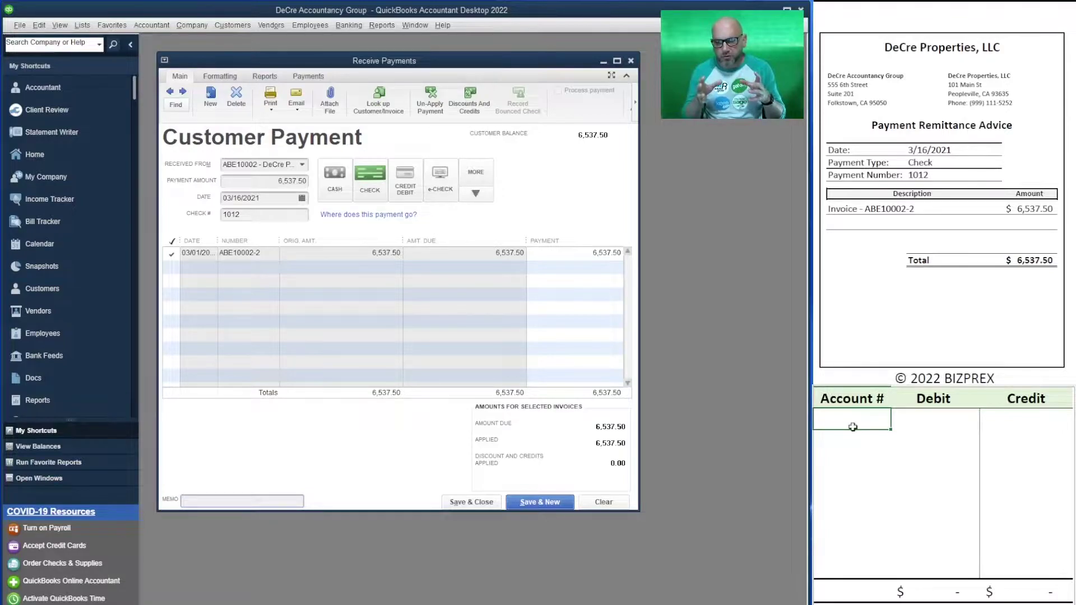
text(11000)
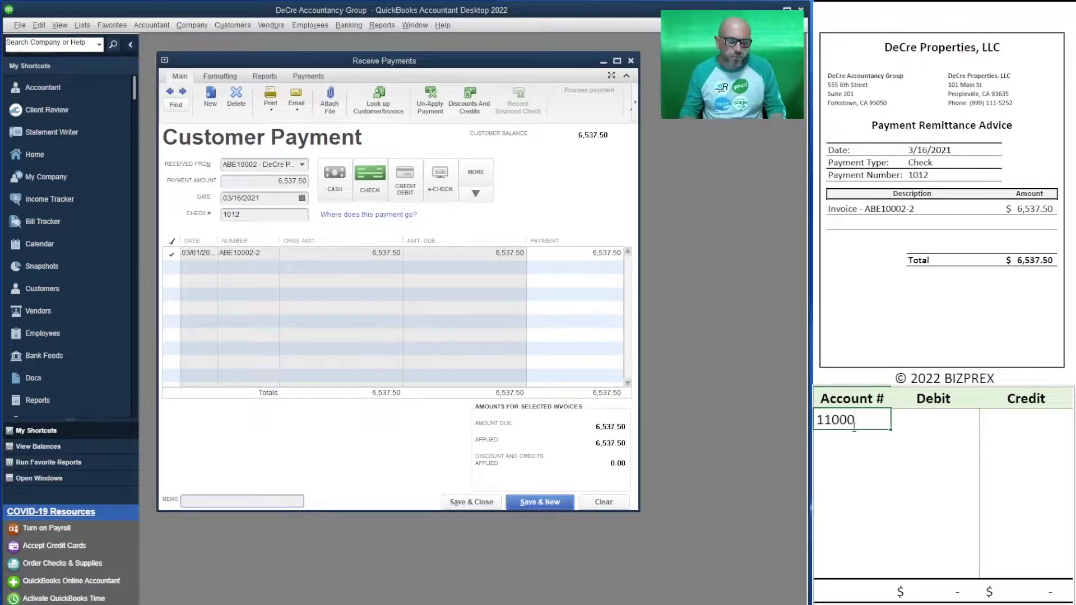
key(Tab)
key(Tab)
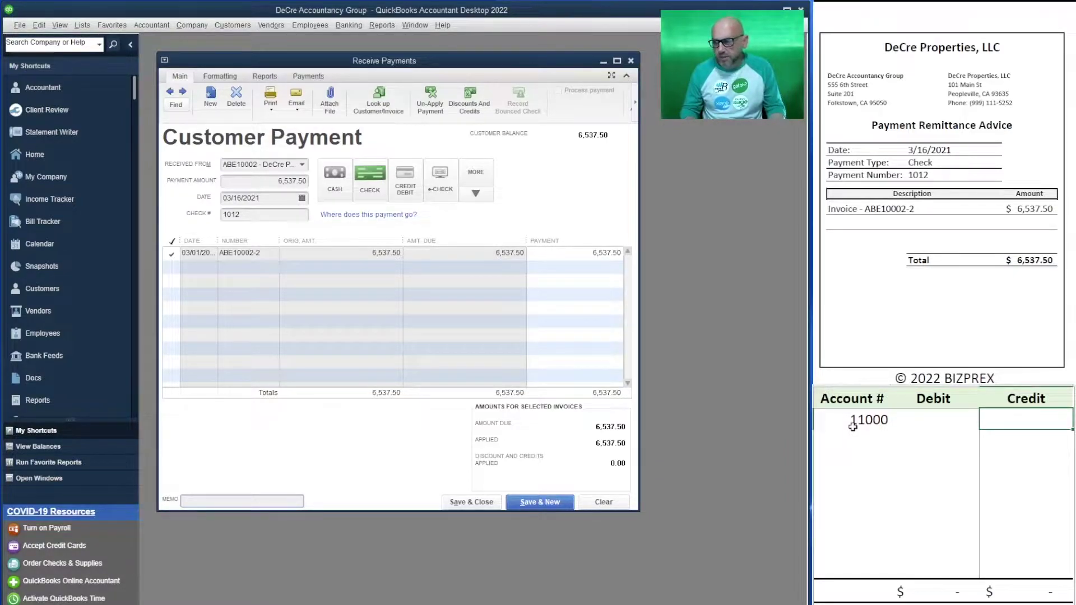
text(6,537.50)
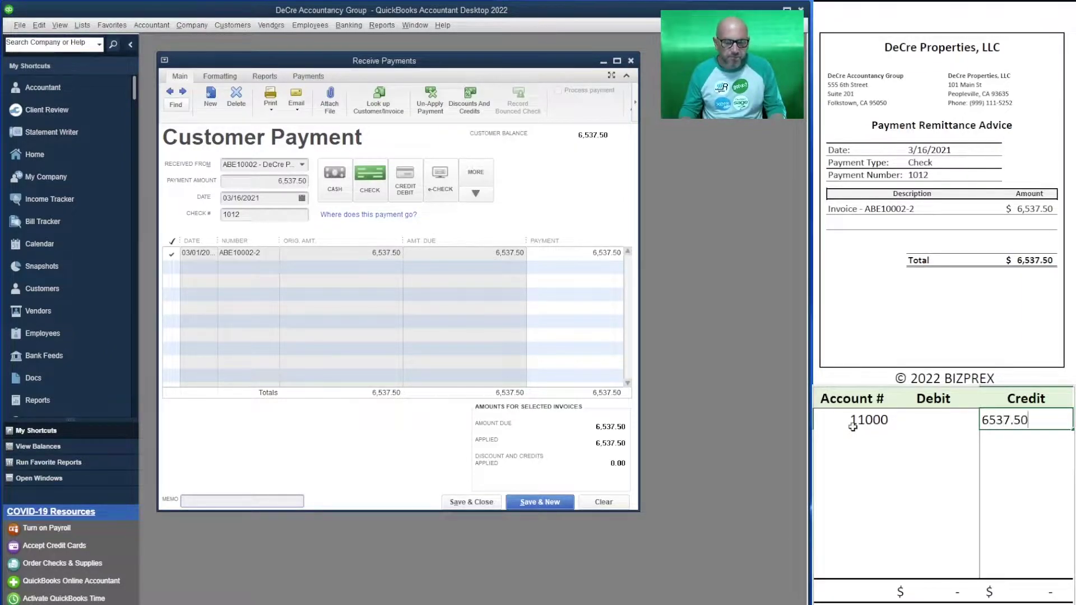
key(Return)
Step: Enter a 6,537.50 debit to account 12000 on the second line of the worksheet
key(Left)
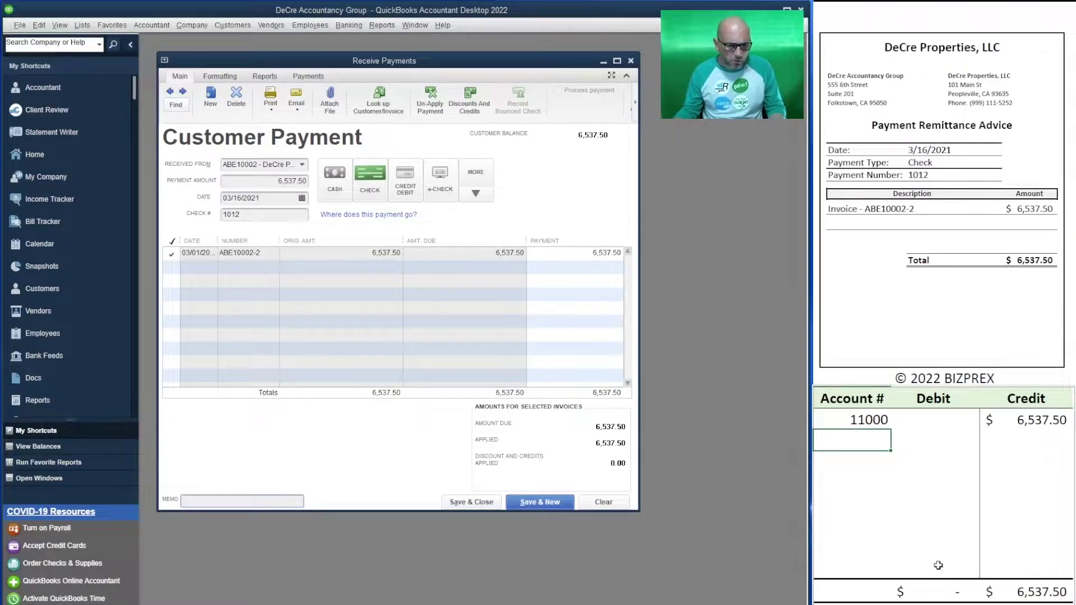
text(12000)
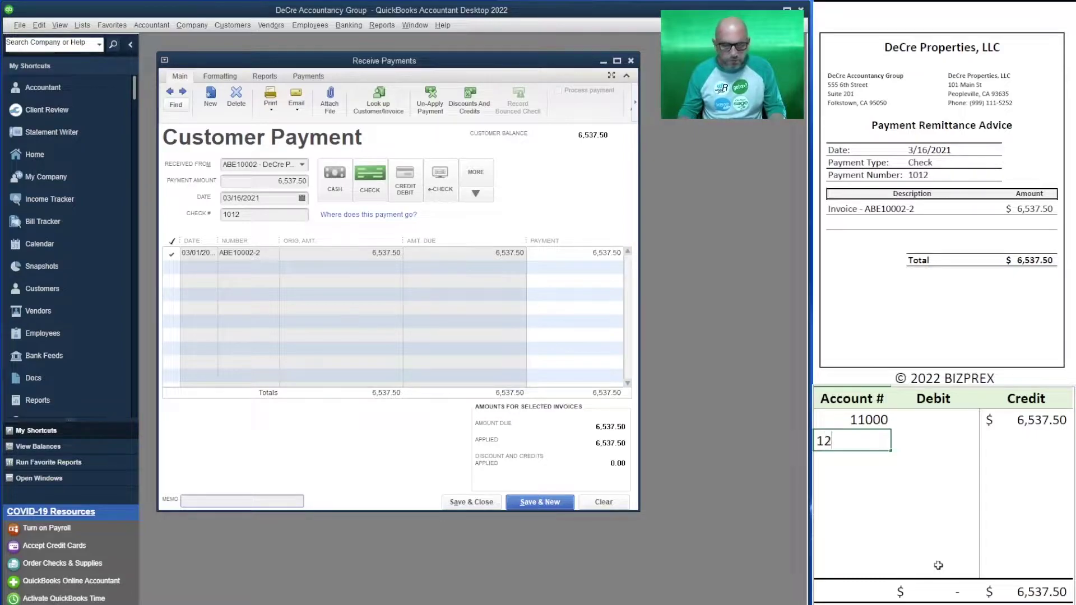
key(Tab)
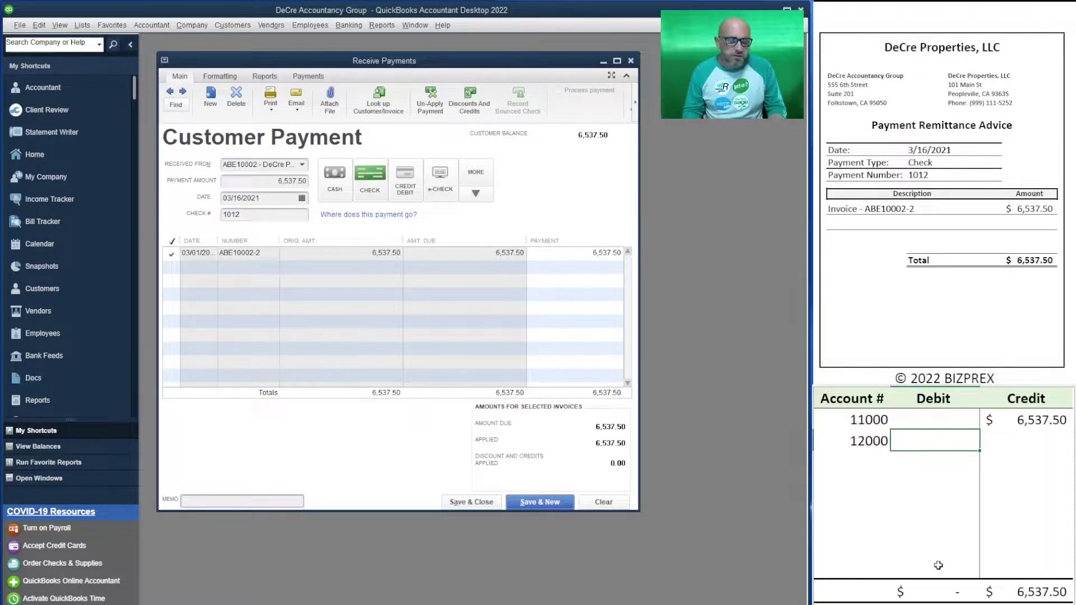
text(6537.50)
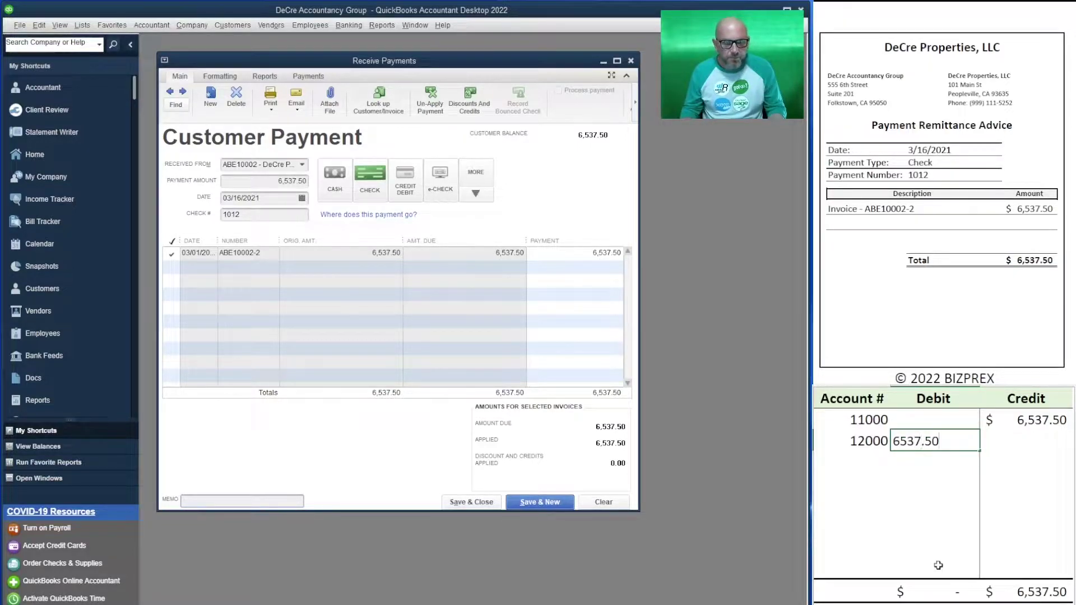
key(Return)
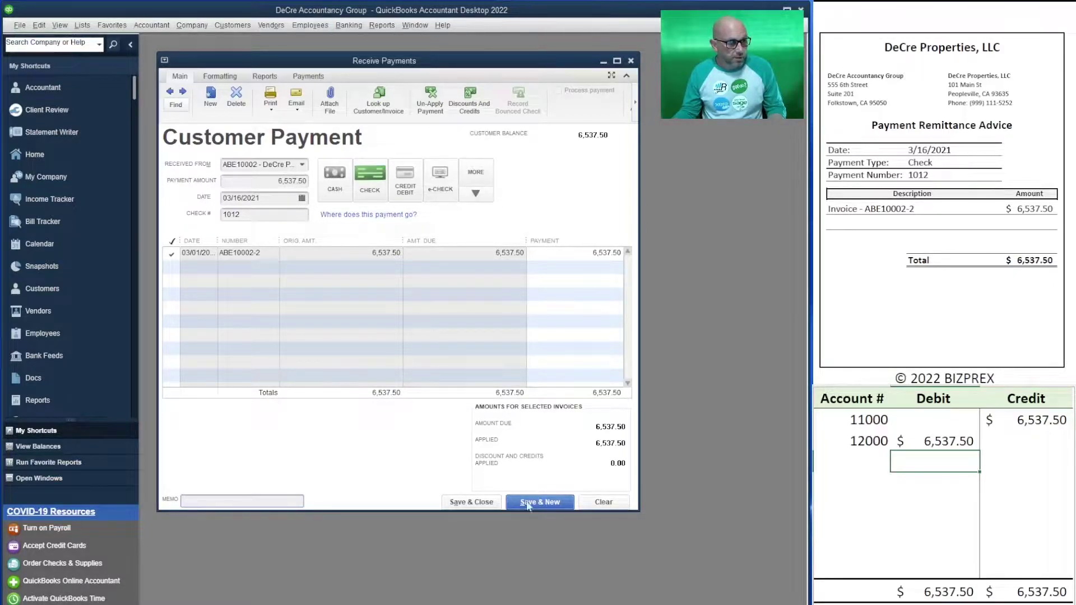
Step: Save the DeCre Properties payment and start a new one received from DeCre Temp Serv, Inc
drag(522, 511, 523, 539)
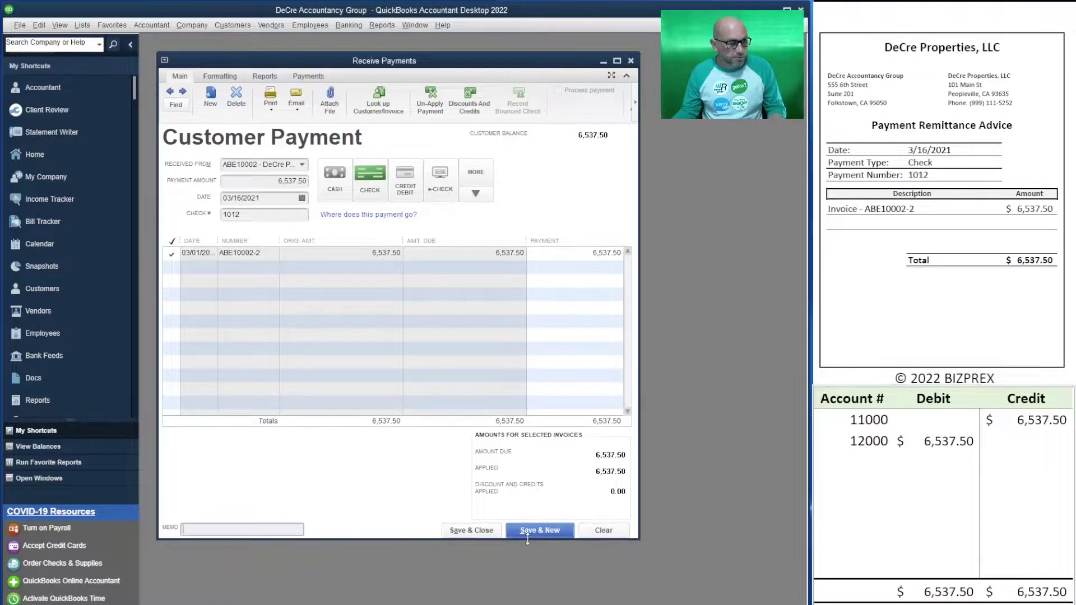
click(546, 531)
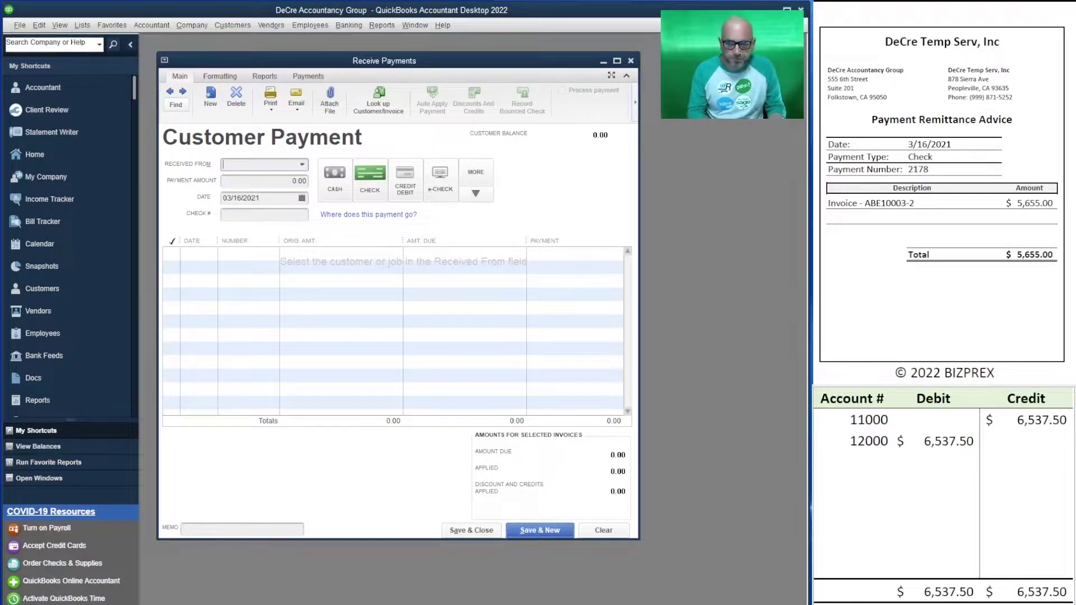
text(temp)
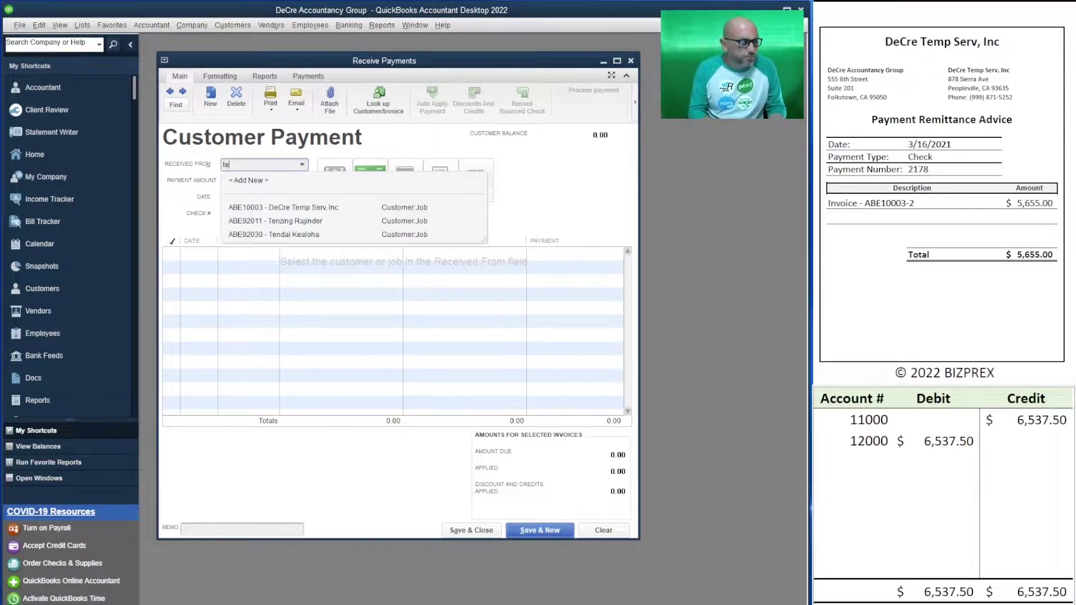
click(266, 207)
key(Tab)
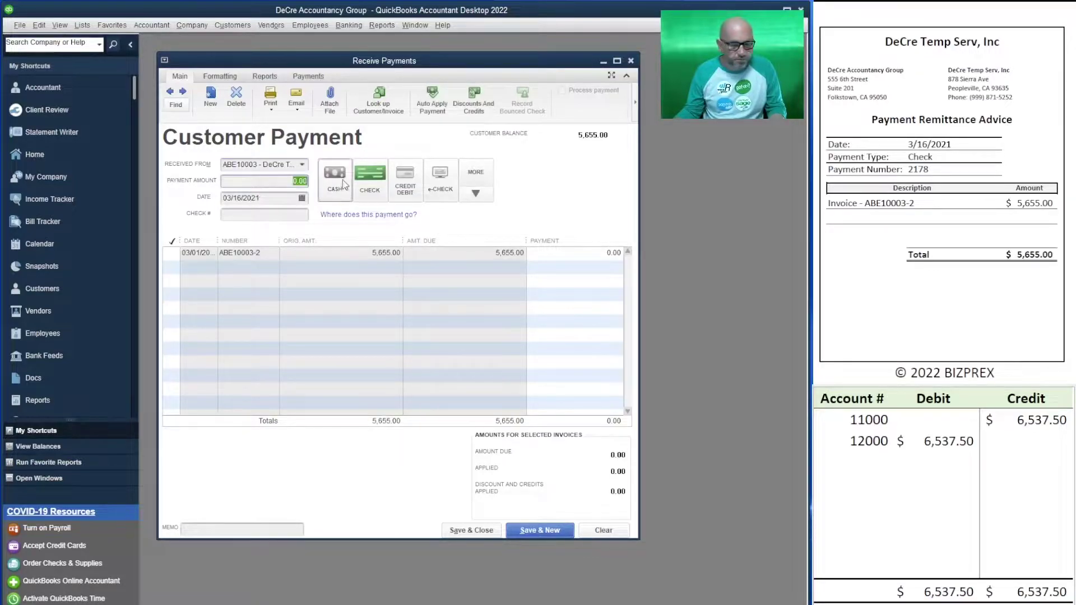
Step: Set the DeCre Temp Serv payment amount to 5,655.00 and its check number to 2178
text(5,6)
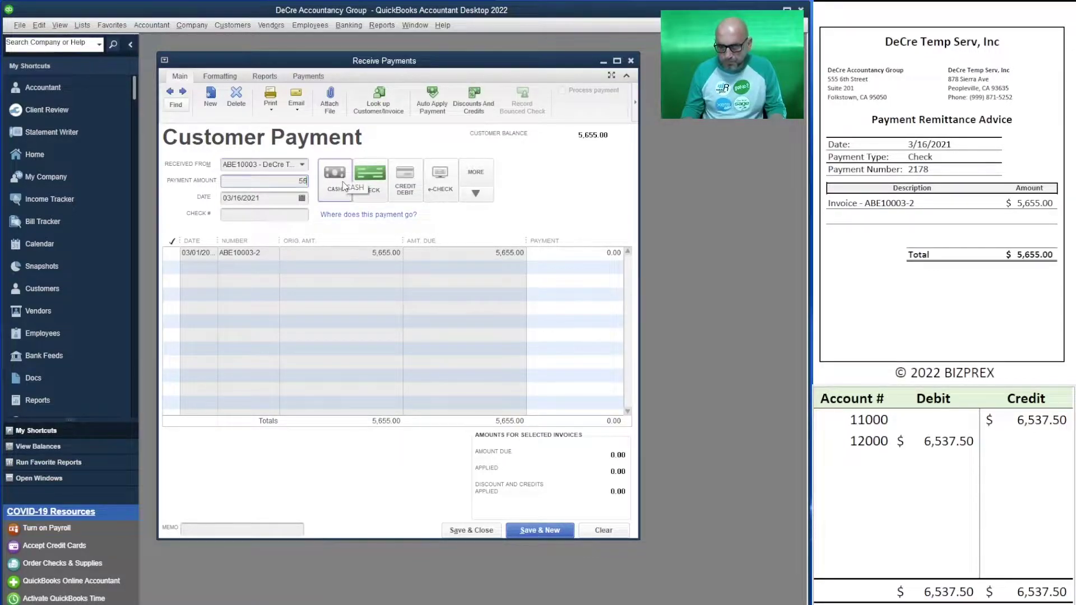
text(55)
key(Tab)
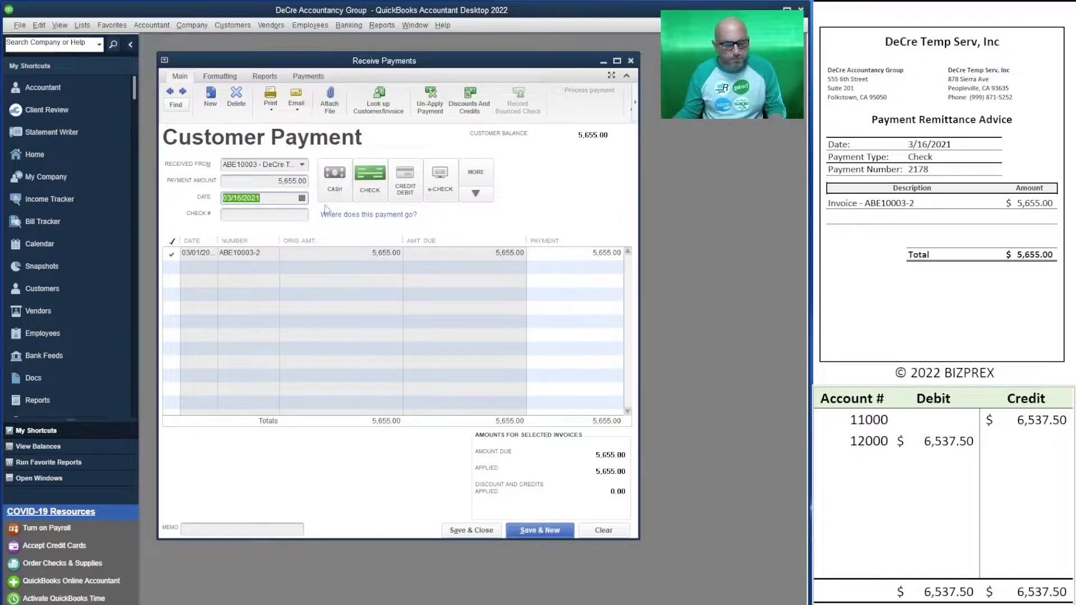
click(279, 217)
text(2178)
key(Tab)
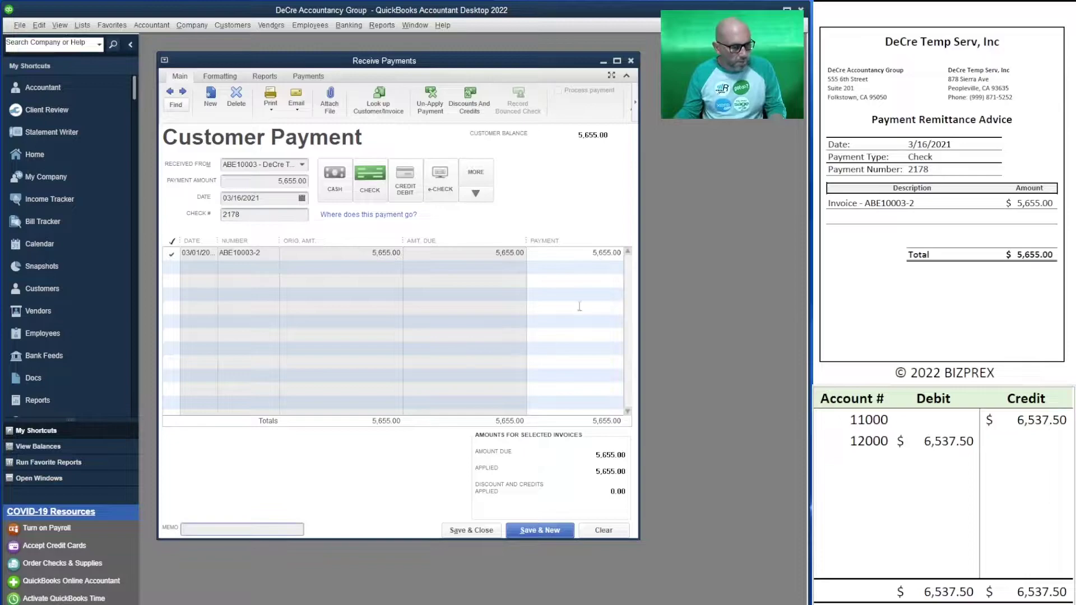
Step: Change the worksheet's account 12000 debit and account 11000 credit to 5,655.00 each
click(935, 460)
click(945, 441)
text(5655)
key(Up)
key(Right)
text(5655)
key(Return)
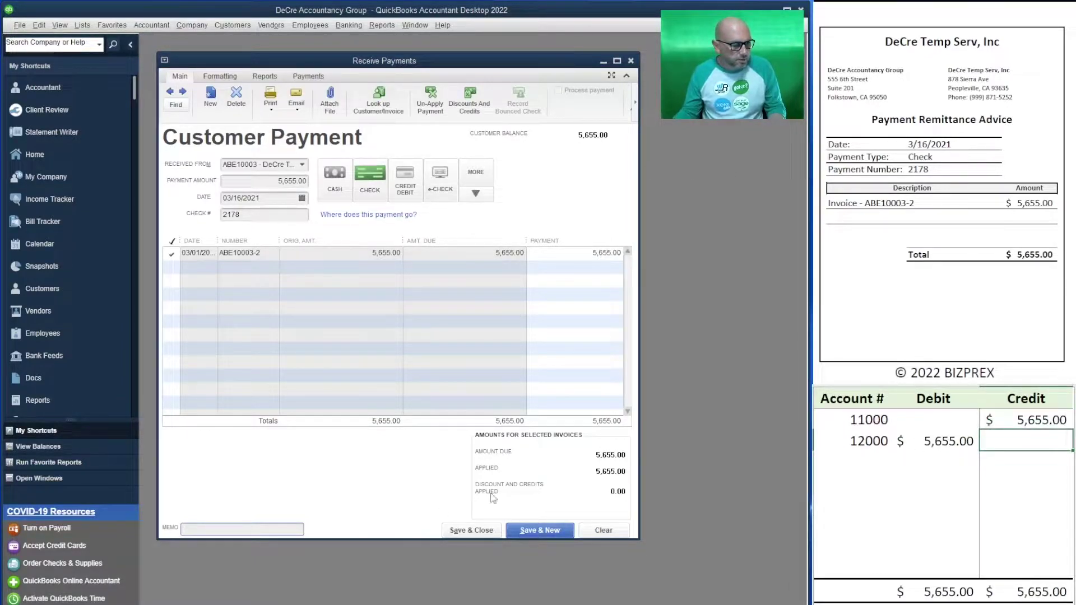
Step: Save the DeCre Temp Serv payment and start a new one received from DeCre Snacks and Bites, Inc
click(538, 530)
scroll(941, 224, down, 5)
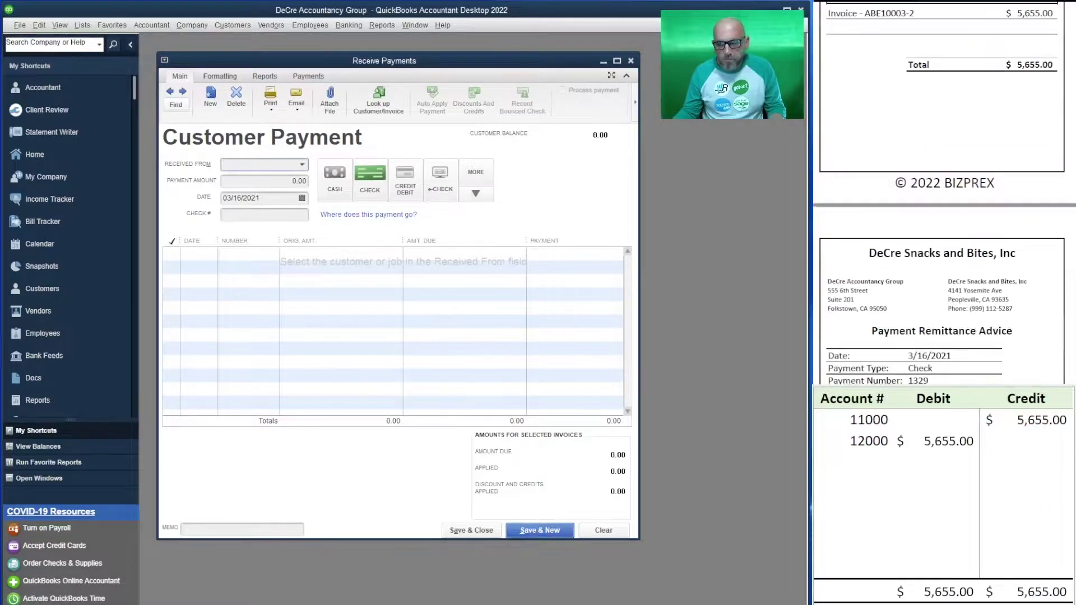
scroll(941, 224, down, 3)
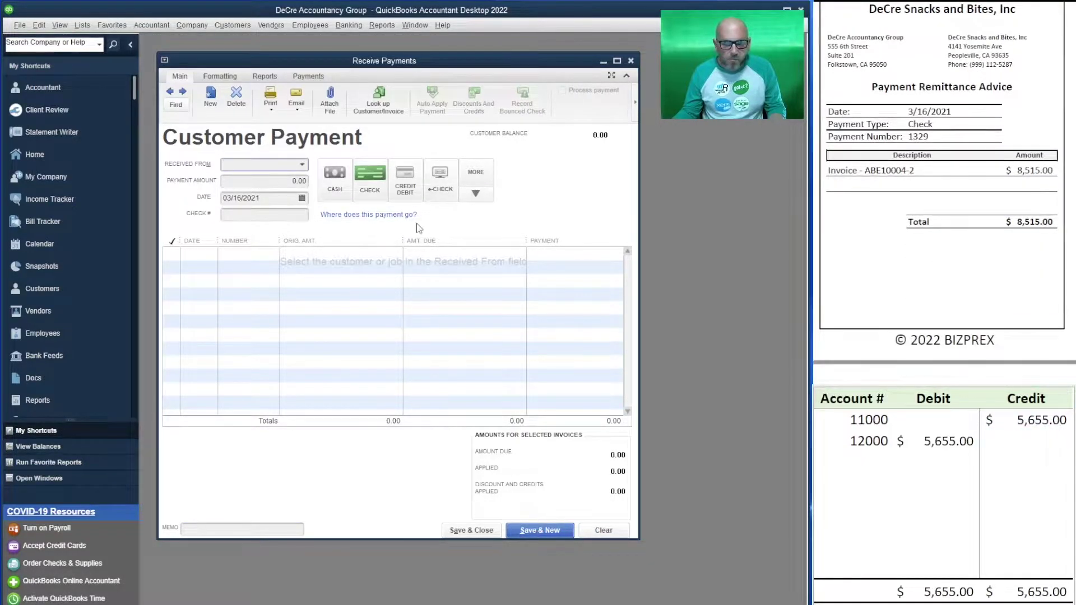
text(sna)
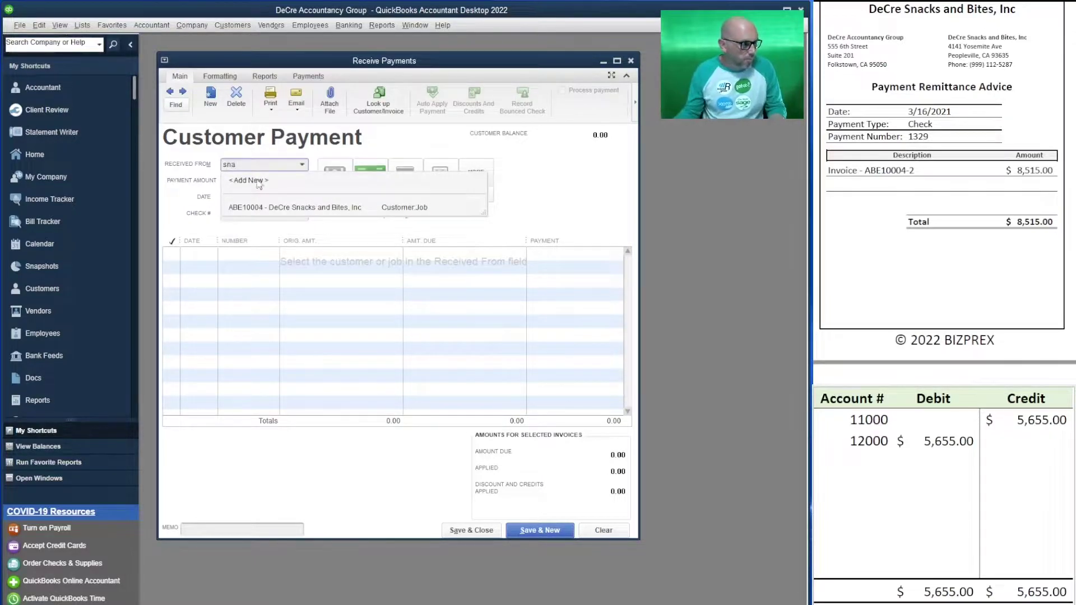
key(Tab)
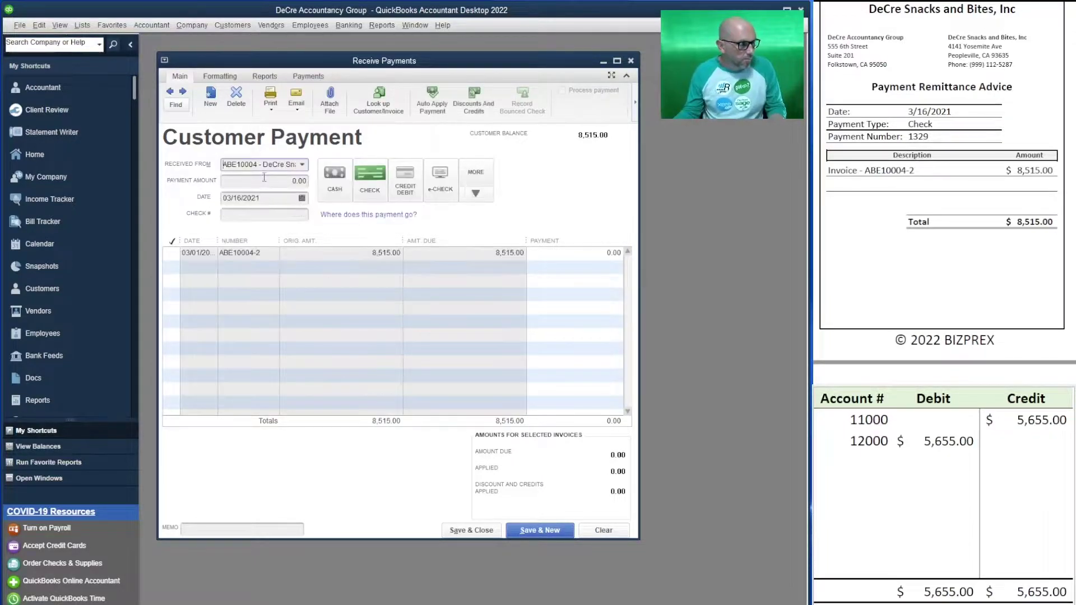
Step: Set the DeCre Snacks and Bites payment amount to 8,515.00 and its check number to 1329
text(8,515)
key(Tab)
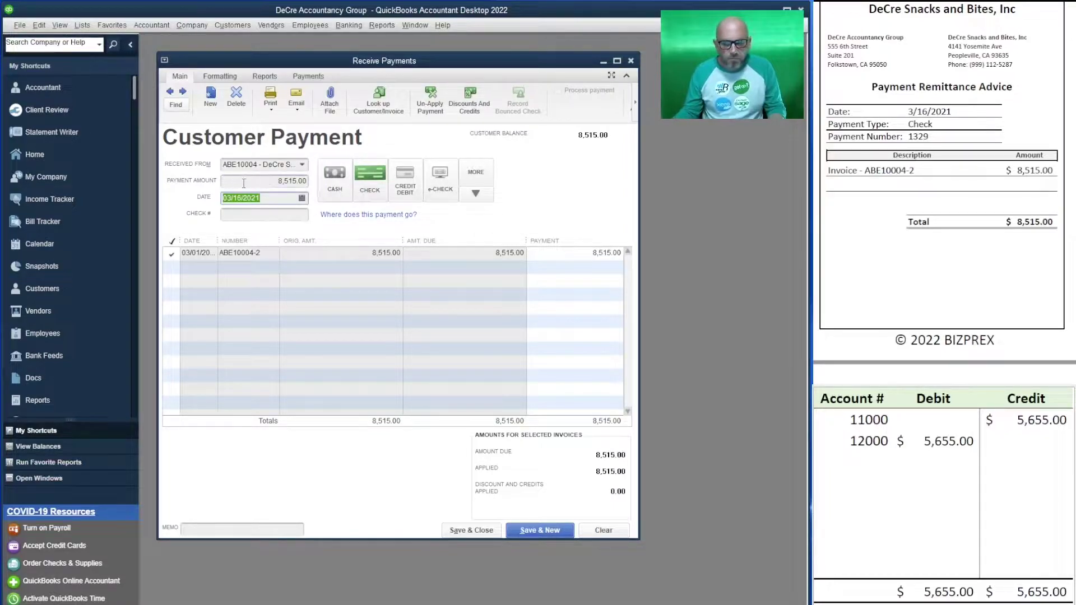
click(259, 214)
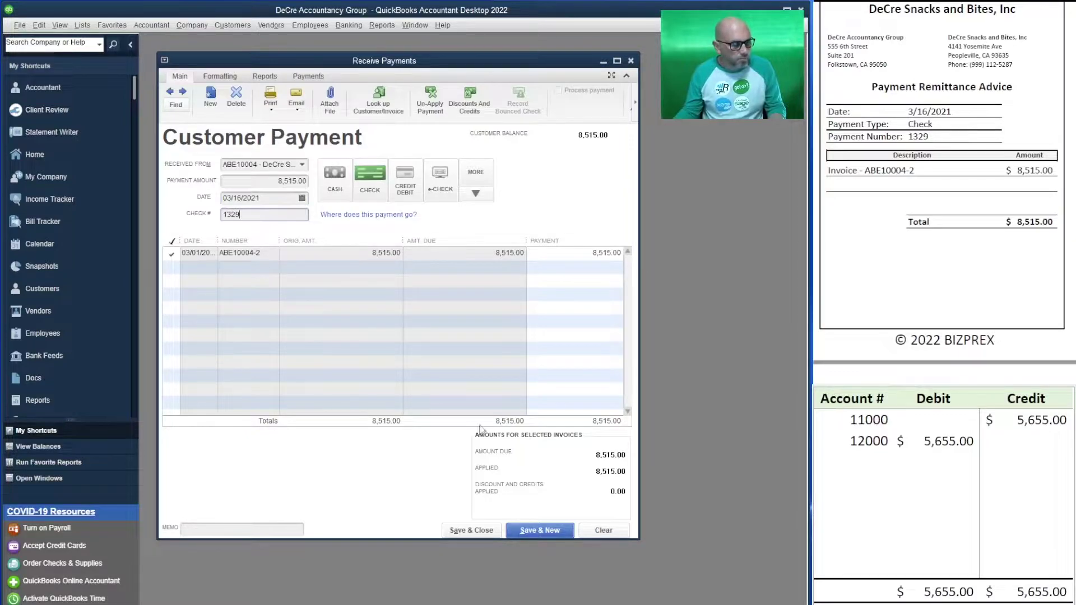
Step: Change the worksheet's account 12000 debit and account 11000 credit to 8,515.00 each
click(1009, 441)
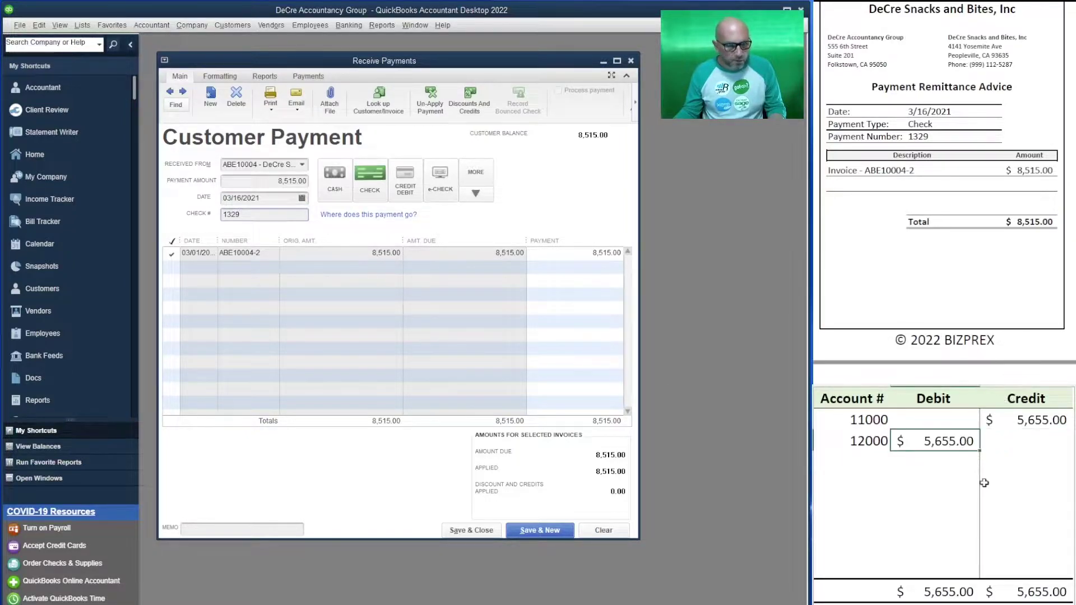
text(8,515)
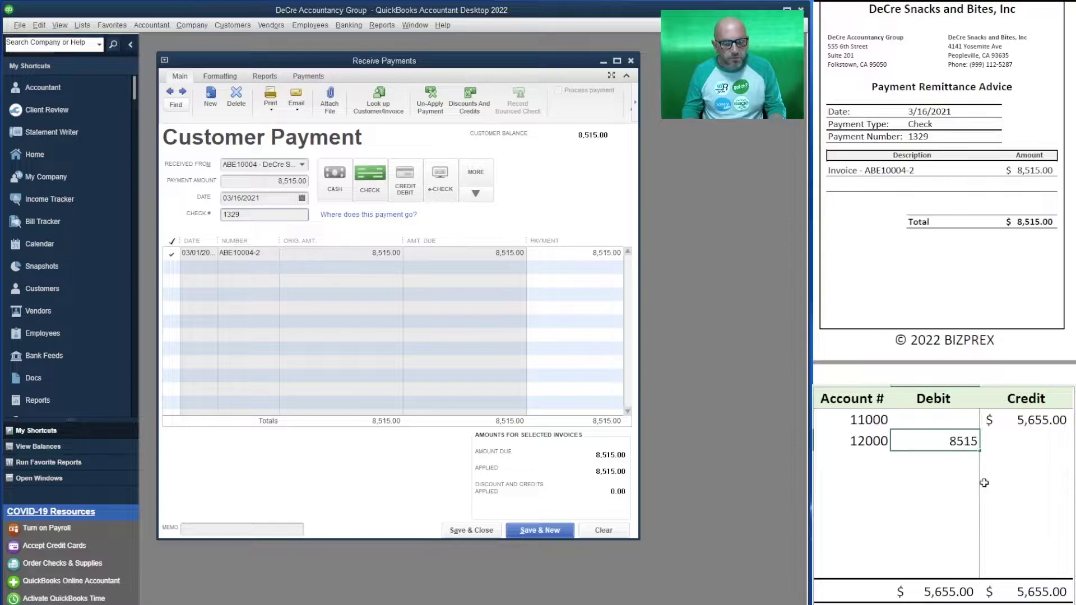
key(Tab)
key(Up)
text(8515)
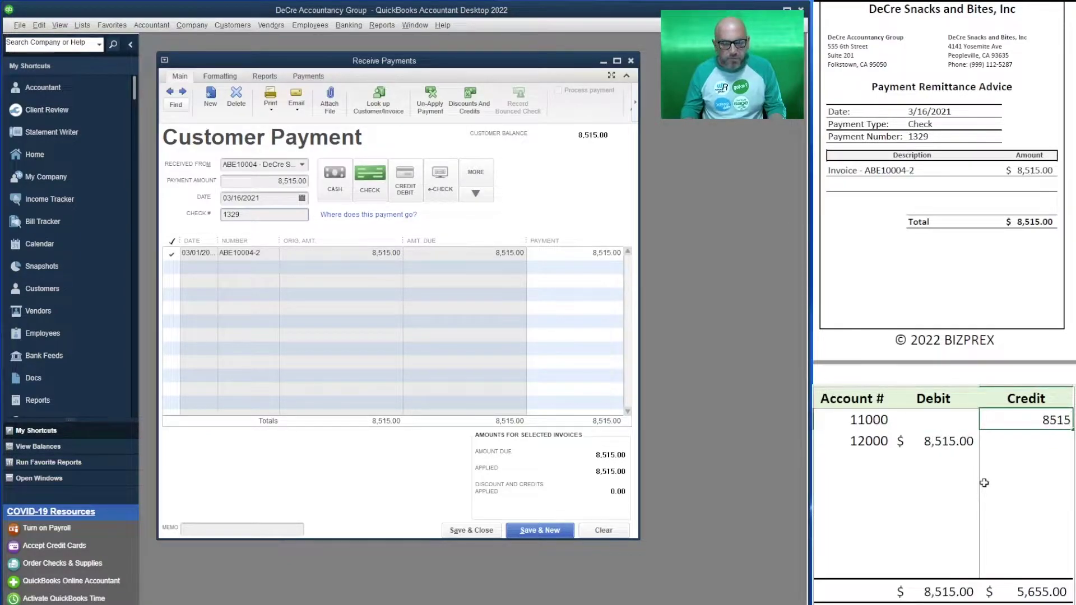
key(Return)
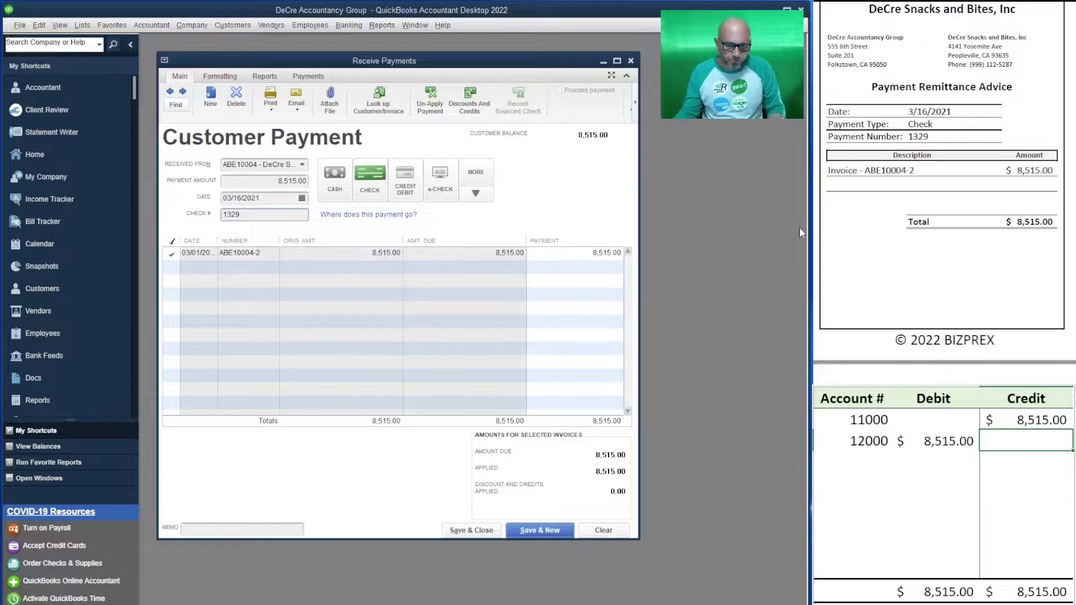
Step: Save the DeCre Snacks and Bites payment and start a new one received from Food-n-Snack Stand, LLC
click(530, 530)
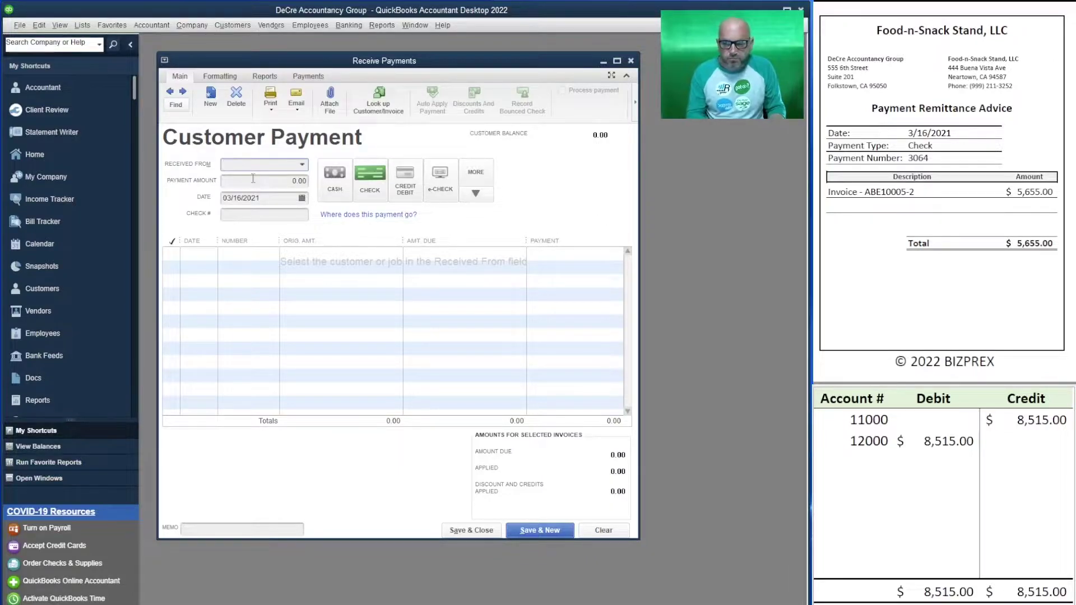
text(food)
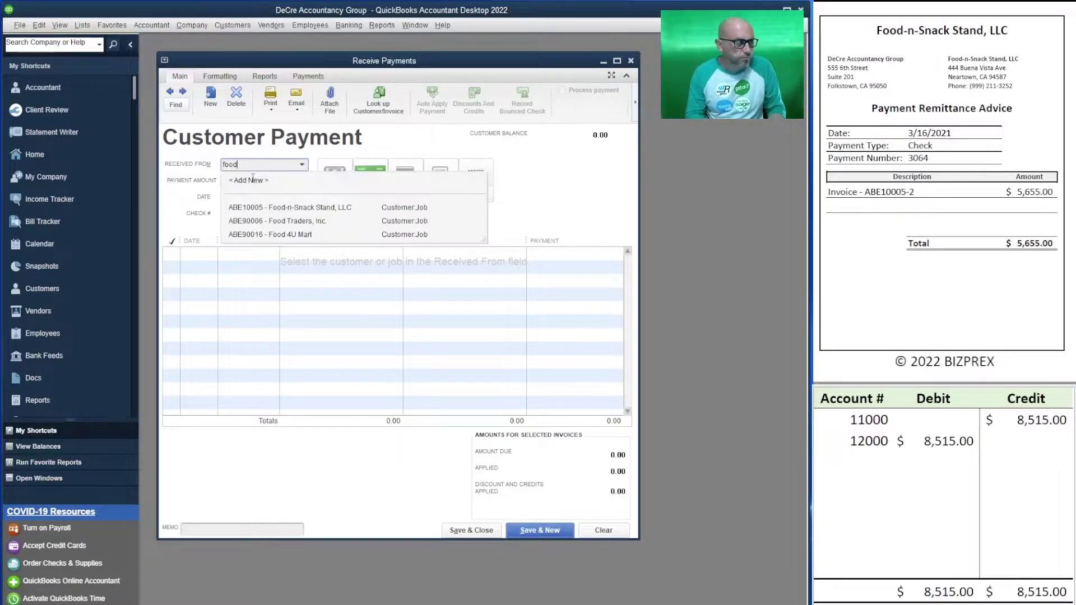
click(311, 206)
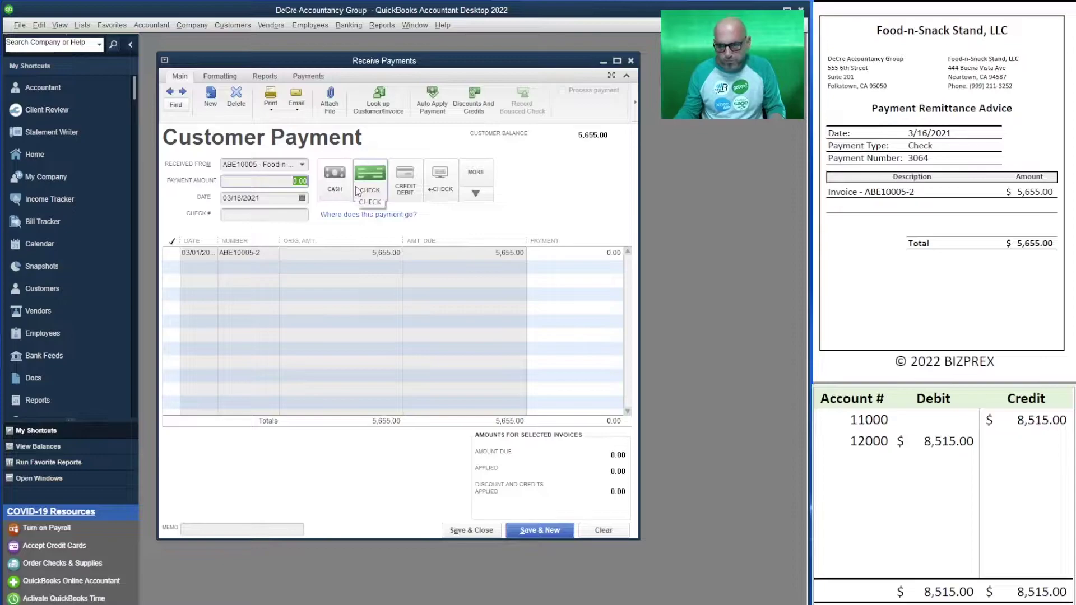
Step: Set the Food-n-Snack Stand payment amount to 5,655.00 and its check number to 3064
text(5,655)
key(Tab)
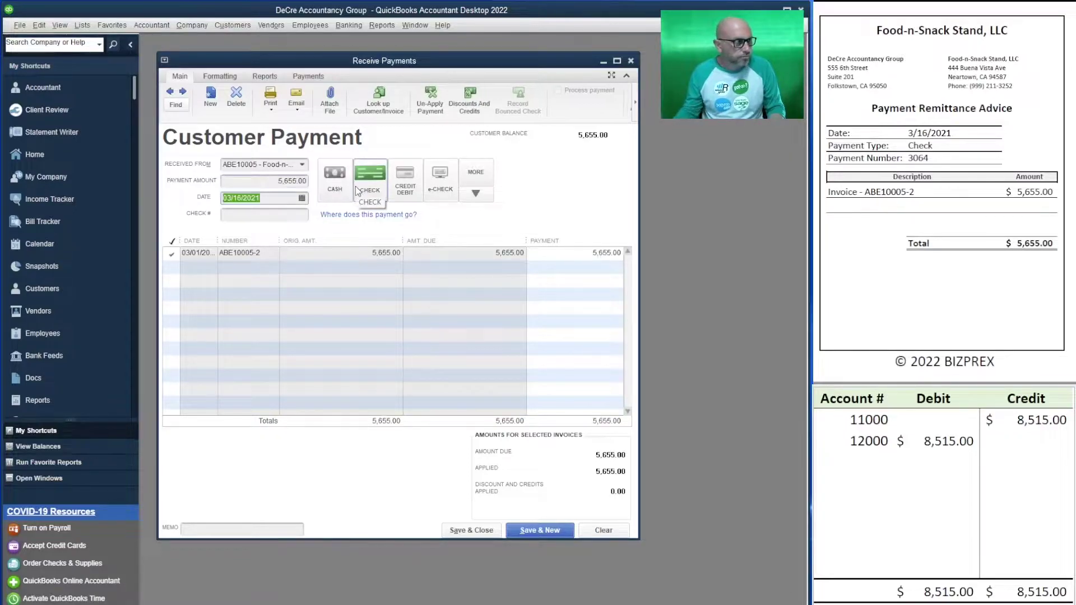
click(285, 217)
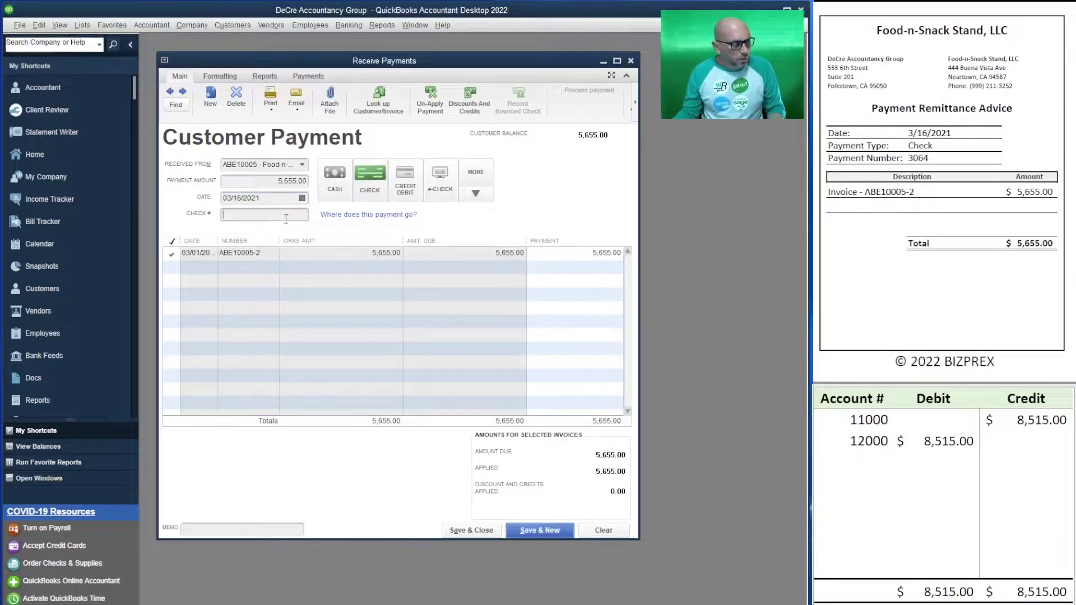
text(3064)
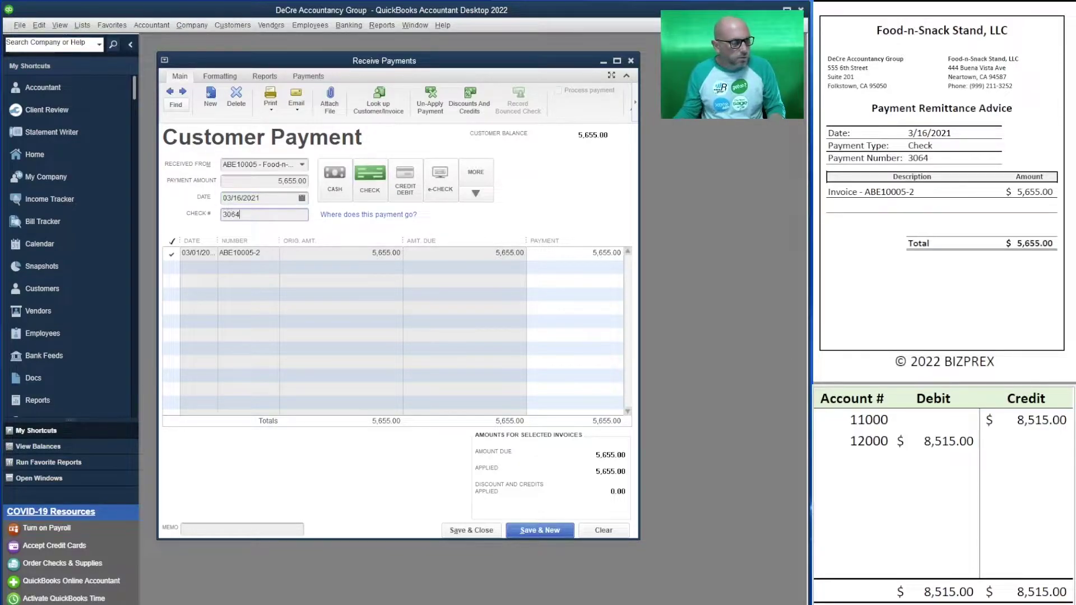
key(Tab)
Step: Update the worksheet for the Food-n-Snack Stand payment, with 5,655.00 as account 12000 debit and account 11000 credit
click(957, 442)
text(5655)
key(Up)
key(Right)
text(5655)
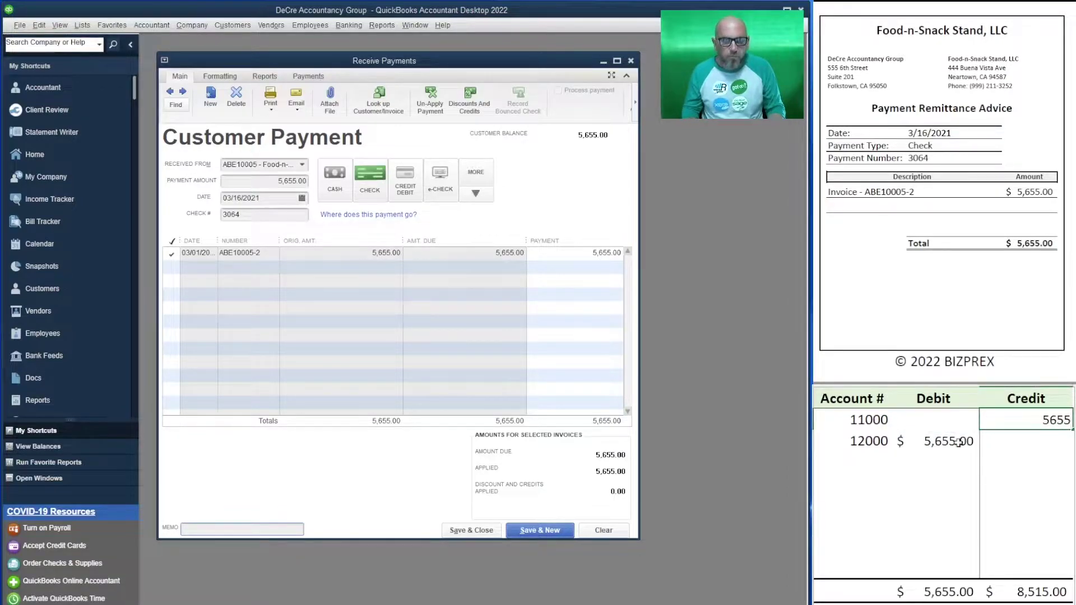
key(Return)
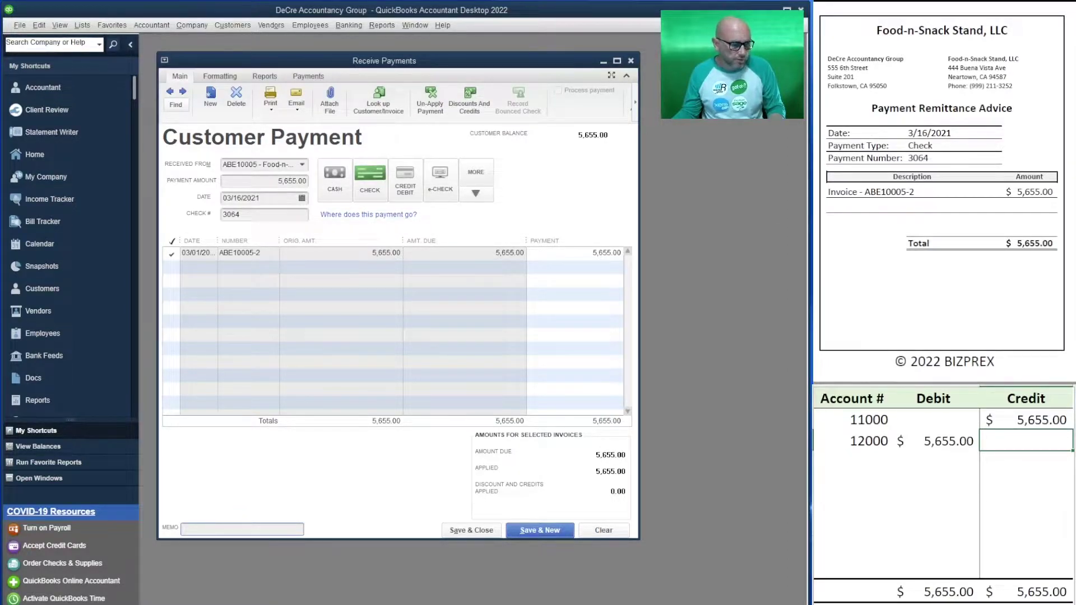
Step: Save the Food-n-Snack Stand payment and start a new one received from To Go Packs, LLC
click(533, 530)
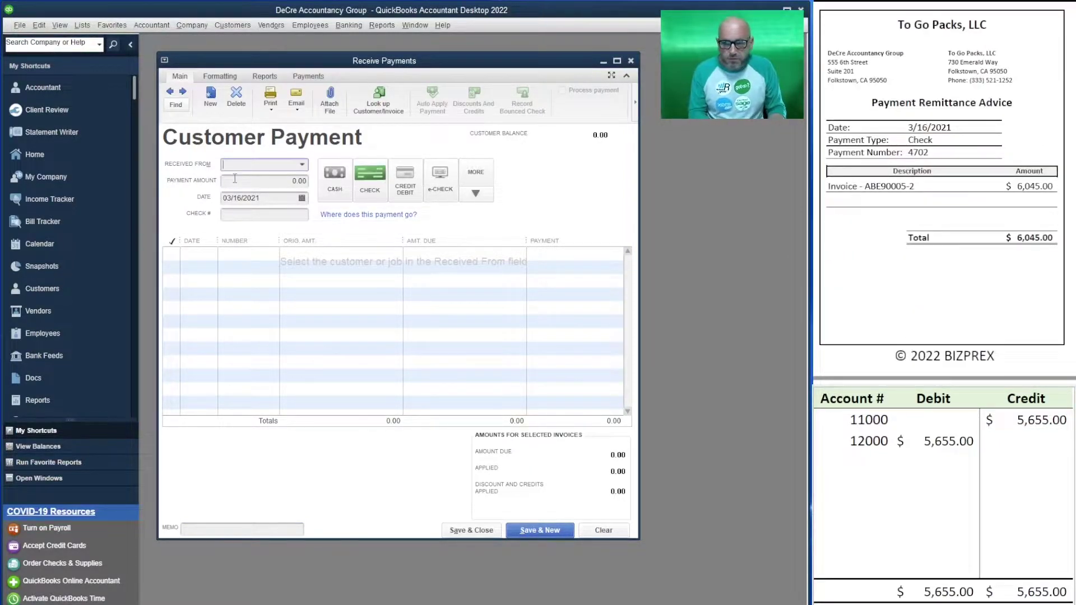
text(ABE90005 - To Go Pac)
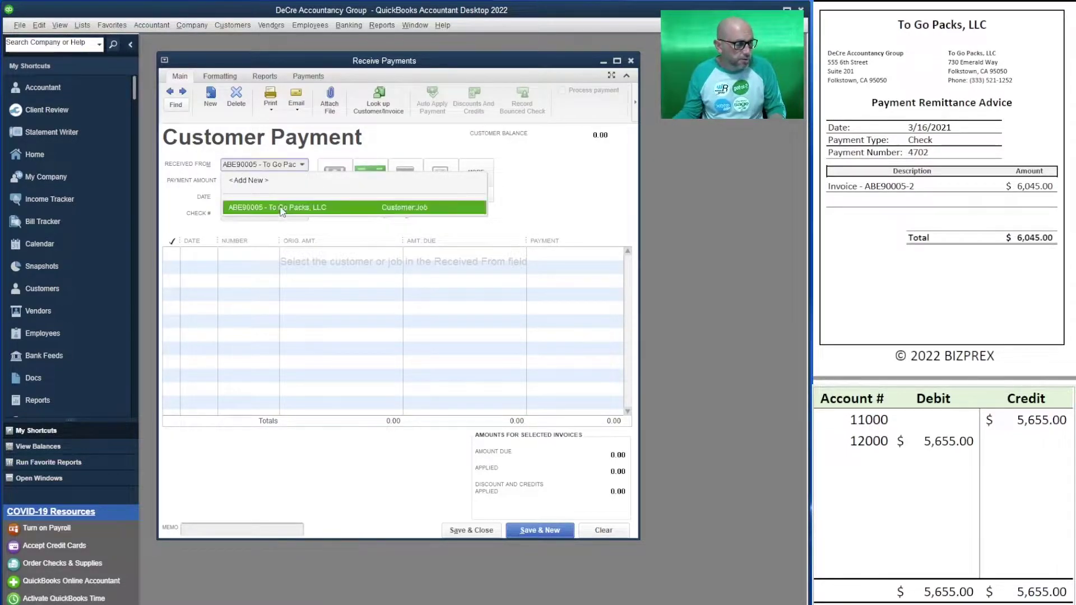
click(282, 210)
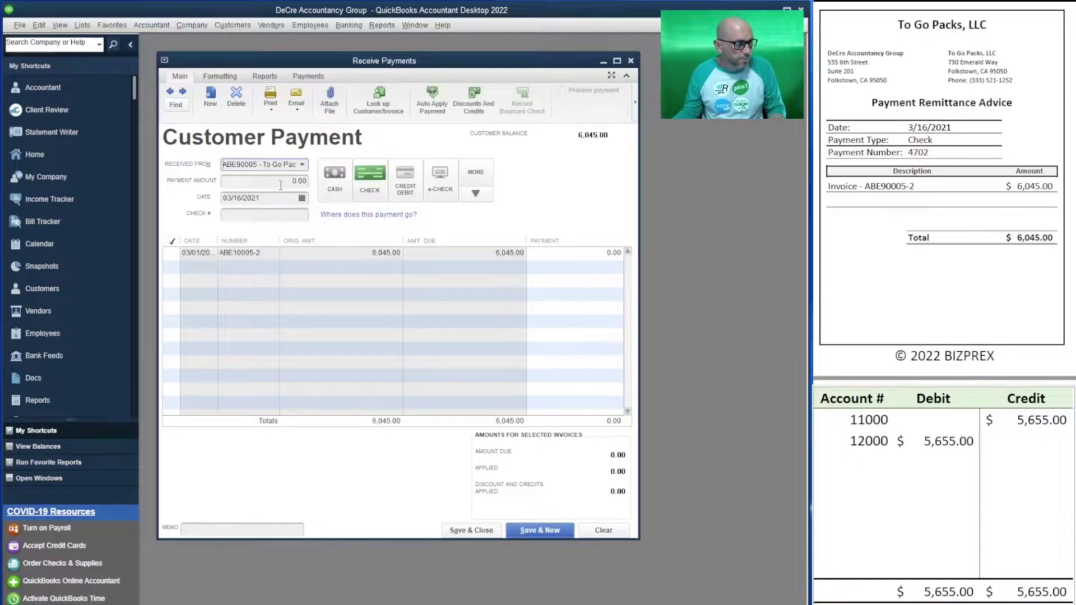
Step: Set the To Go Packs payment amount to 6,045.00 and its check number to 4702
text(6045)
click(363, 186)
click(249, 217)
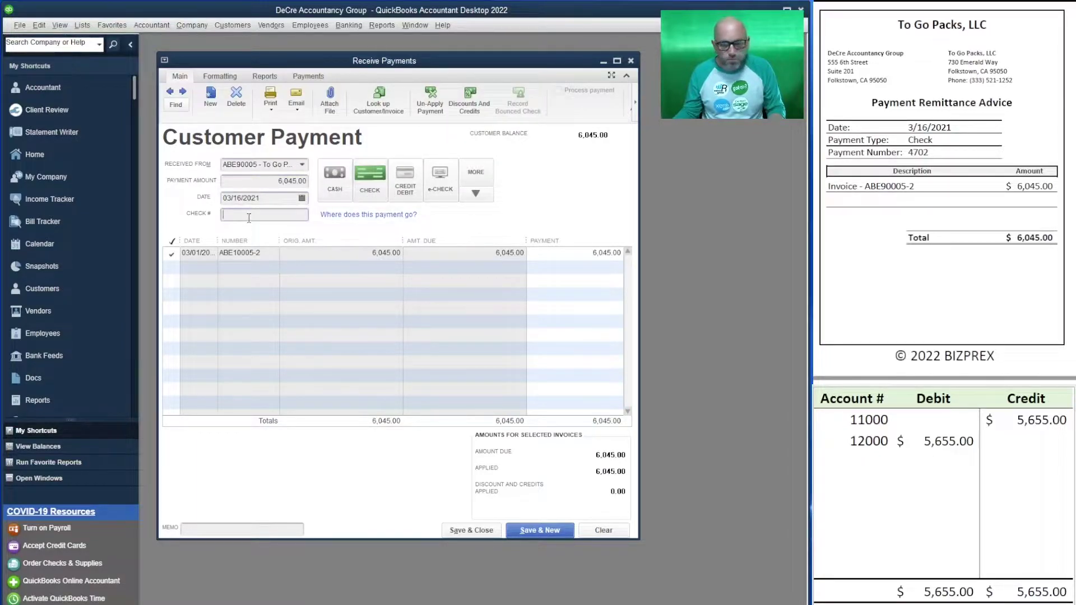
text(47052)
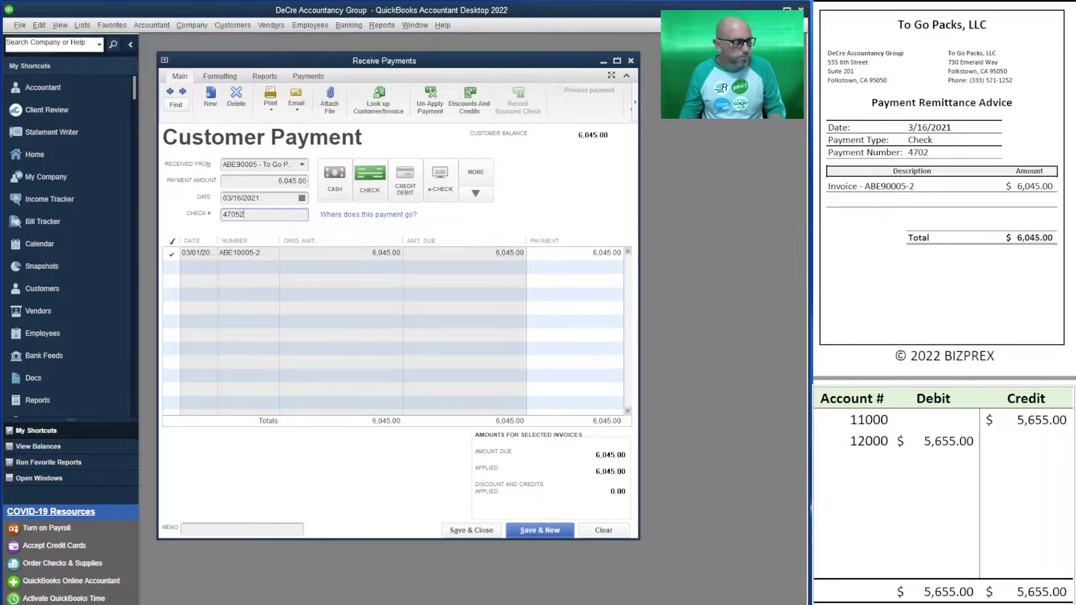
key(BackSpace)
key(BackSpace)
key(Tab)
Step: Change the worksheet's account 12000 debit and account 11000 credit to 6,045.00 each
click(942, 447)
text(6045)
key(Up)
key(Right)
text(6045)
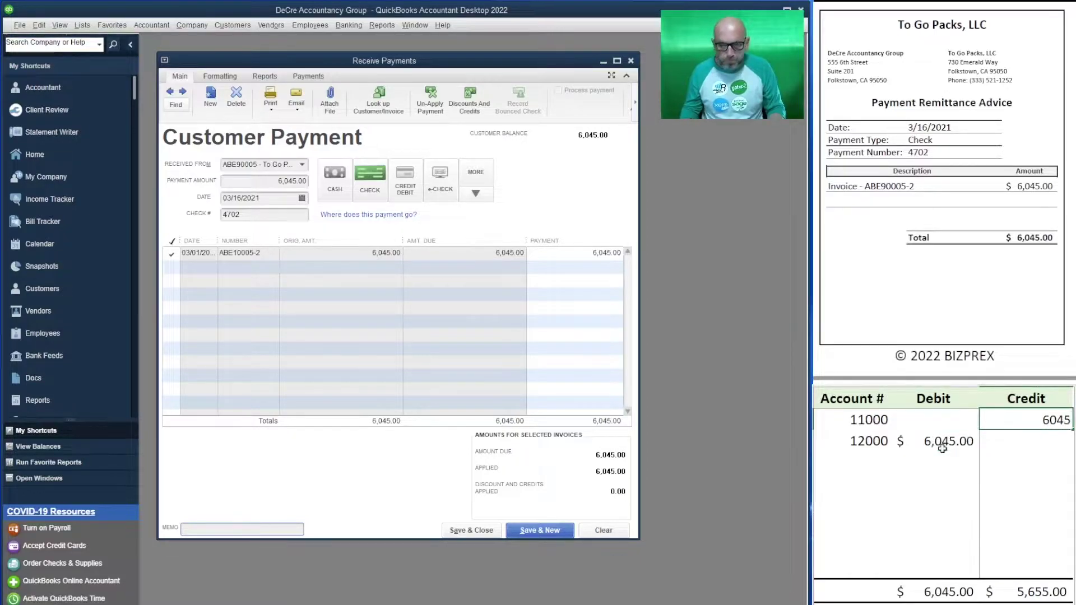
key(Return)
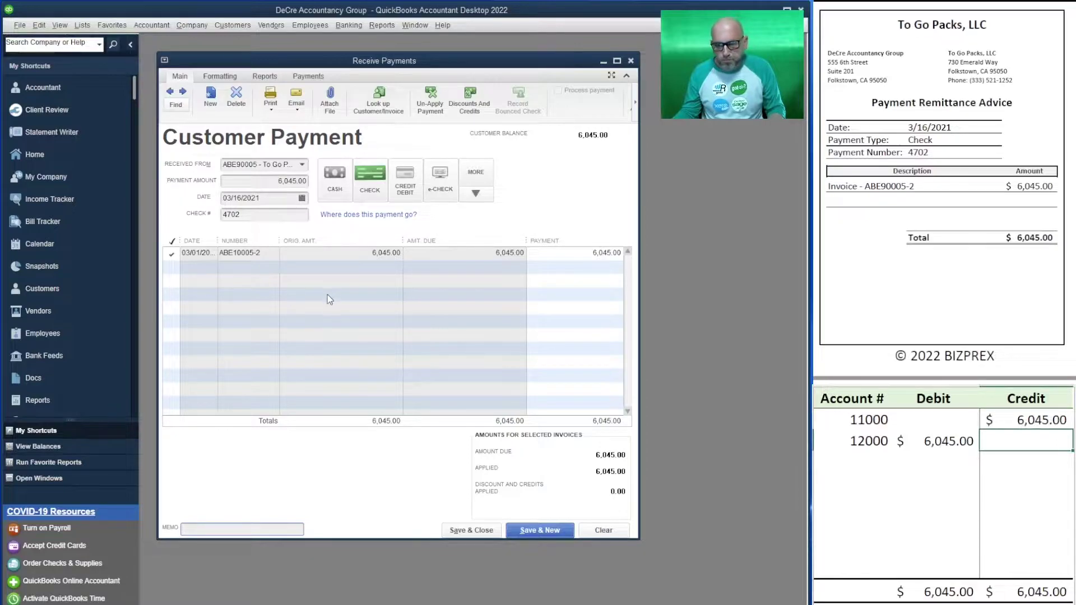
Step: Save the To Go Packs payment and start a new one received from Soft Drinks 2U, LLC
click(549, 531)
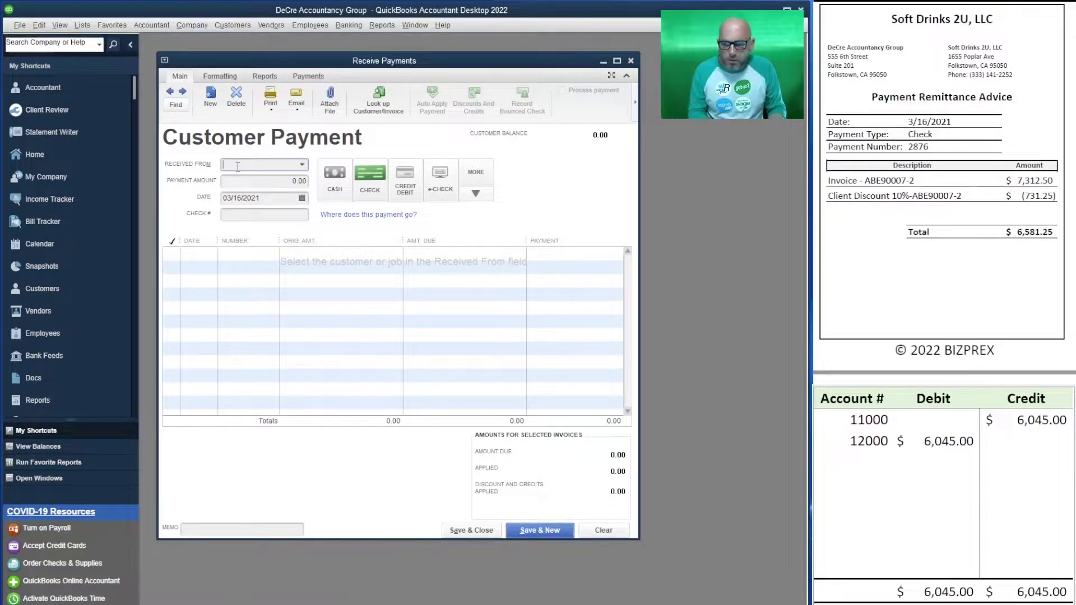
text(soft)
click(271, 208)
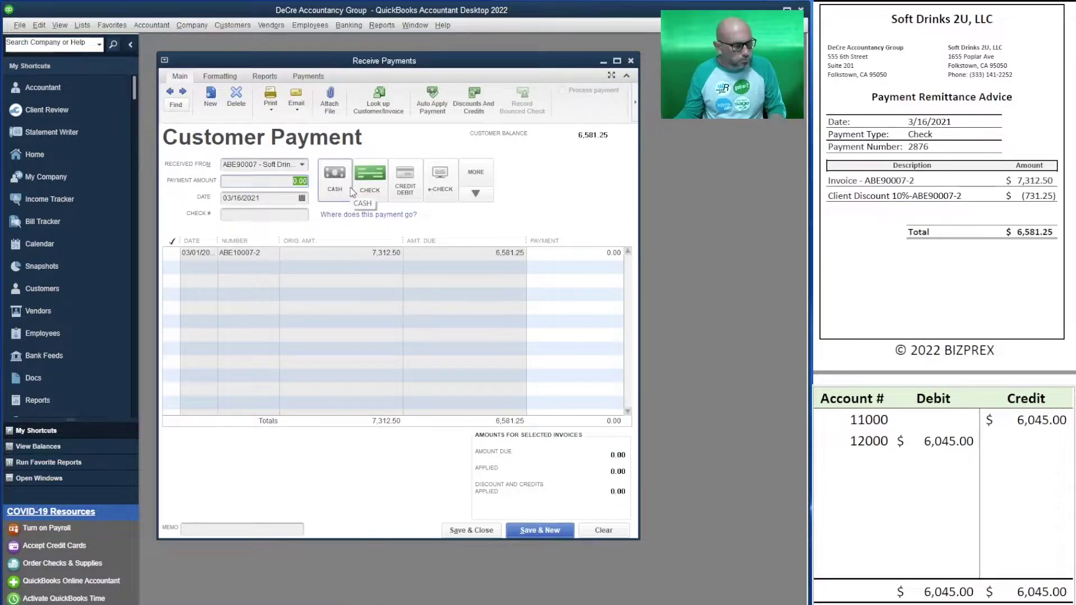
Step: Set the Soft Drinks 2U payment amount to 6,581.25, the remittance total net of the client discount
text(6,5)
text(81)
text(.25)
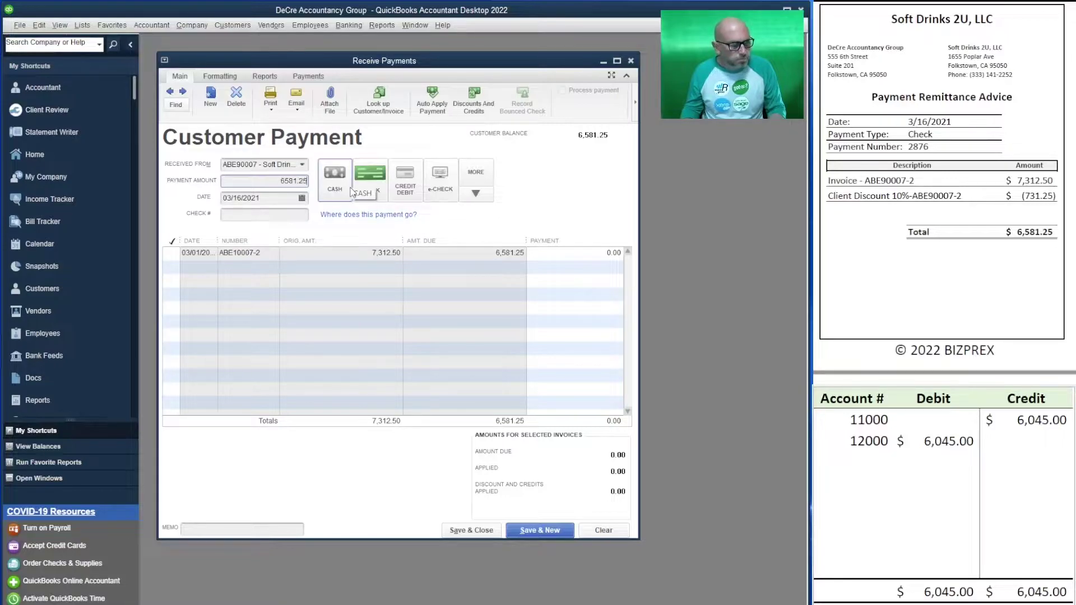
key(Tab)
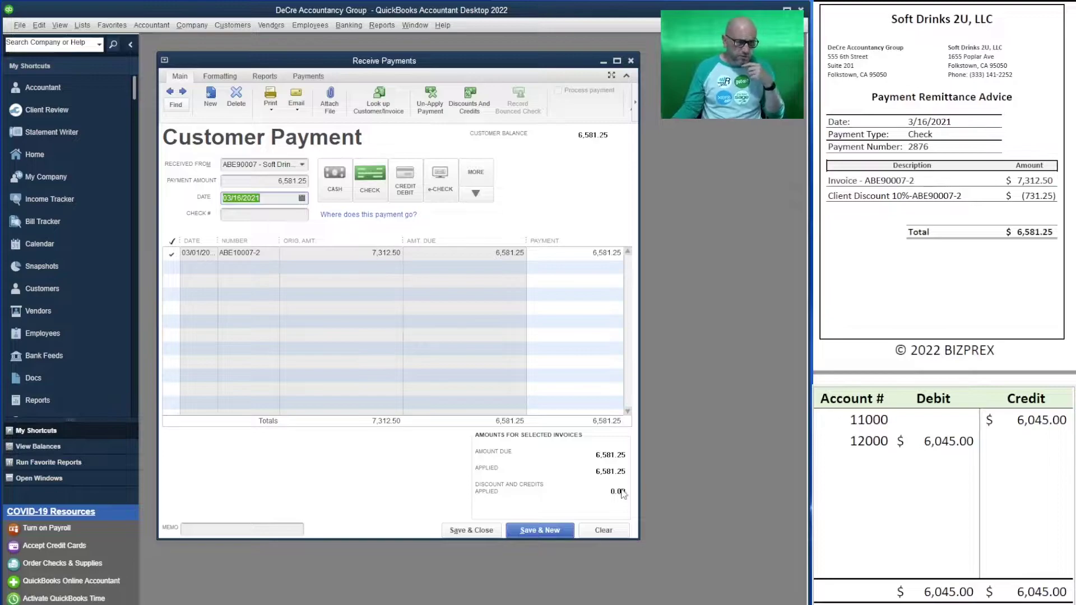
Step: Change the worksheet's account 12000 debit and account 11000 credit to 6,581.25 each
click(942, 441)
click(942, 441)
text(6,5)
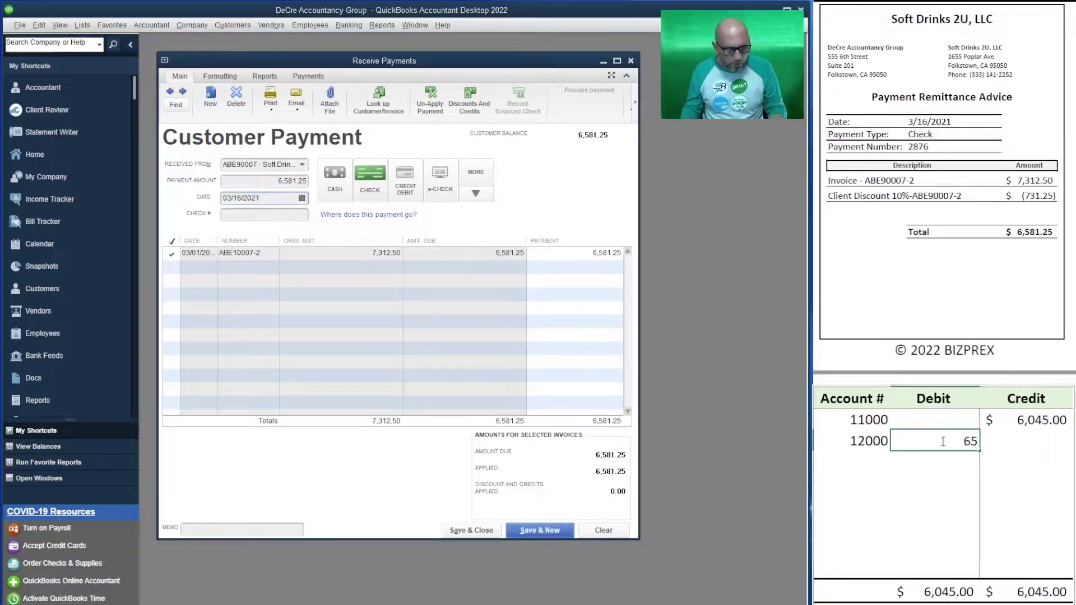
text(81.25)
key(Return)
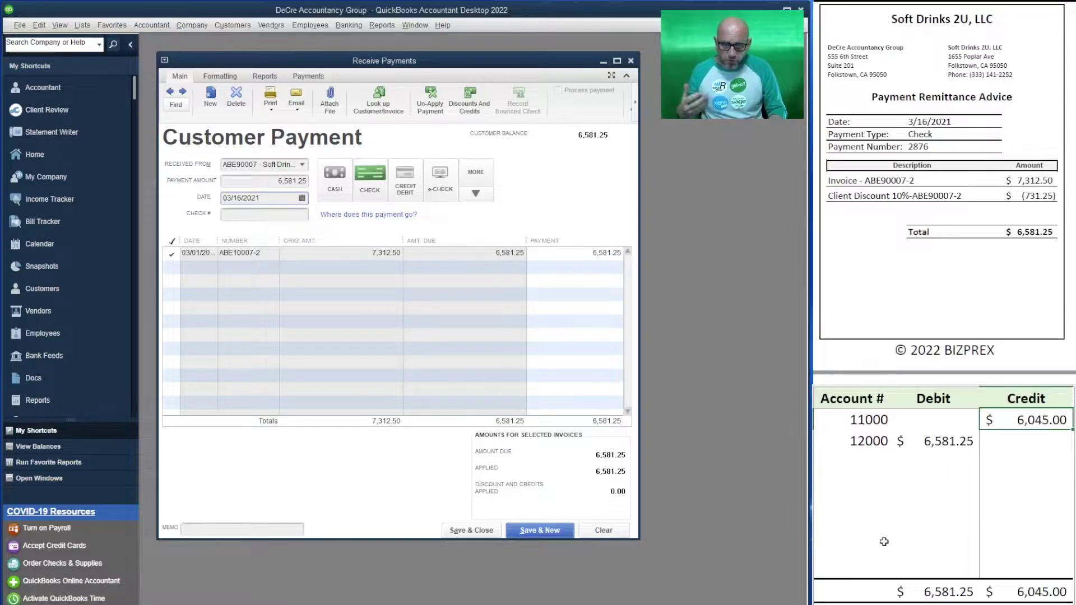
text(653)
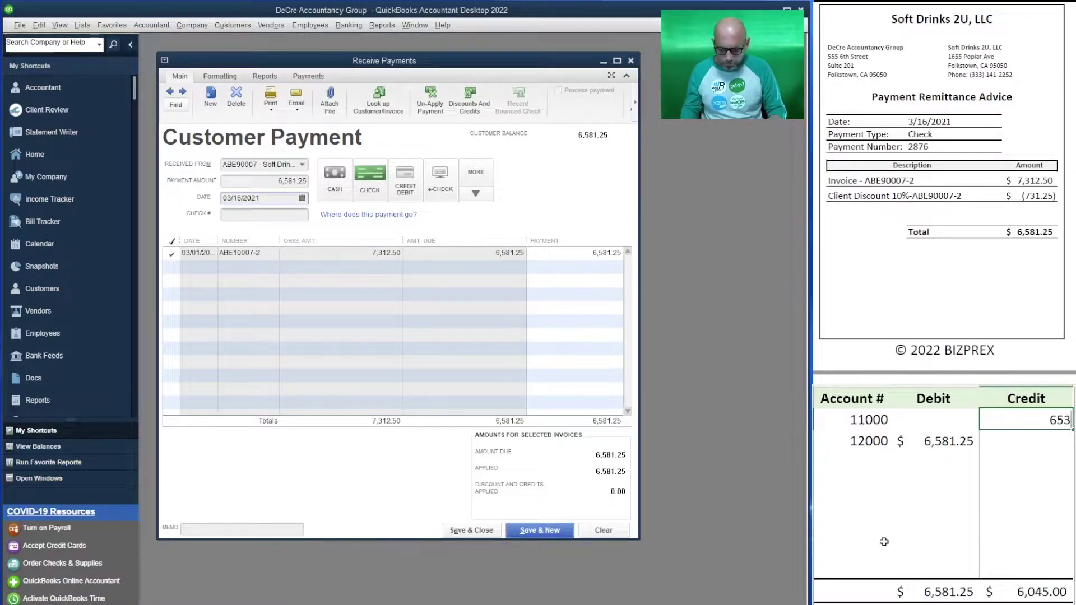
key(BackSpace)
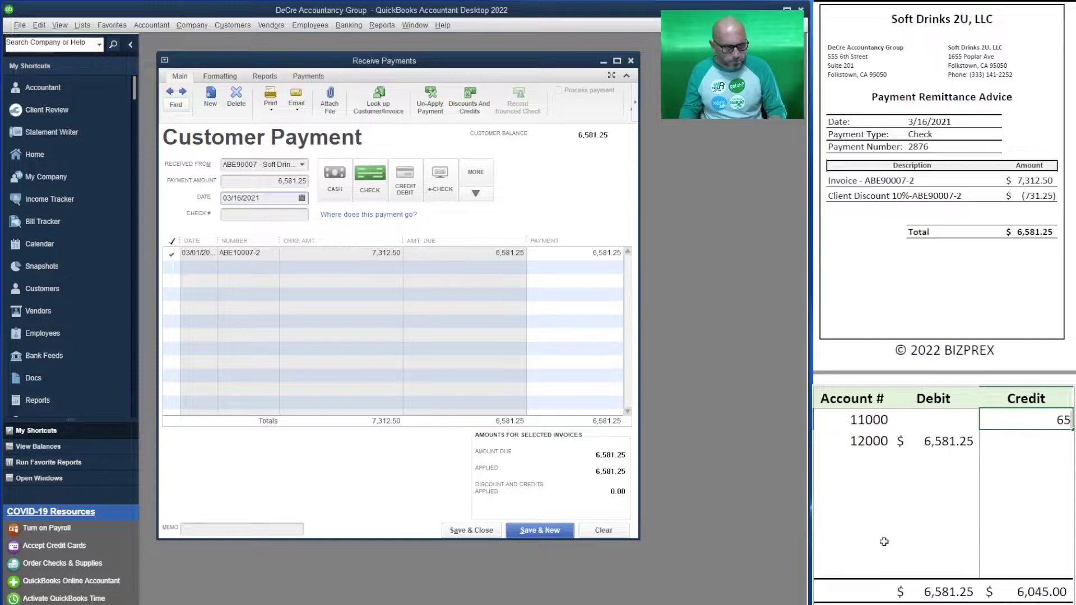
text(81.25)
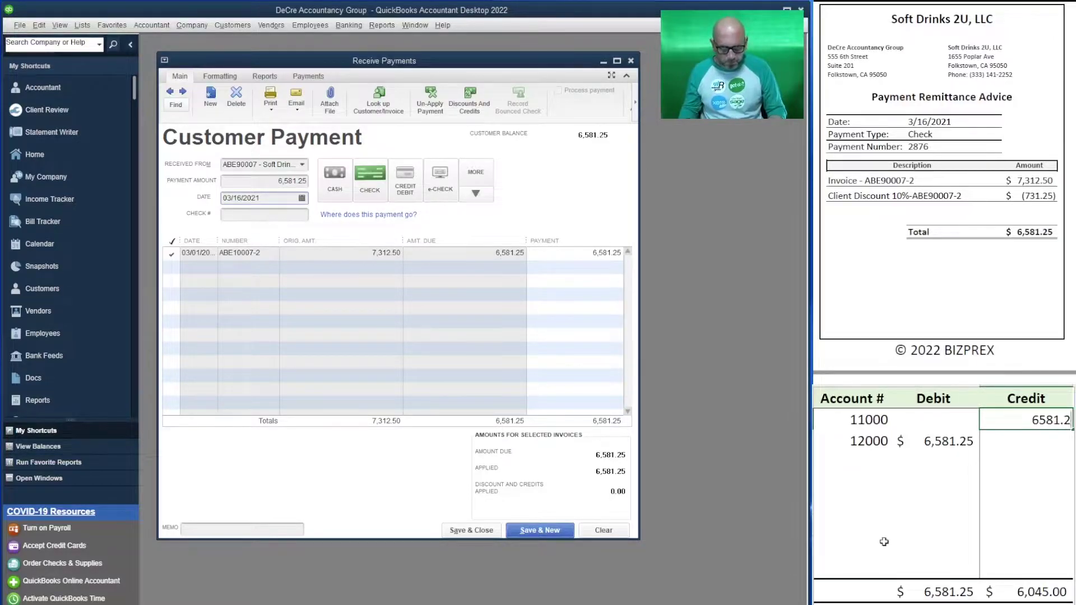
key(Return)
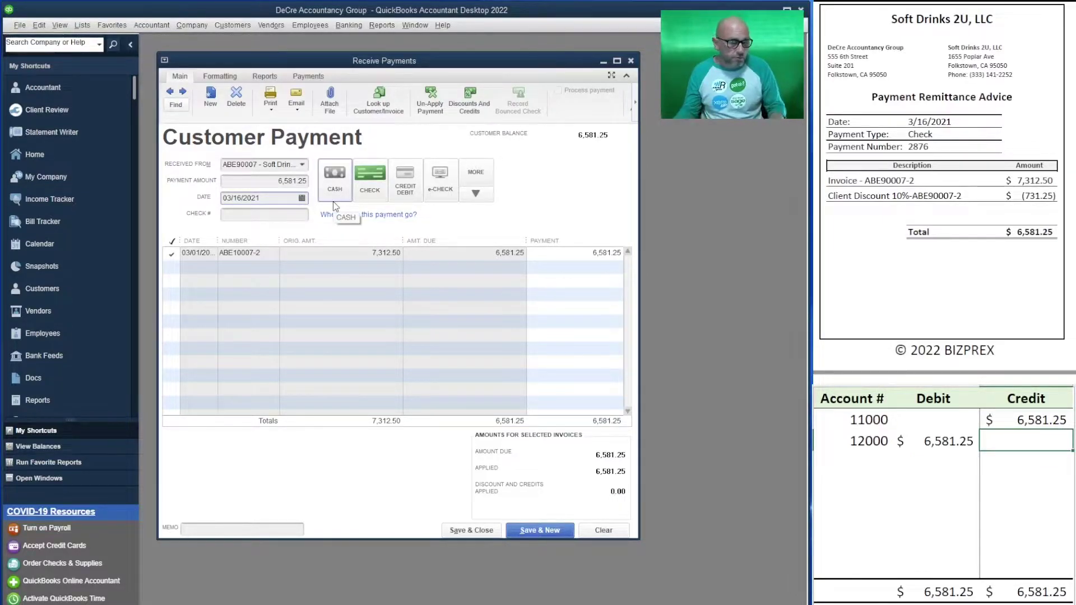
Step: Save the Soft Drinks 2U payment and start a new one received from Food 4U Mart, using its remittance advice
click(537, 530)
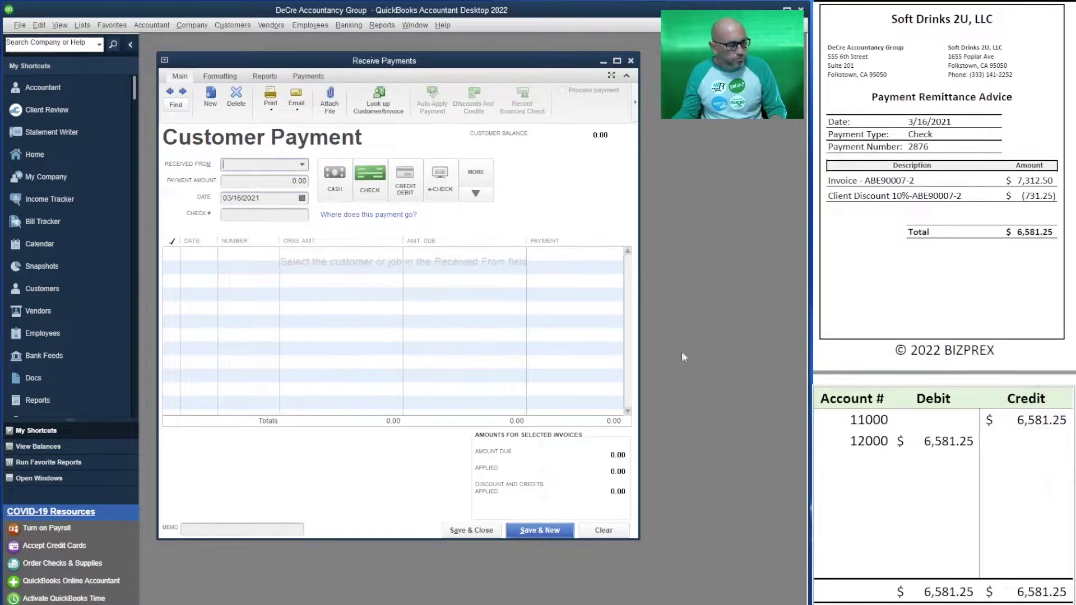
scroll(942, 193, down, 5)
scroll(942, 168, down, 2)
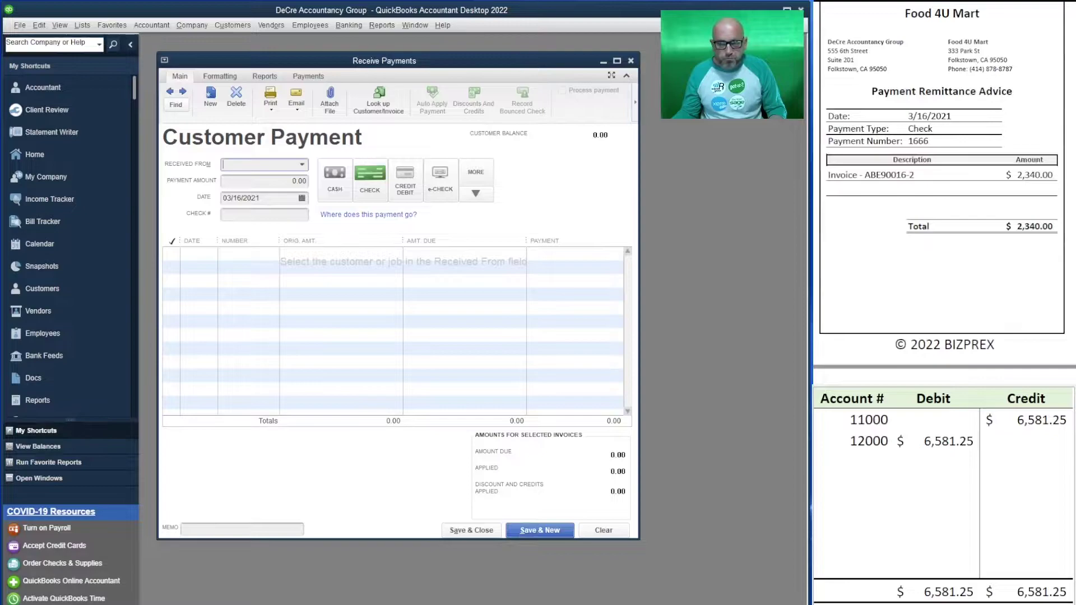
text(food)
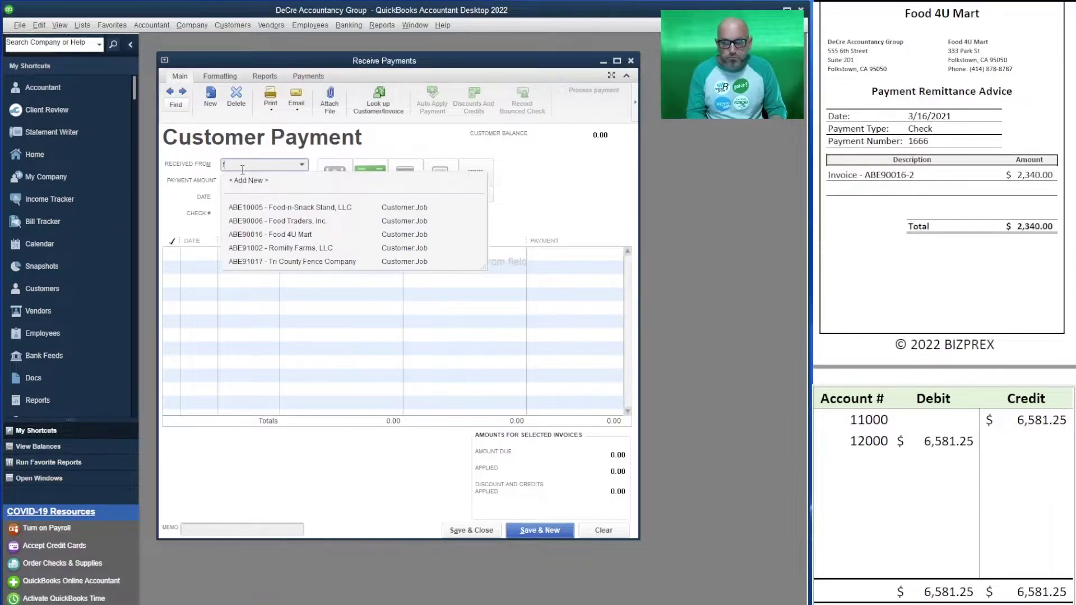
click(340, 220)
Step: Enter a payment amount of 2,340.00 and check number 1666 for the Food 4U Mart payment
click(265, 180)
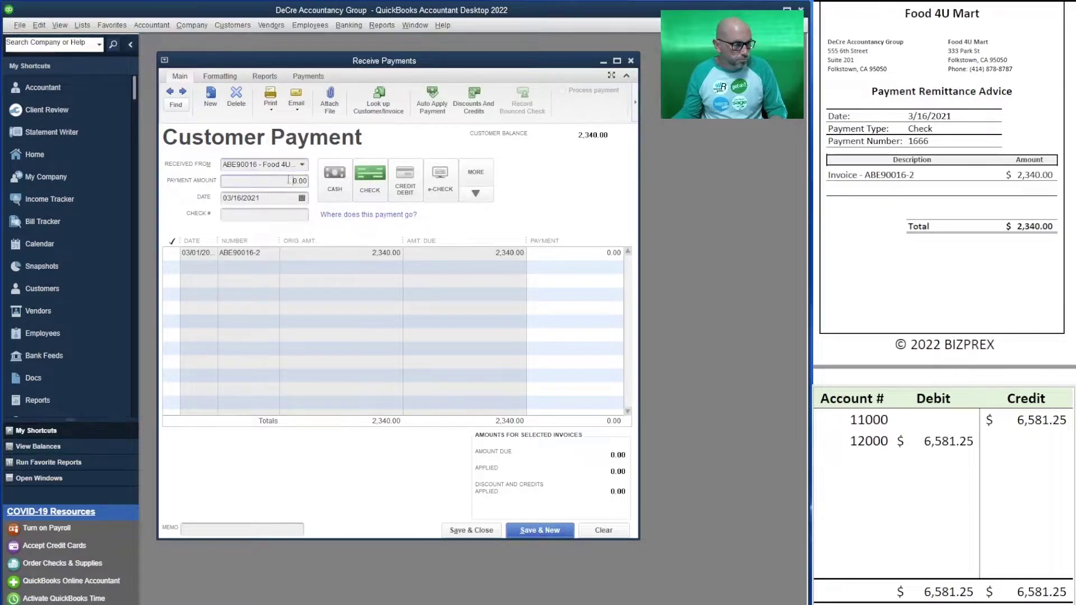
text(2,340)
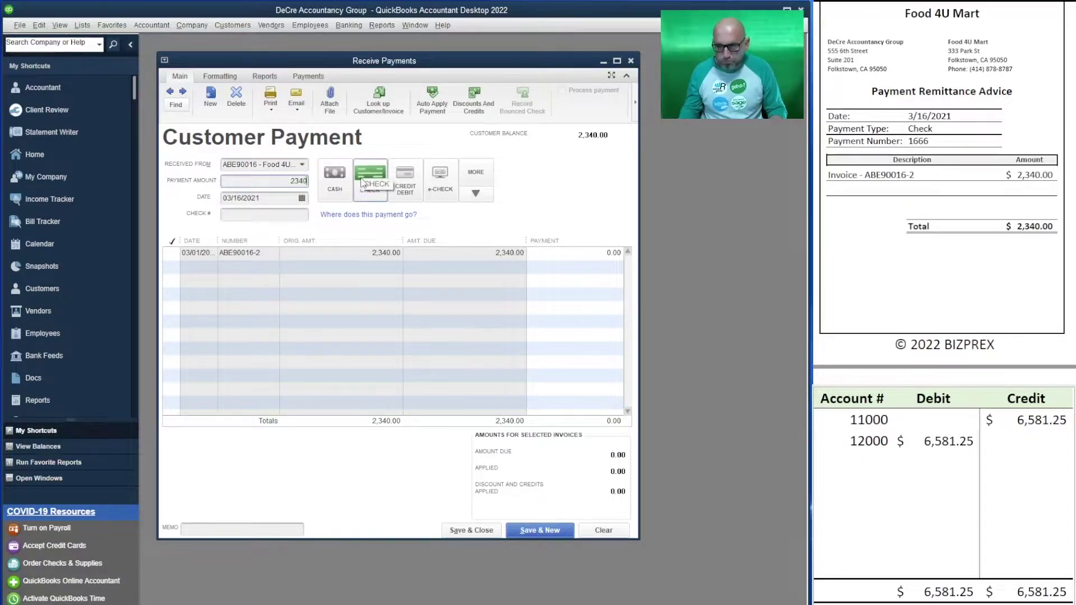
key(Tab)
click(279, 214)
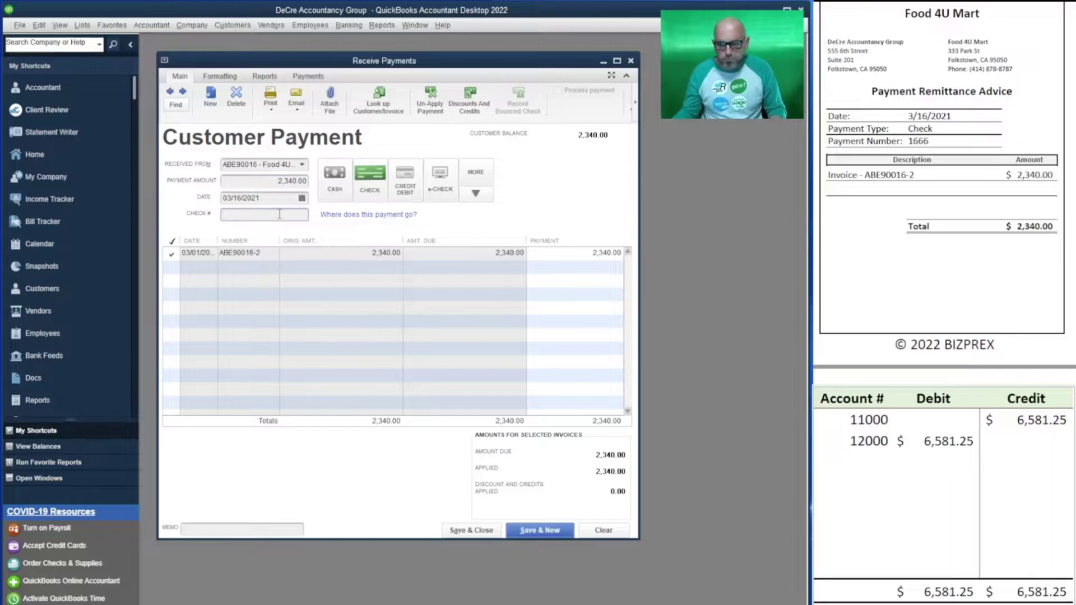
text(1666)
key(Tab)
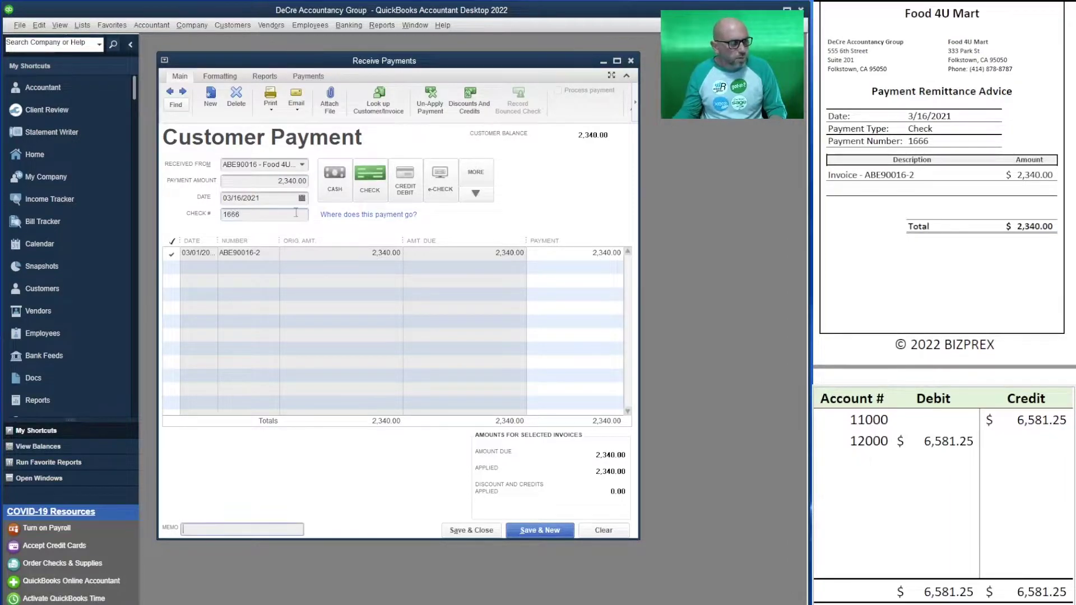
Step: Change the worksheet's account 12000 debit and account 11000 credit to 2,340.00 each
click(949, 443)
text(2340)
key(Up)
key(Right)
text(2340)
key(Return)
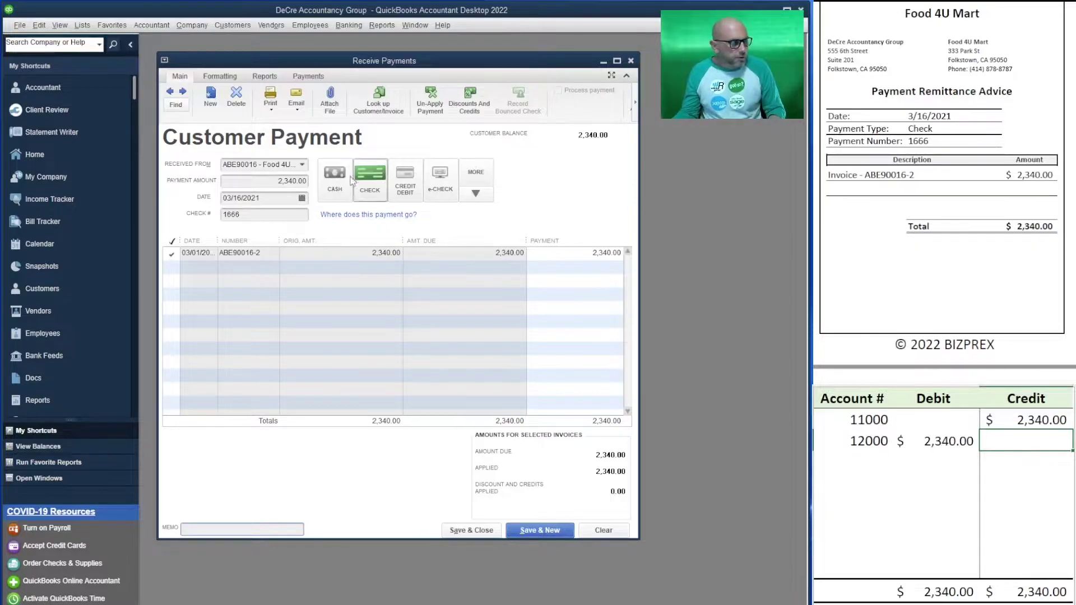
Step: Save the Food 4U Mart payment, start a new one, and bring up the Keep IT Clean, Inc remittance advice
click(528, 531)
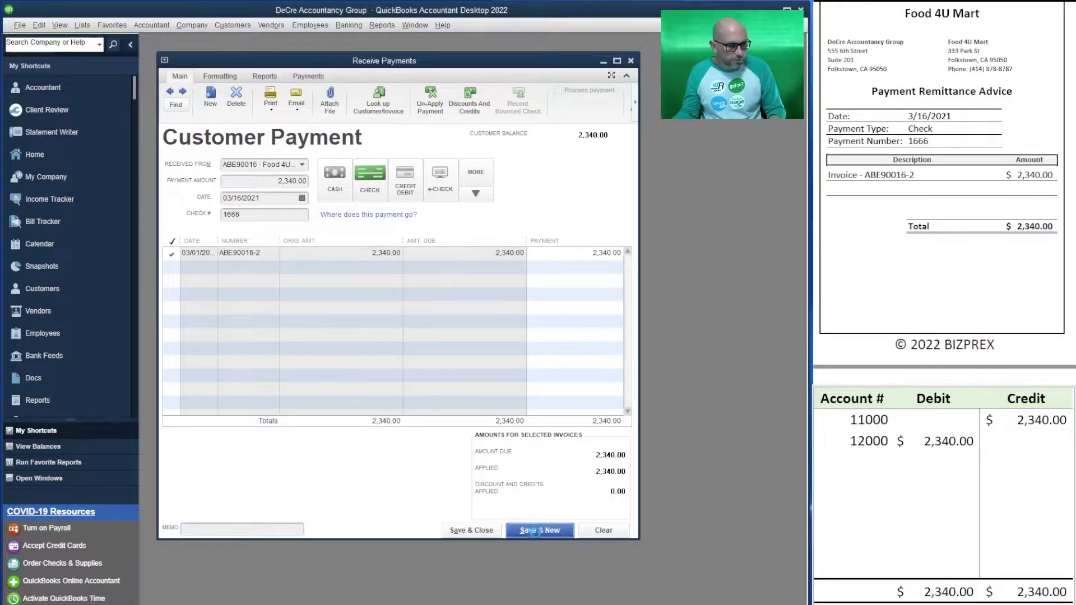
scroll(942, 196, down, 5)
scroll(941, 196, down, 2)
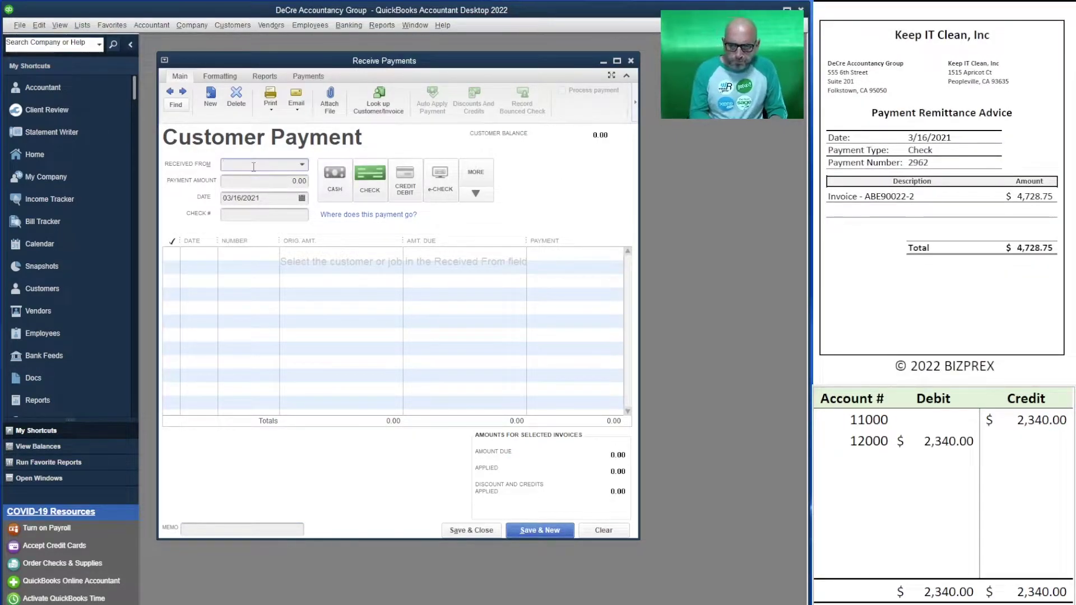
text(keep)
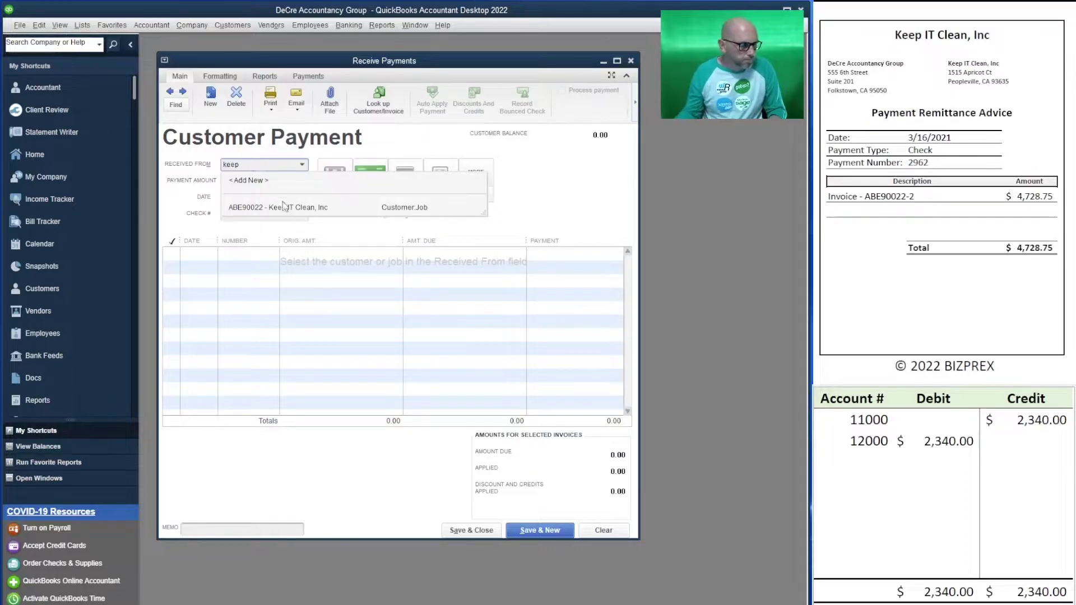
key(Tab)
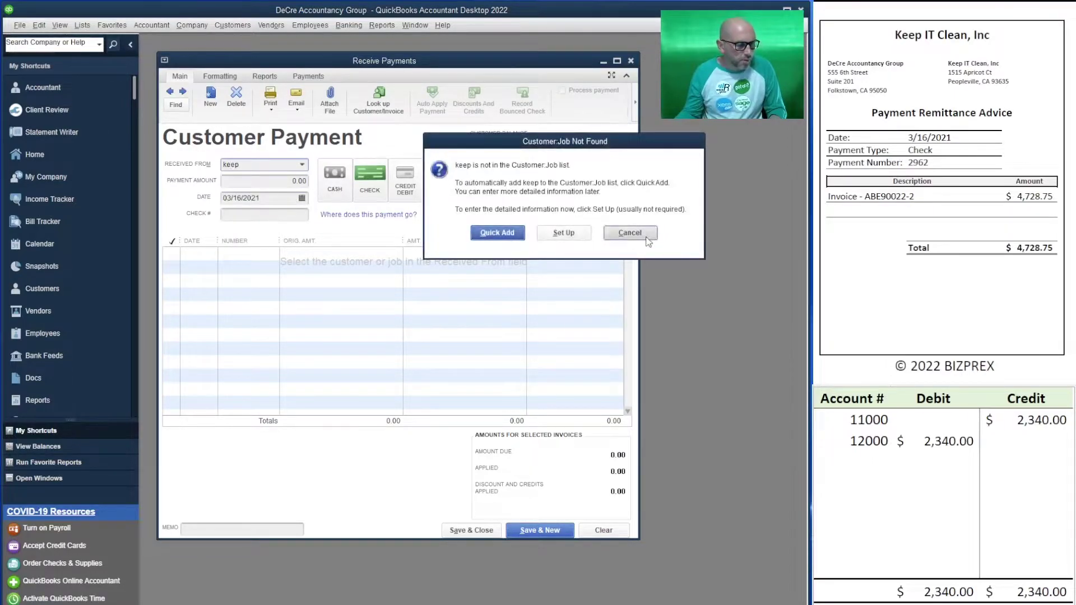
click(616, 233)
Step: Fill in the payment received from Keep IT Clean, Inc with amount 4,728.75 and check number 2962
text(keep)
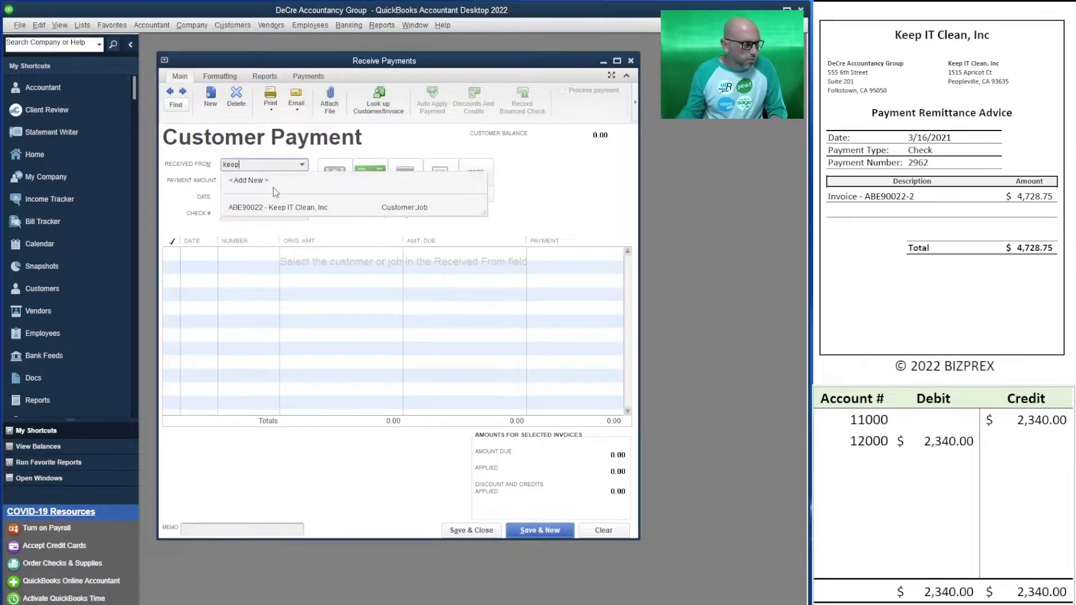
click(274, 214)
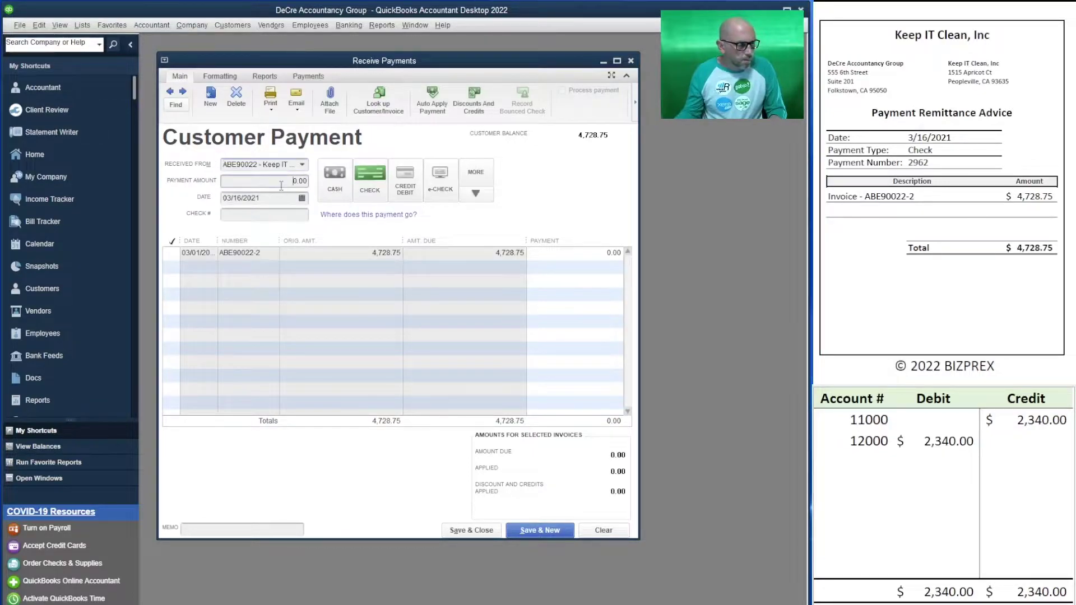
text(4,728)
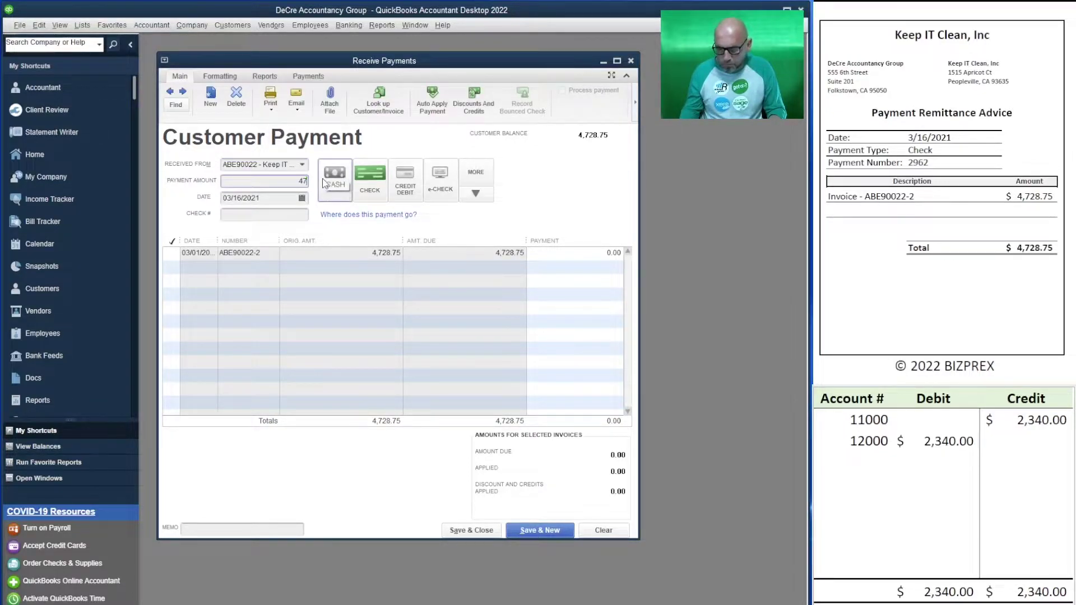
text(.75)
key(Tab)
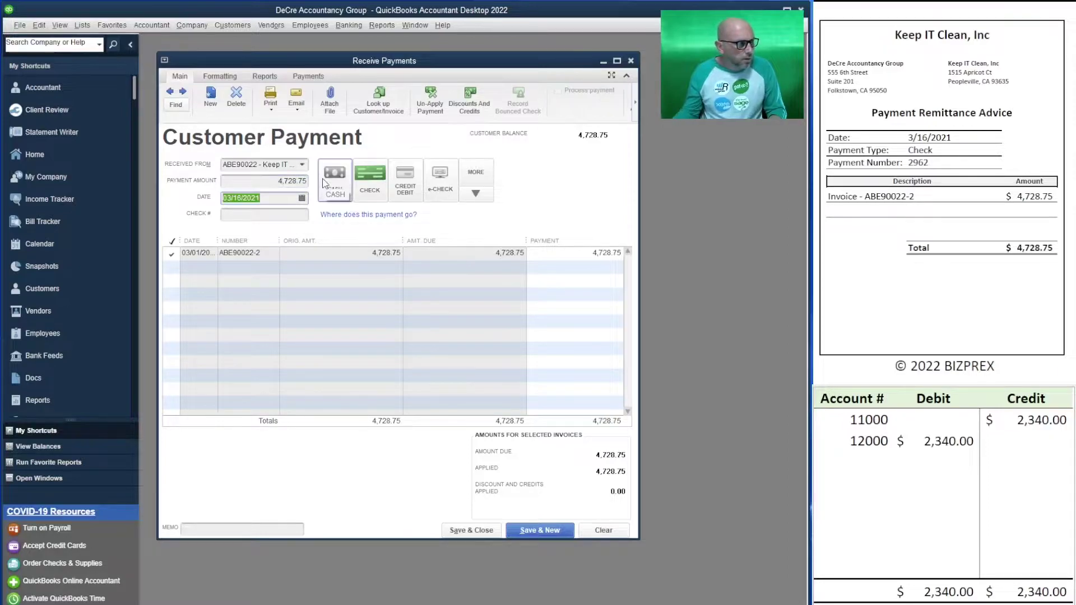
click(283, 215)
text(2962)
key(Tab)
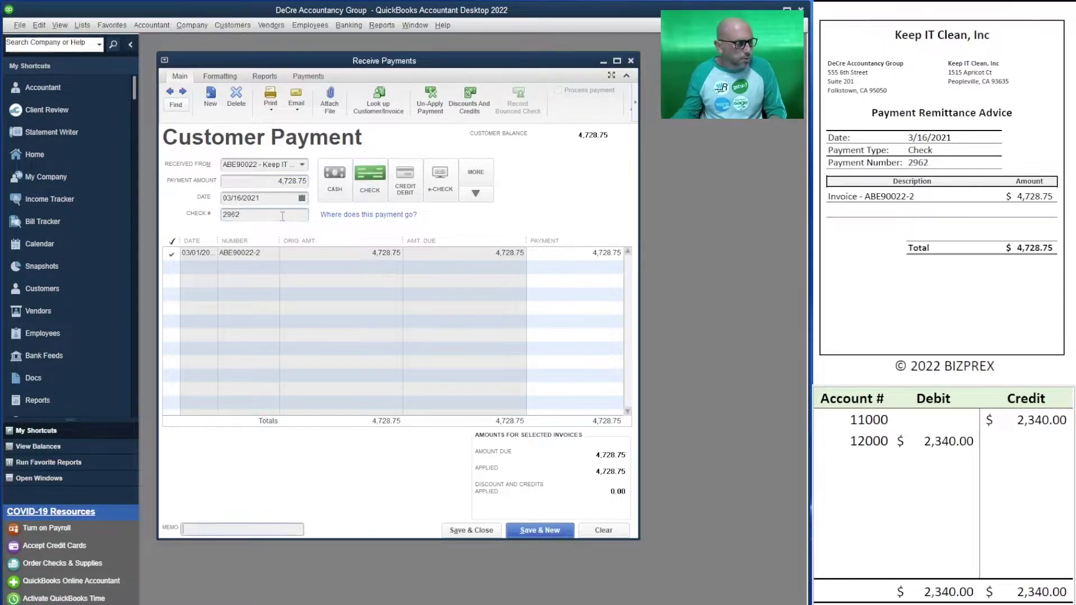
Step: Change the worksheet's account 12000 debit and account 11000 credit to 4,728.75 each
click(935, 442)
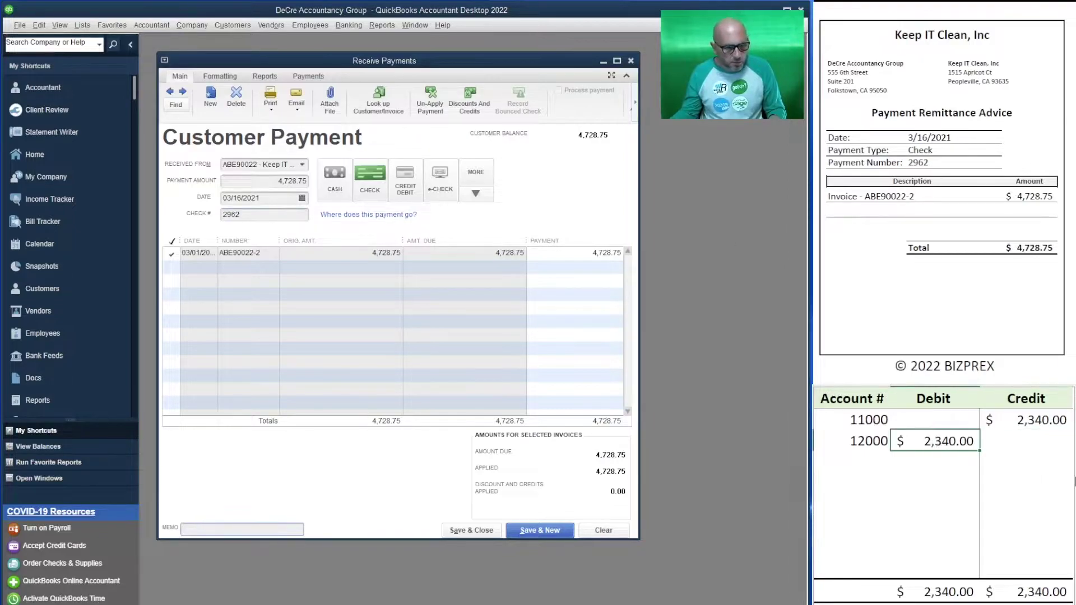
text(4728.75)
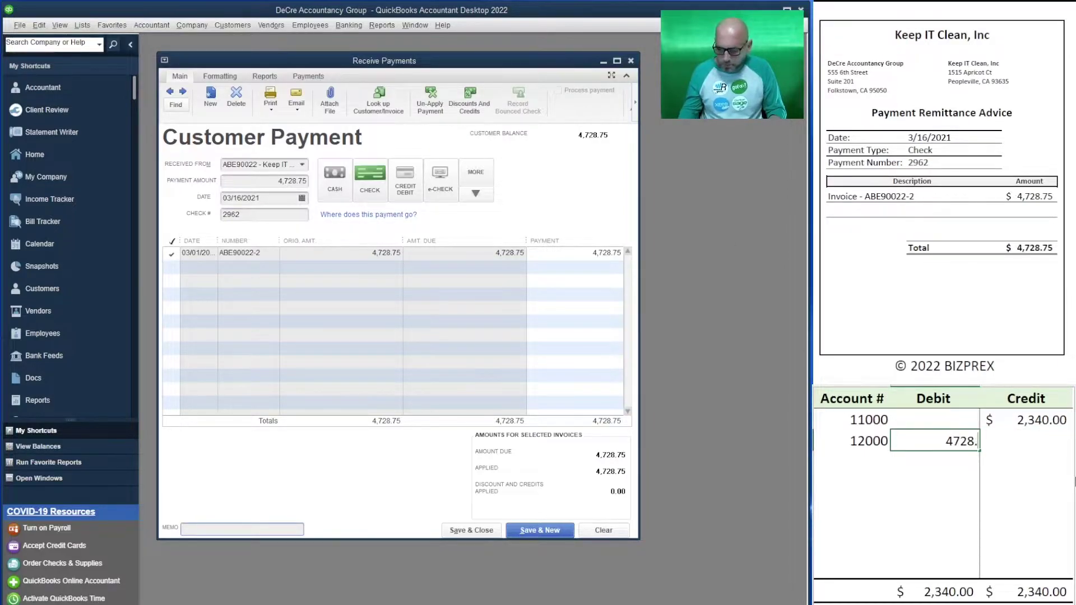
click(1026, 420)
text(4,728)
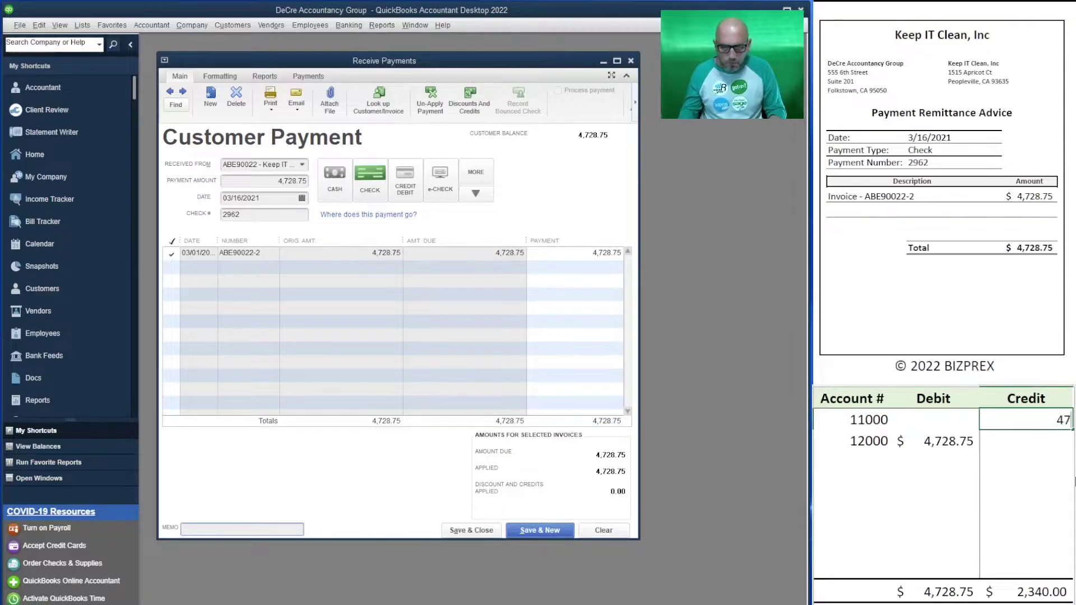
text(.75)
key(Return)
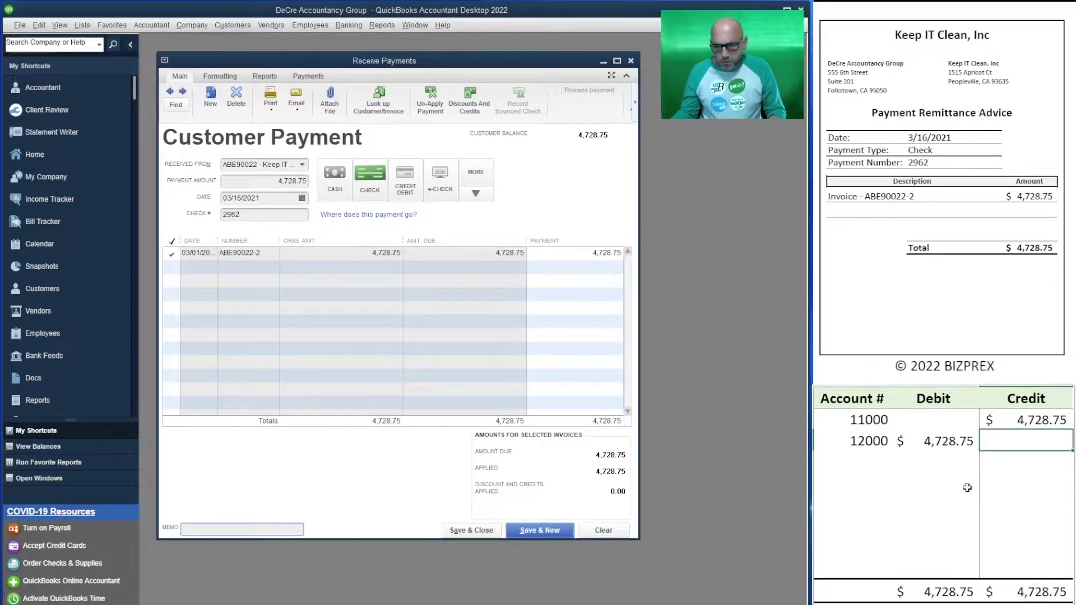
Step: Save the Keep IT Clean payment and start a new one received from Nuts Packing Co, using its remittance advice
click(533, 531)
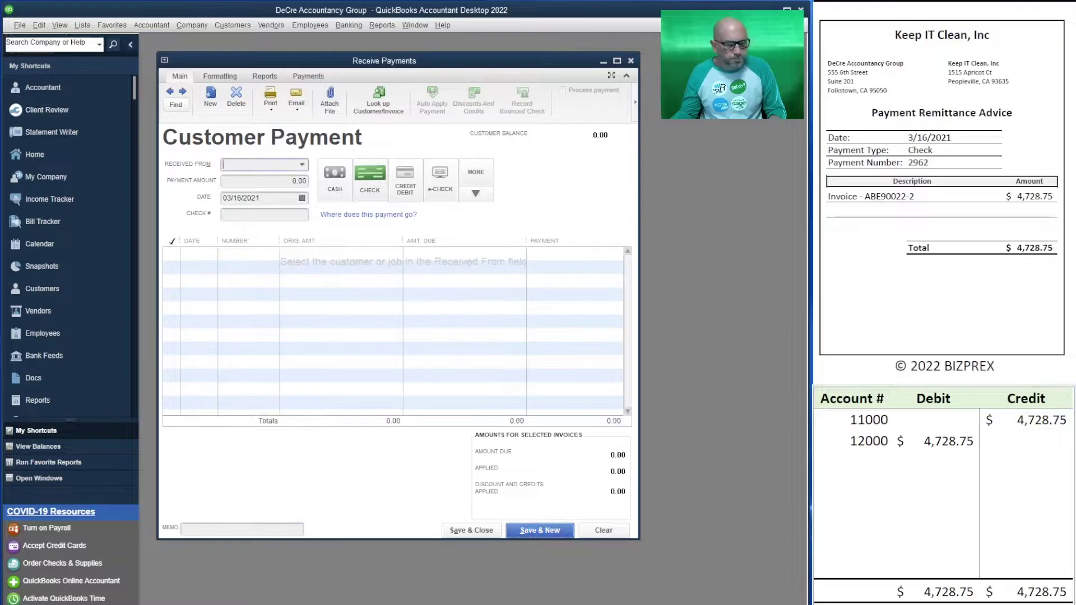
scroll(942, 281, down, 5)
scroll(941, 191, down, 5)
scroll(941, 193, up, 1)
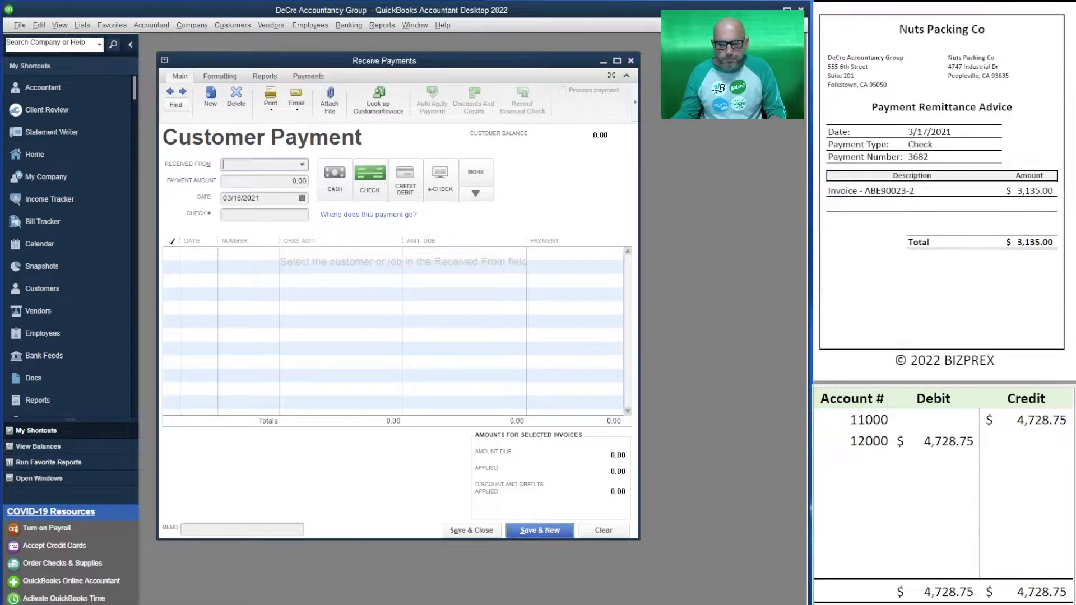
click(253, 163)
text(nuts)
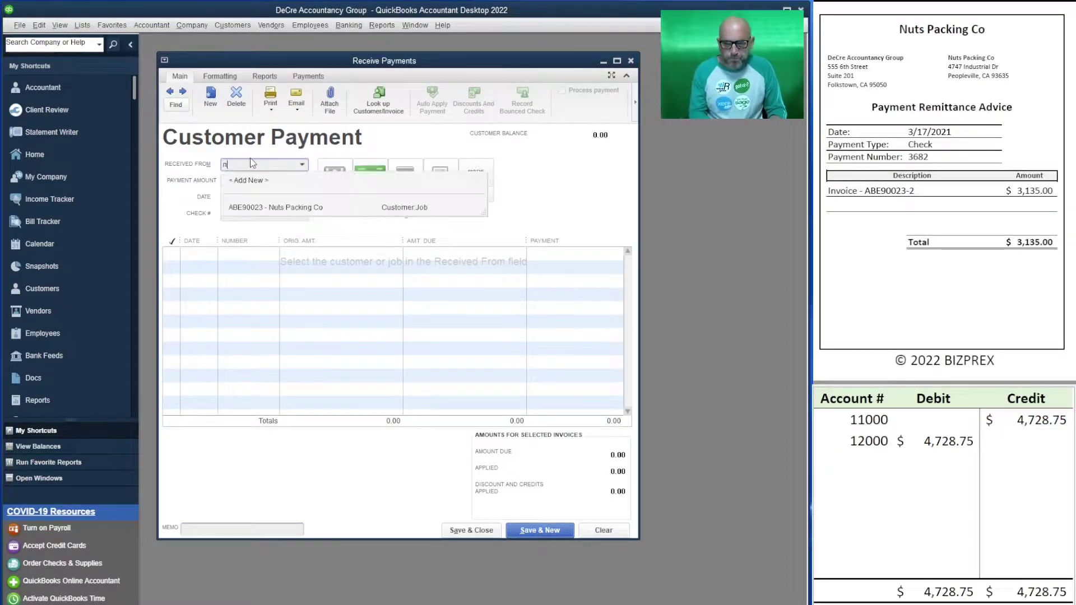
click(301, 207)
Step: Enter amount 3,135.00, date 03/17/2021 and check number 3682 for the Nuts Packing Co payment
key(Tab)
text(3,135)
key(Tab)
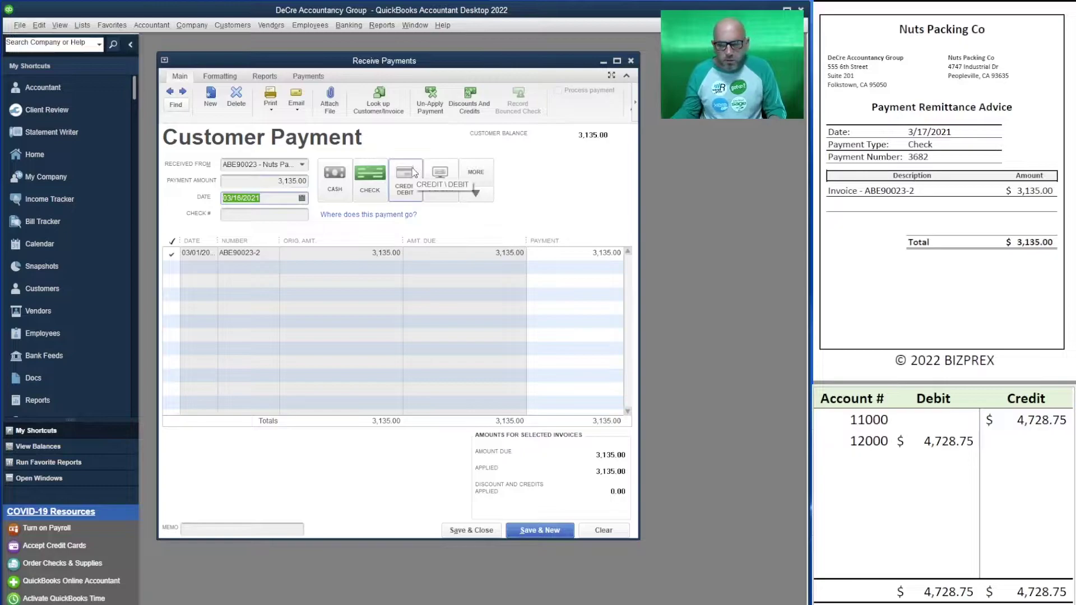
click(302, 199)
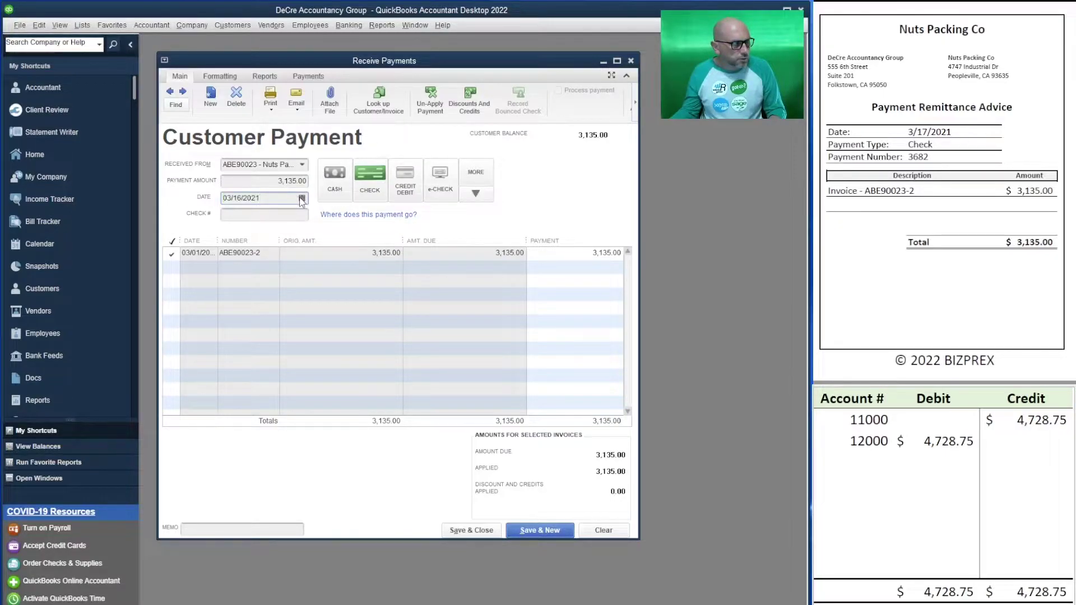
click(277, 280)
click(291, 215)
text(3682)
key(Tab)
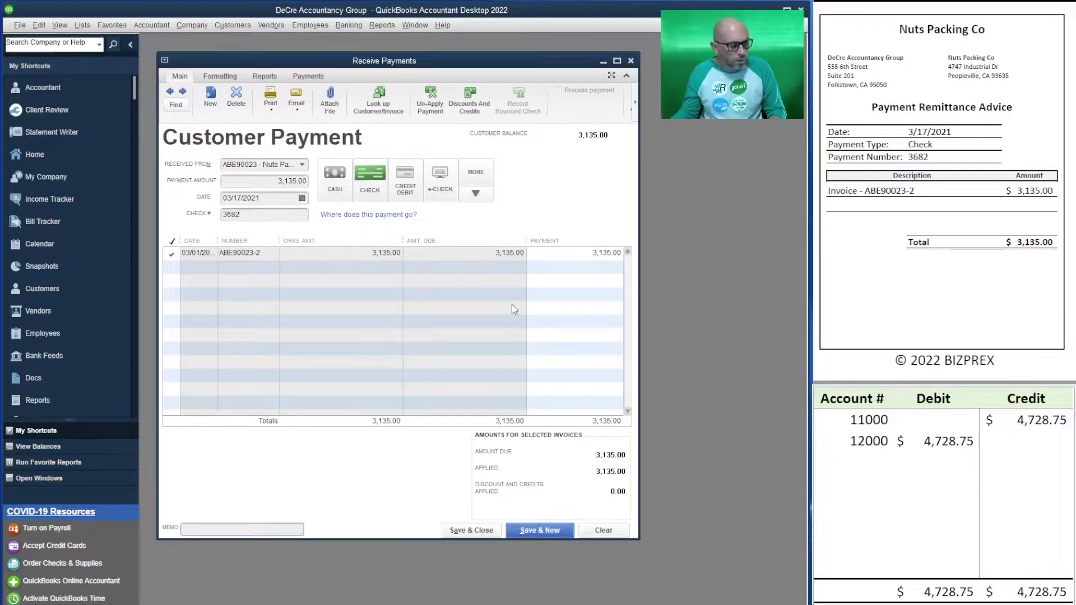
Step: Change the worksheet's account 12000 debit and account 11000 credit to 3,135.00 each
click(949, 442)
text(3,135)
key(Up)
key(Right)
text(3,)
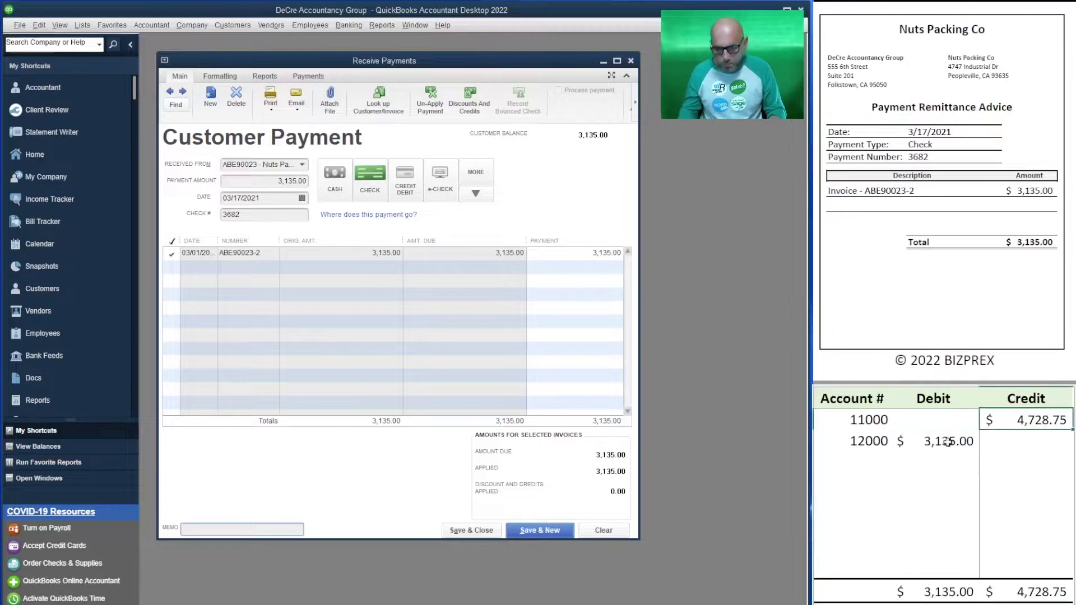
text(135)
key(Return)
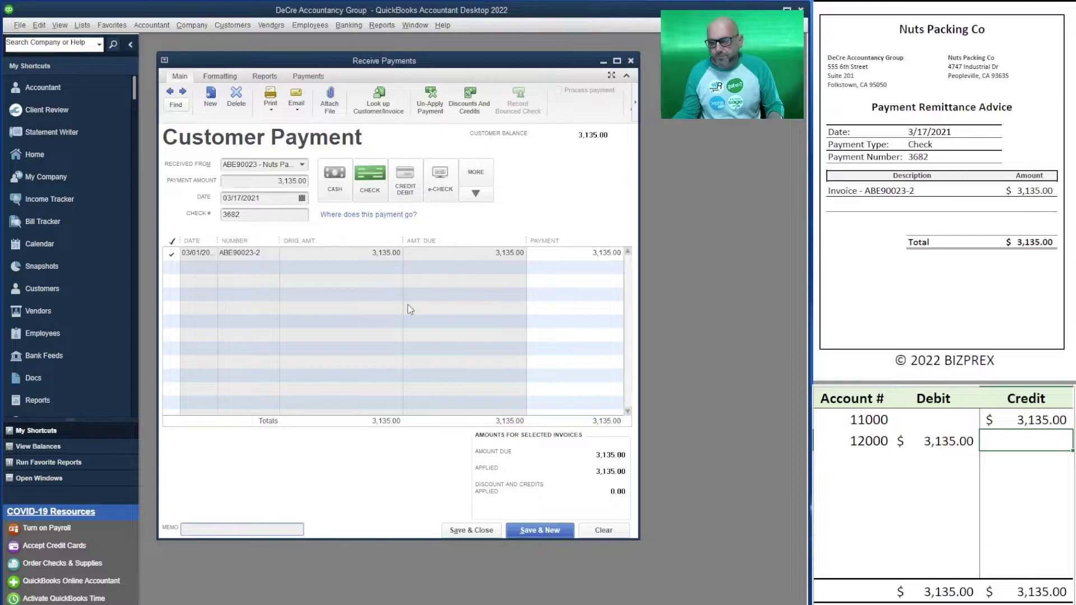
Step: Save the Nuts Packing Co payment and start a new one received from Hadley, Safa and Sawyer, Inc
click(550, 531)
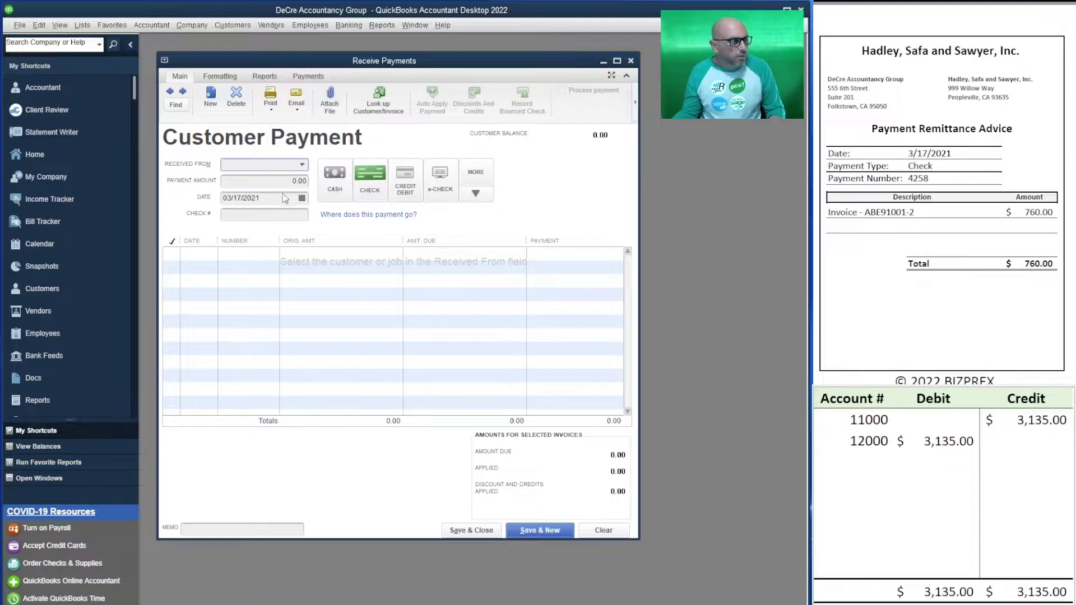
text(hadl)
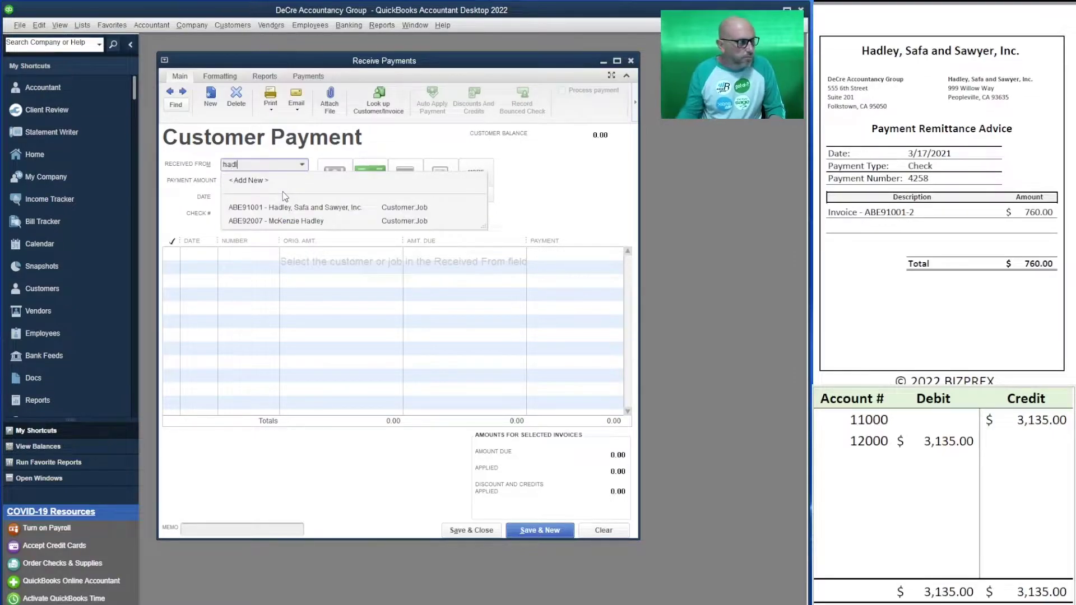
click(321, 209)
Step: Enter a payment amount of 760.00 by check, number 4258, for the Hadley, Safa and Sawyer payment
key(Tab)
text(7)
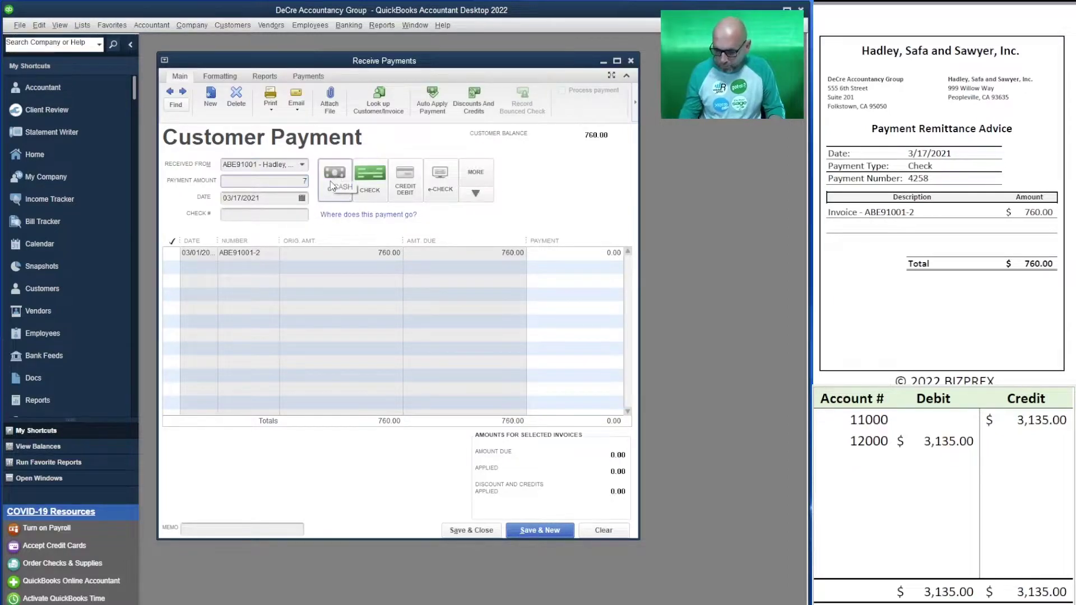
text(60)
key(Tab)
click(370, 179)
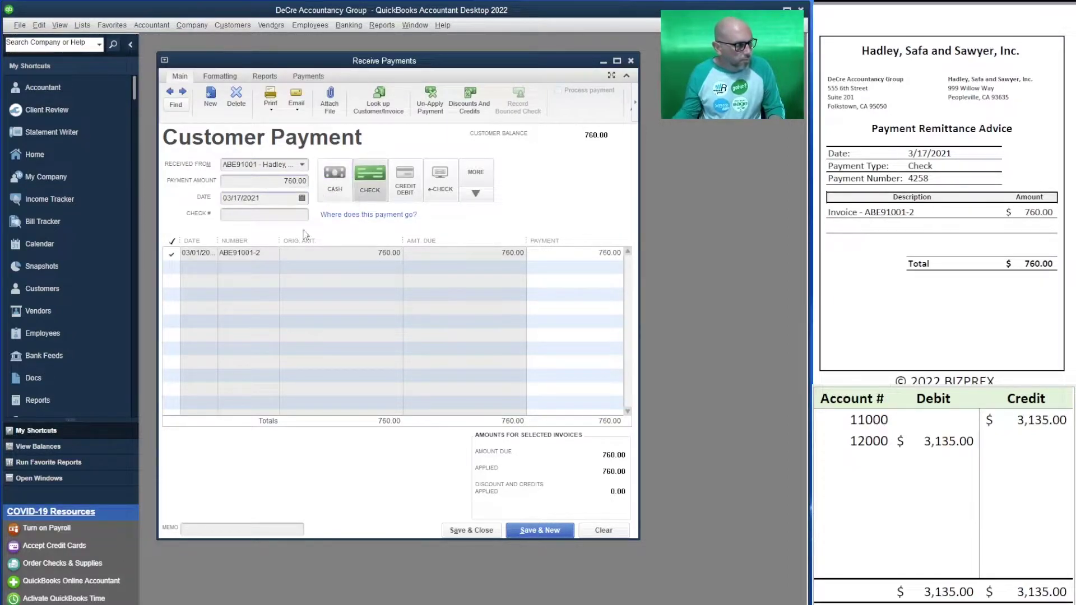
click(290, 213)
text(4258)
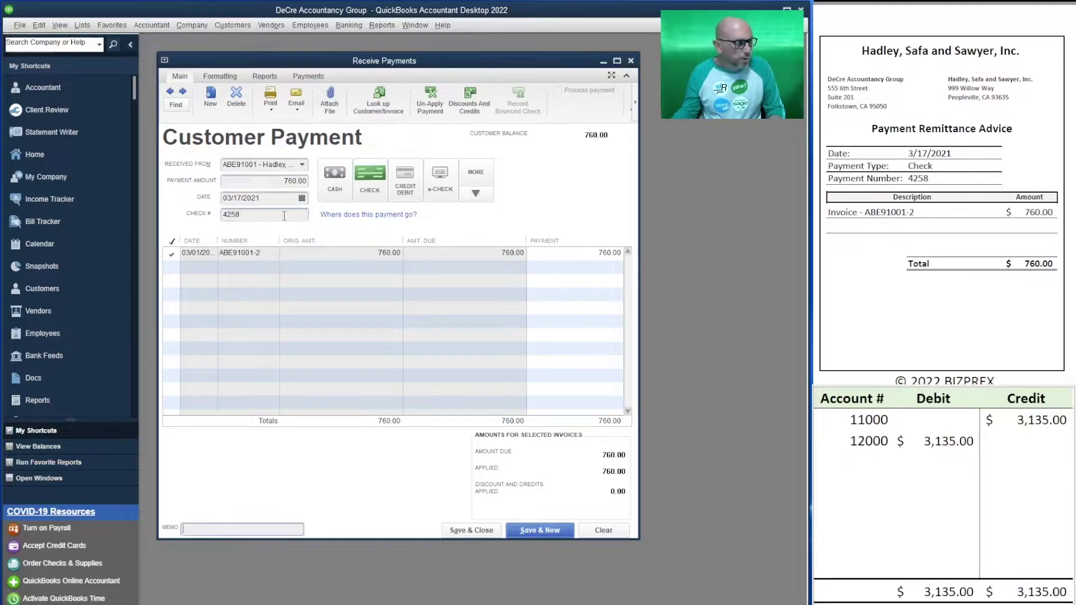
Step: Change the worksheet's account 12000 debit and account 11000 credit to 760.00 each
click(951, 441)
click(951, 441)
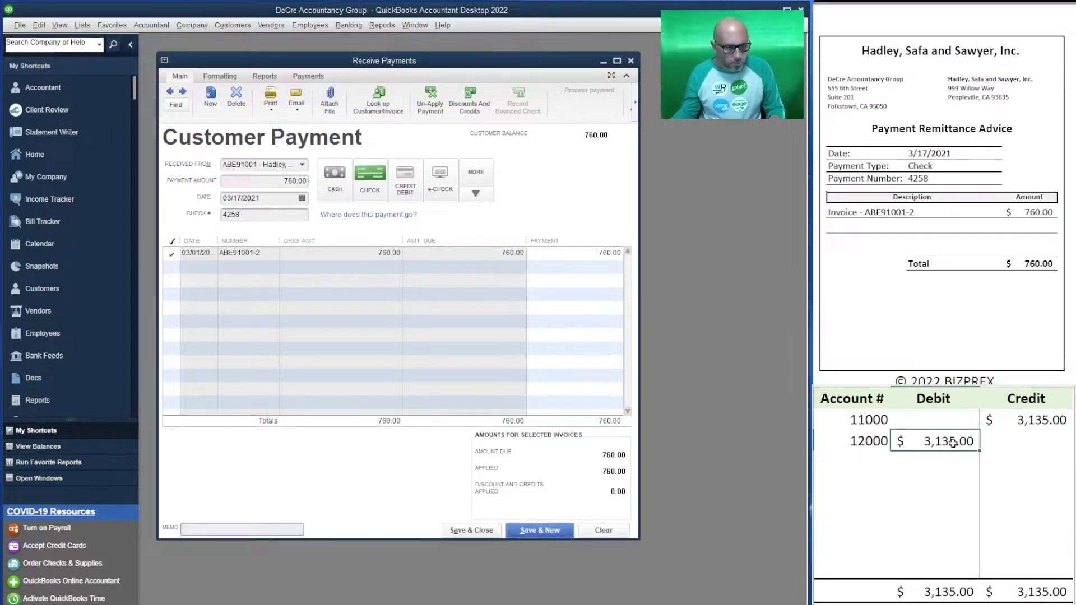
text(760)
key(Up)
key(Right)
text(760)
key(Return)
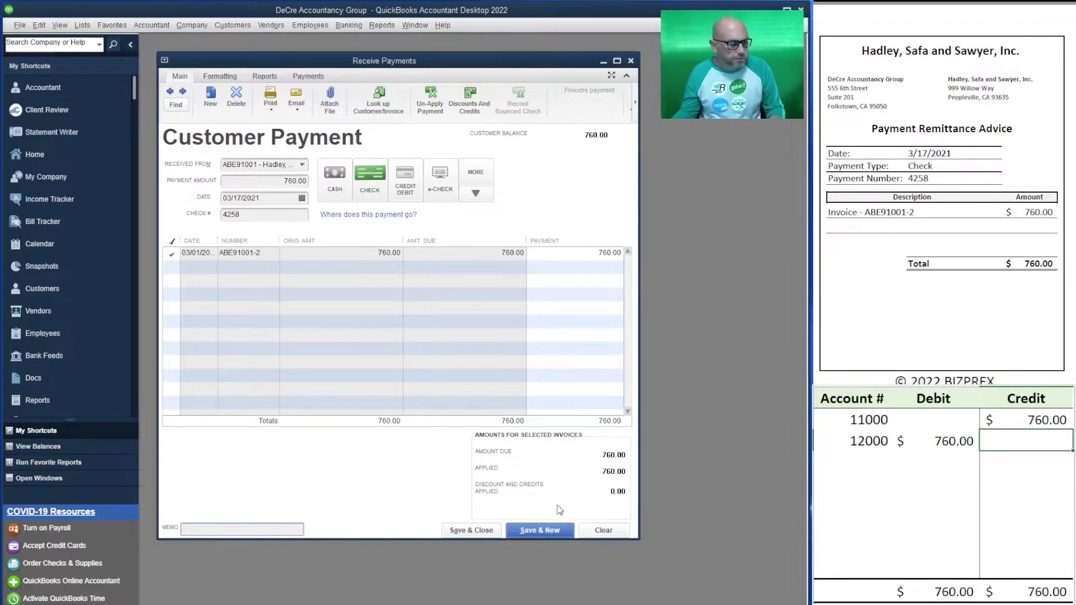
Step: Save the Hadley, Safa and Sawyer payment and start a new one received from Romilly Farms, LLC
click(537, 531)
scroll(941, 196, down, 5)
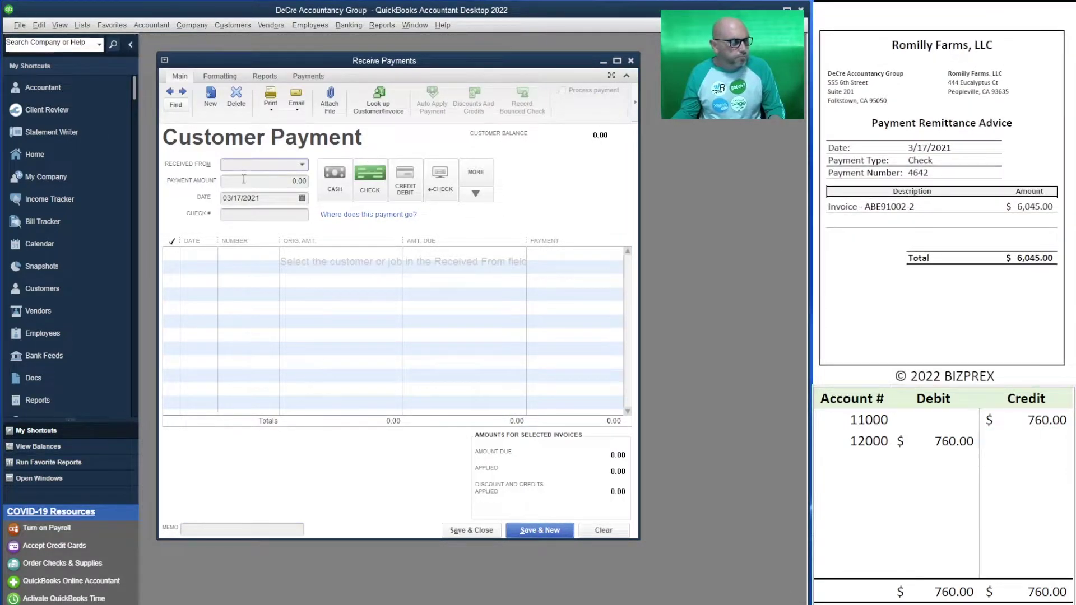
text(romil)
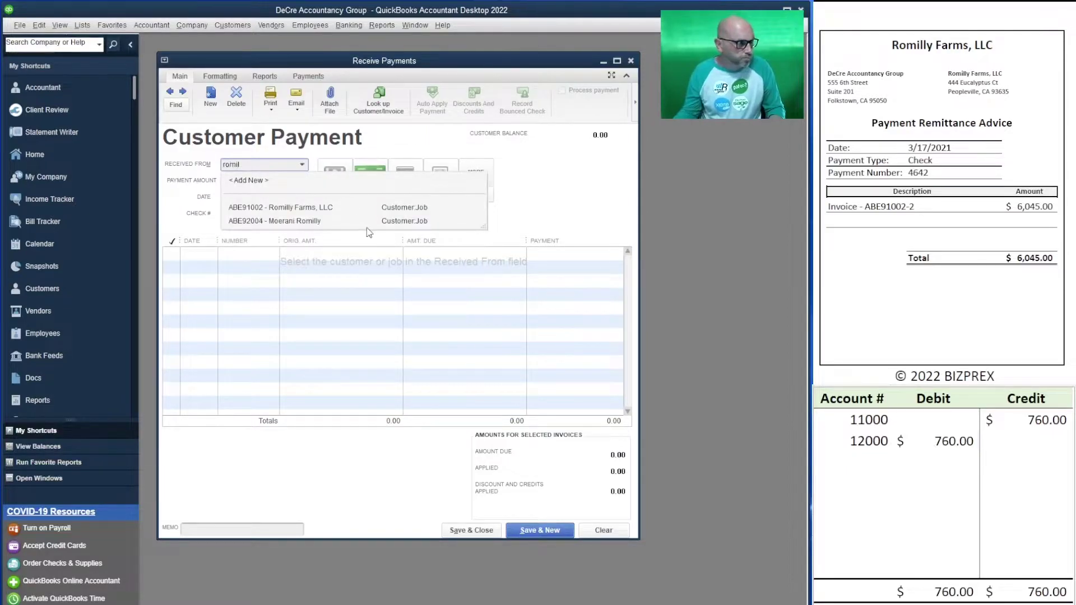
click(353, 208)
key(Tab)
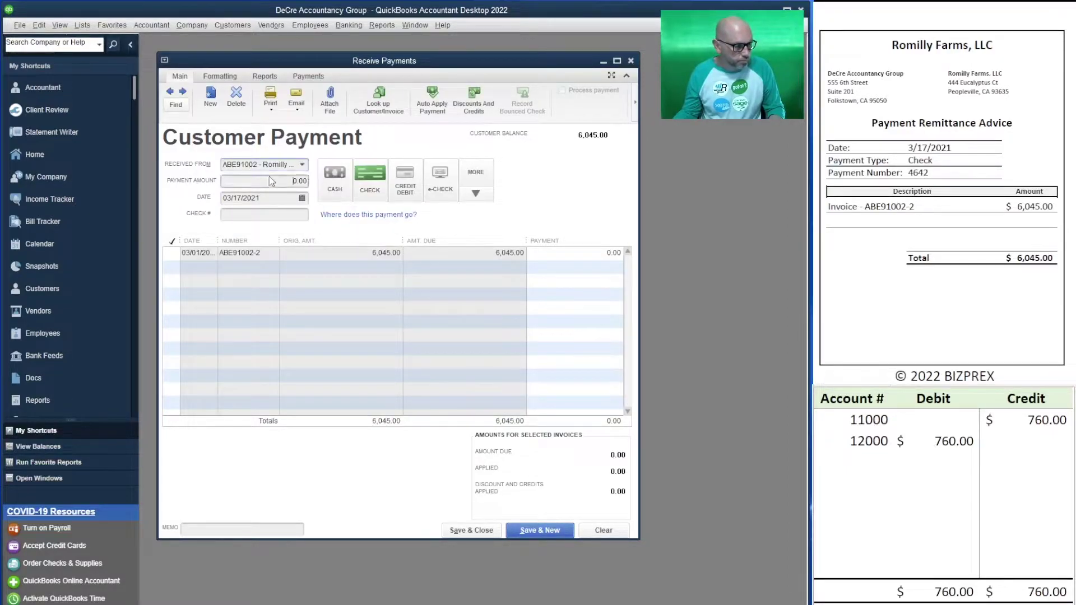
Step: Enter a payment amount of 6,045.00 by check, number 4642, for the Romilly Farms payment
text(6045)
key(Tab)
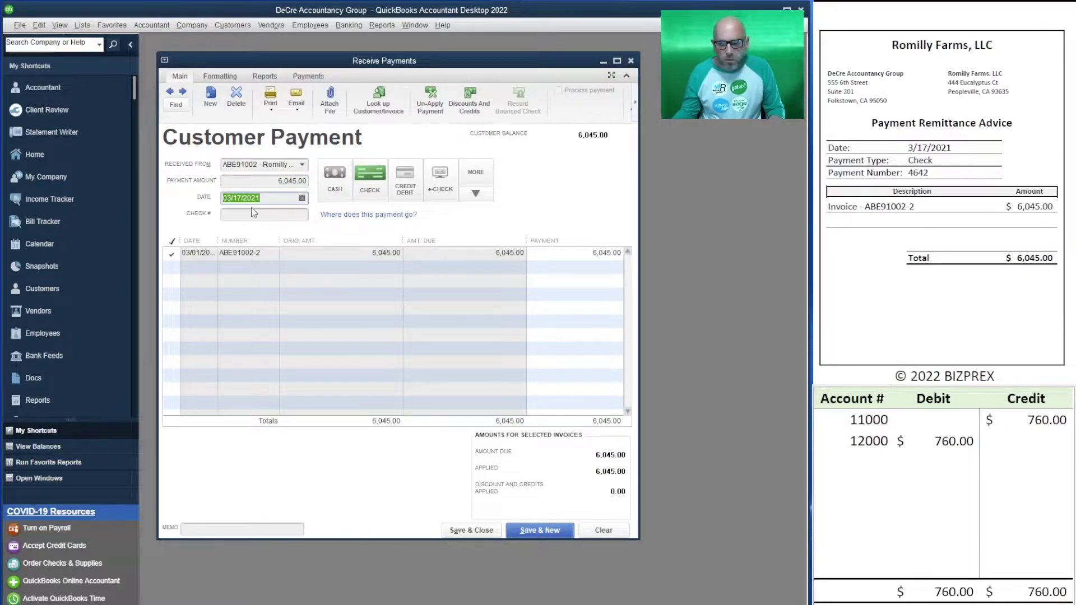
click(272, 216)
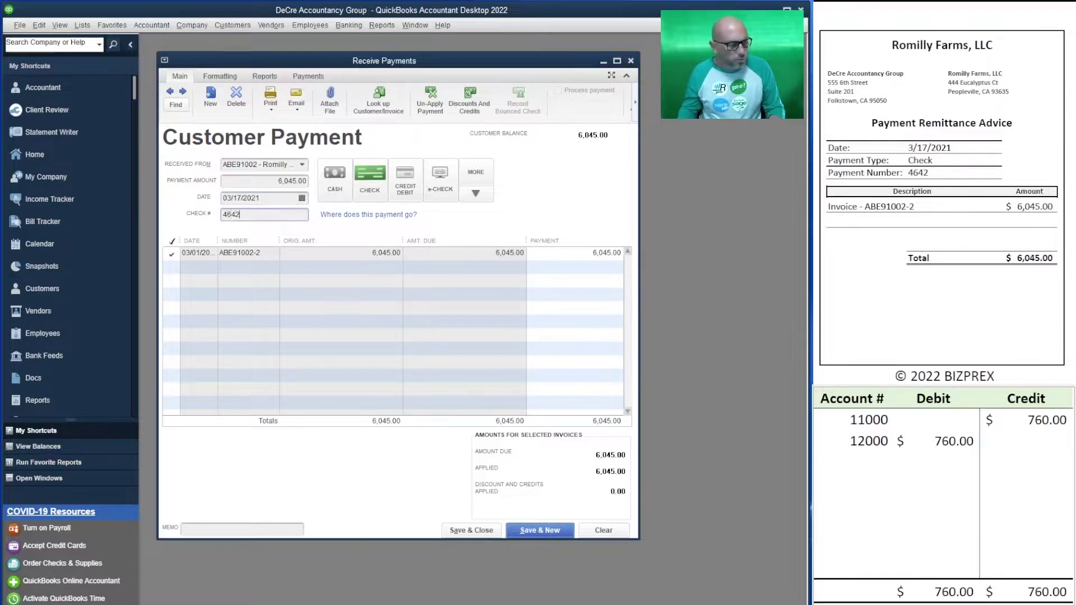
Step: Change the worksheet's account 12000 debit and account 11000 credit to 6,045.00 each
click(954, 443)
text(6045)
key(Up)
key(Right)
text(6045)
key(Return)
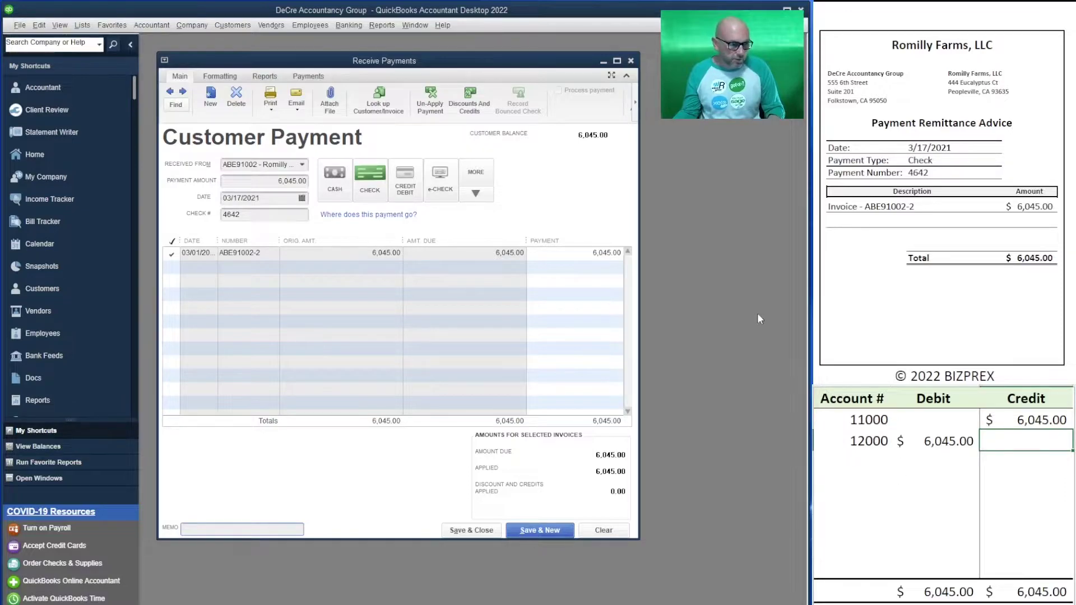
Step: Save the Romilly Farms payment and start a new one received from Safa Real Estate Holding, Inc
click(547, 531)
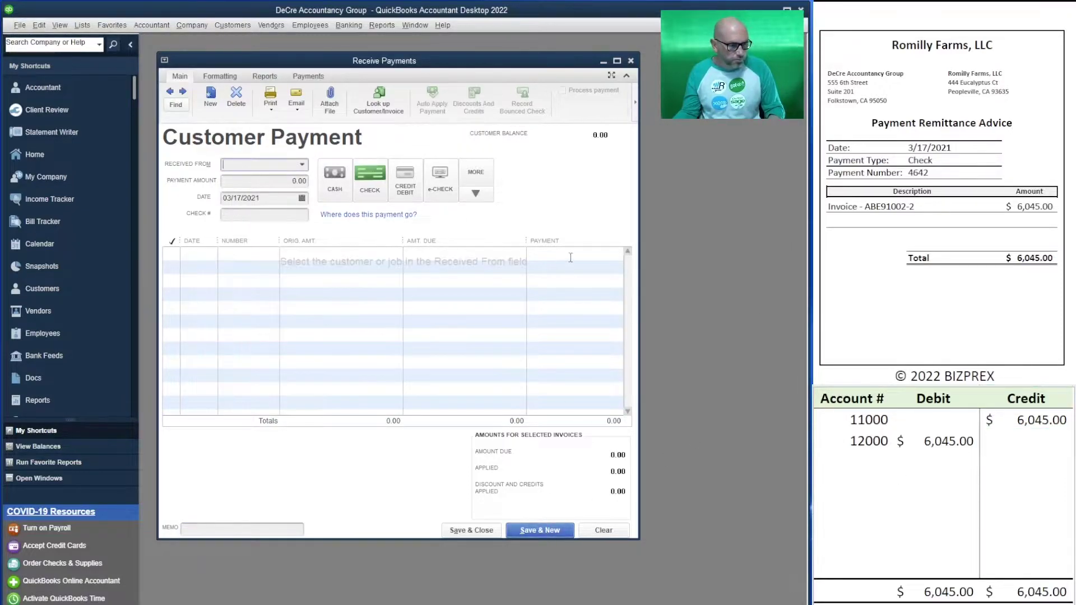
scroll(942, 197, down, 5)
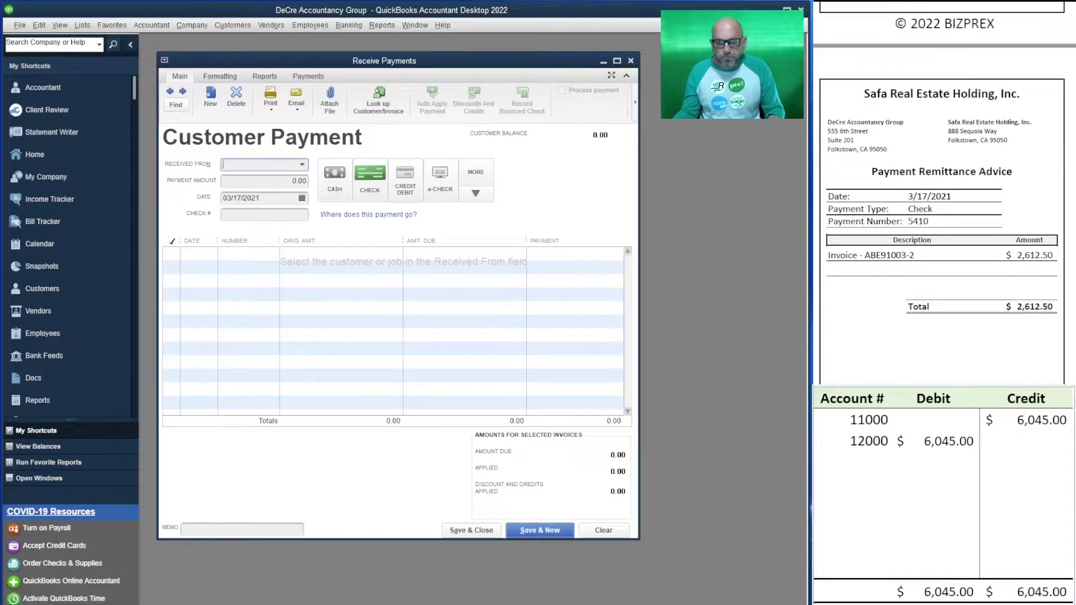
text(ABE91003 - Safa Real)
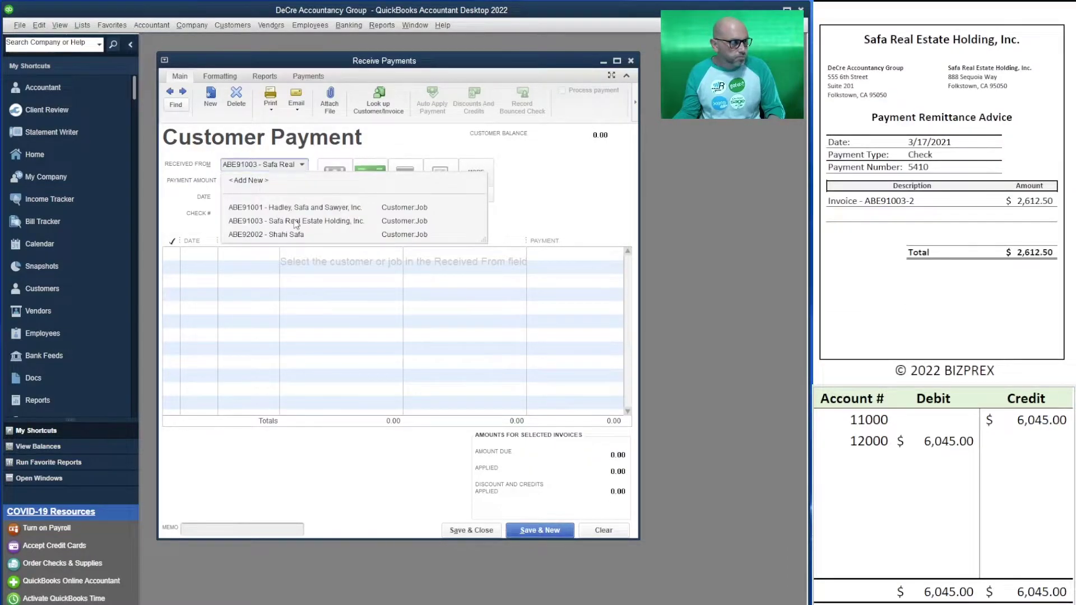
click(299, 197)
key(Tab)
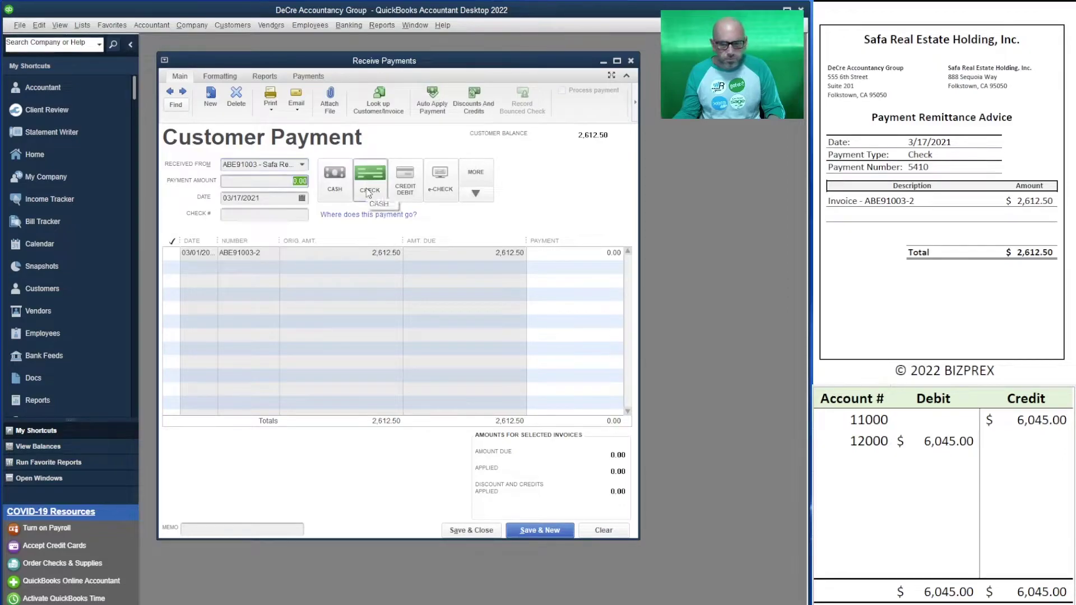
Step: Enter a payment amount of 2,612.50 by check, number 5410, for the Safa Real Estate Holding payment
text(2612.50)
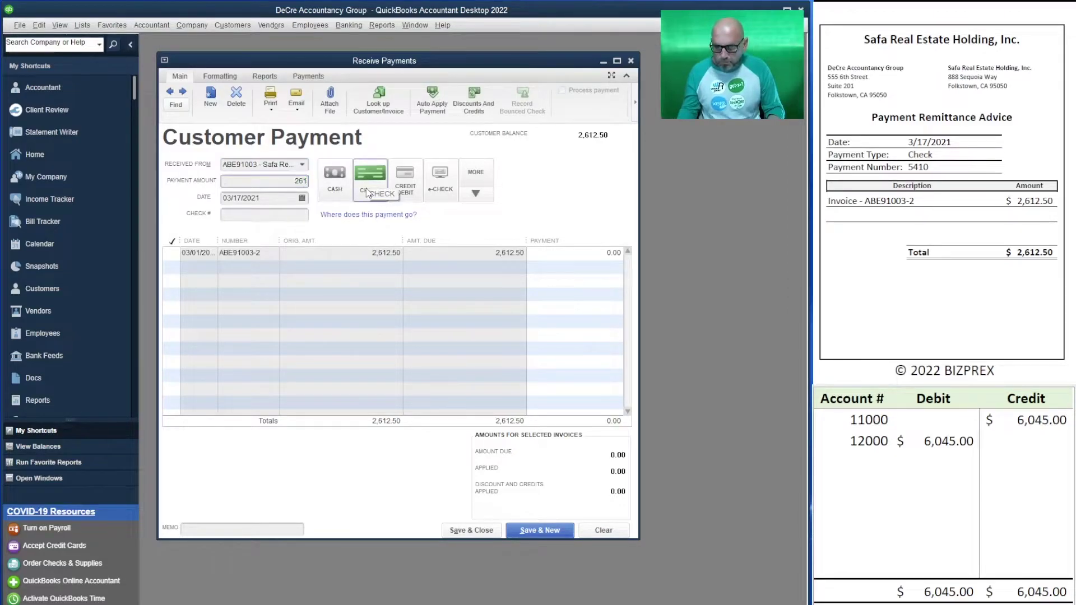
key(Tab)
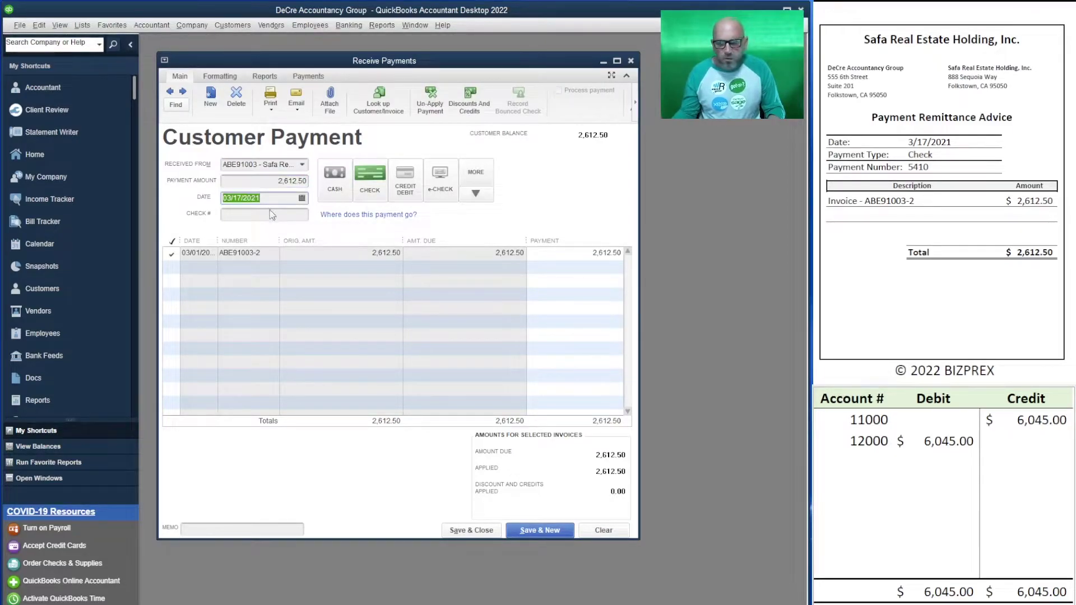
click(269, 214)
text(5410)
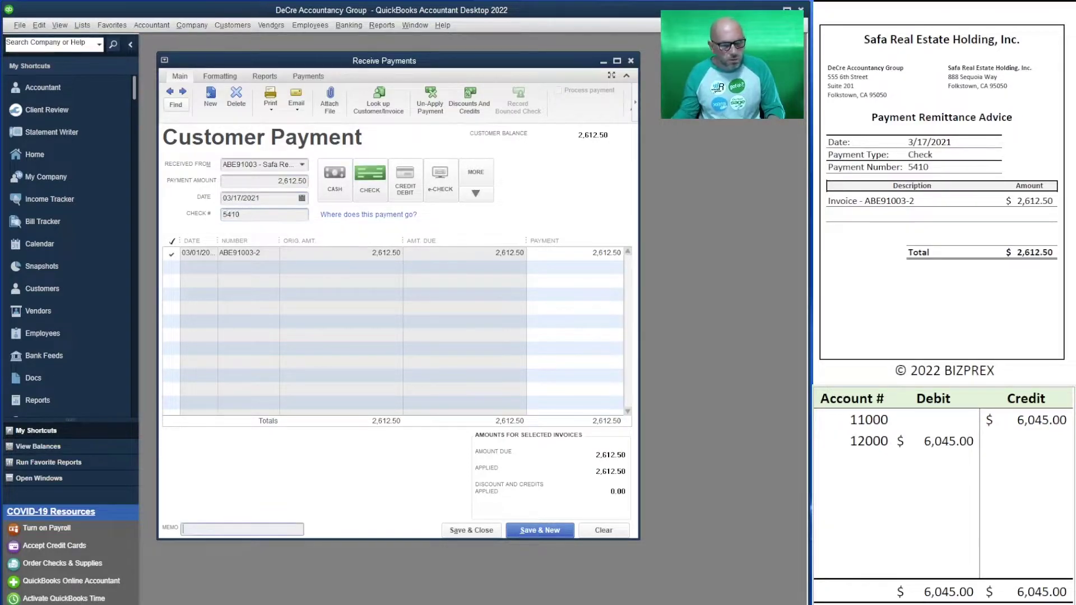
Step: Change the worksheet's account 12000 debit and account 11000 credit to 2,612.50 each
click(951, 441)
text(2612.50)
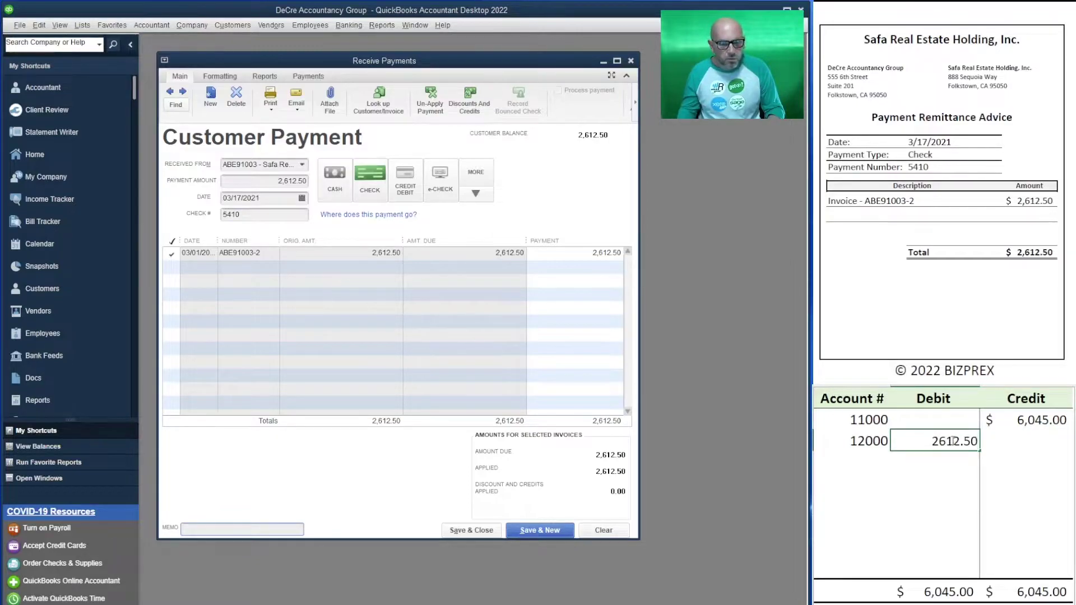
key(Up)
key(Right)
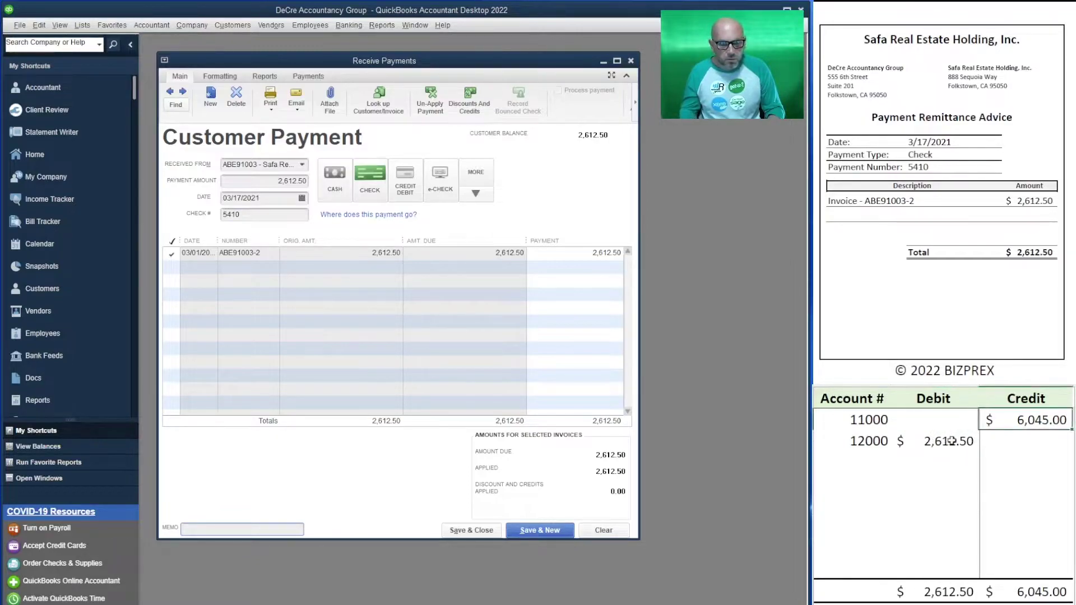
text(2,612.50)
key(Return)
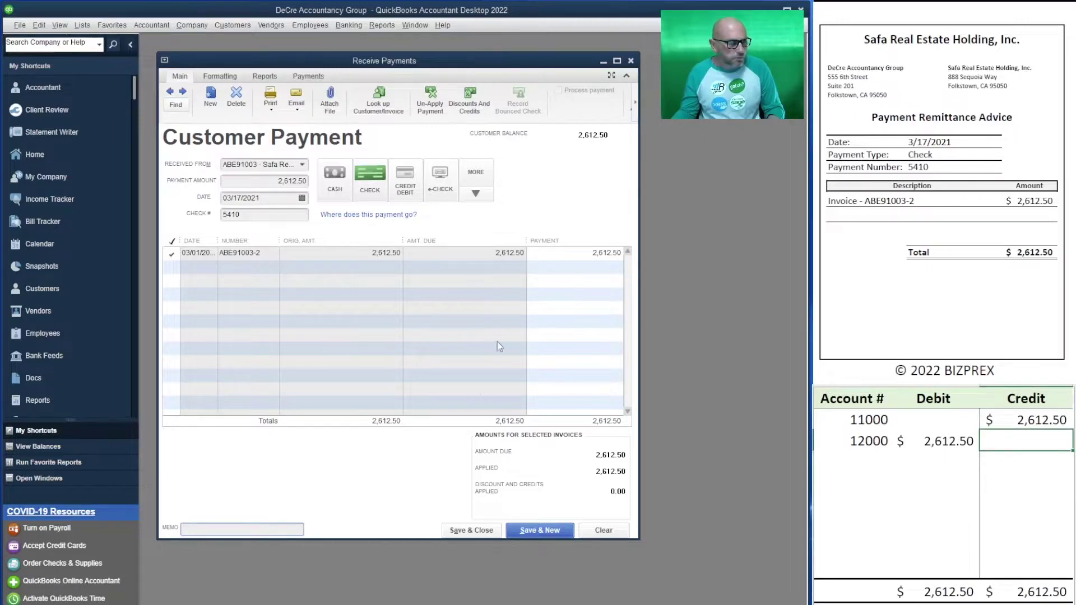
Step: Save the Safa Real Estate Holding payment and start a new one received from Structure Services, LLC
click(549, 531)
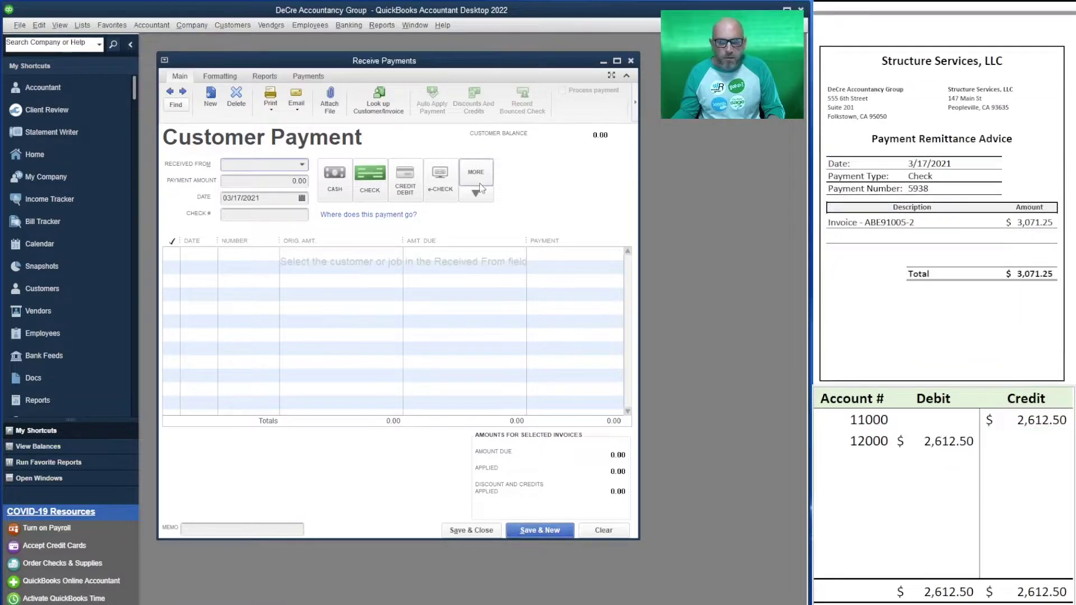
text(str)
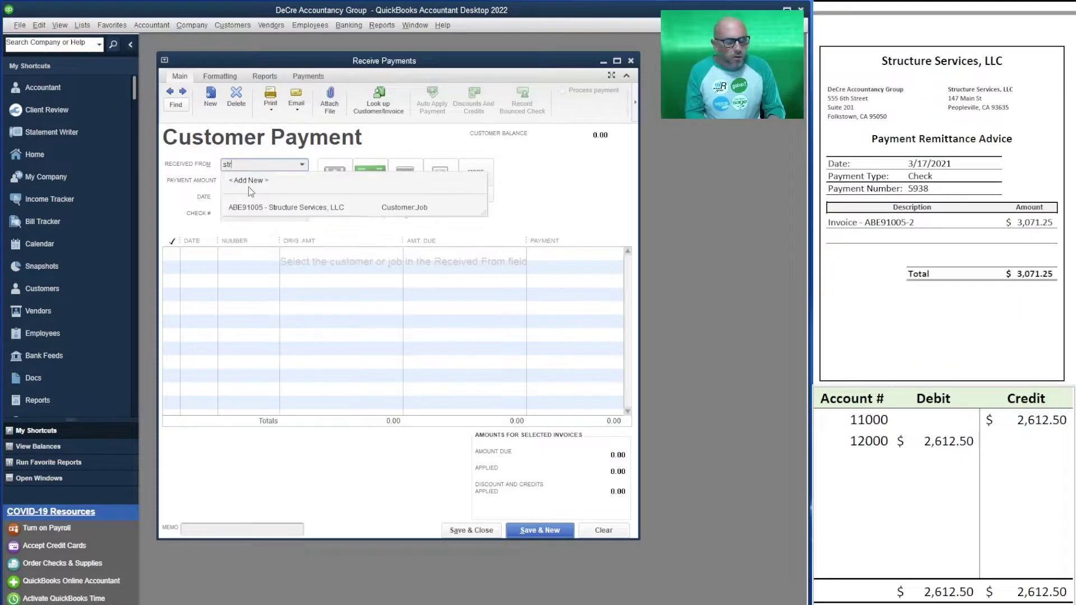
key(Down)
key(Tab)
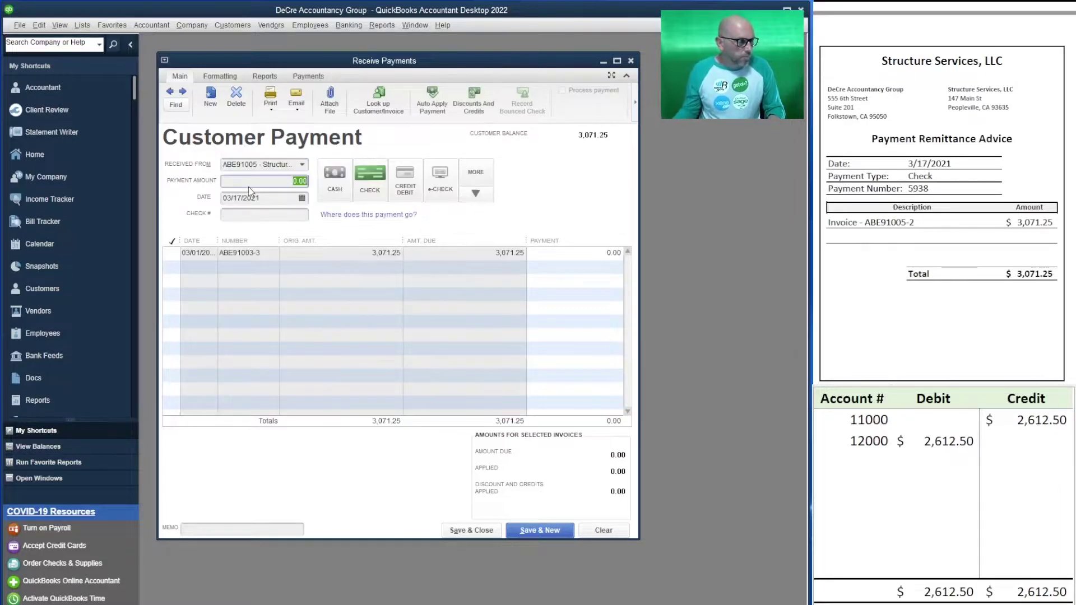
Step: Enter a payment amount of 3,071.25 for the Structure Services check payment
text(3074)
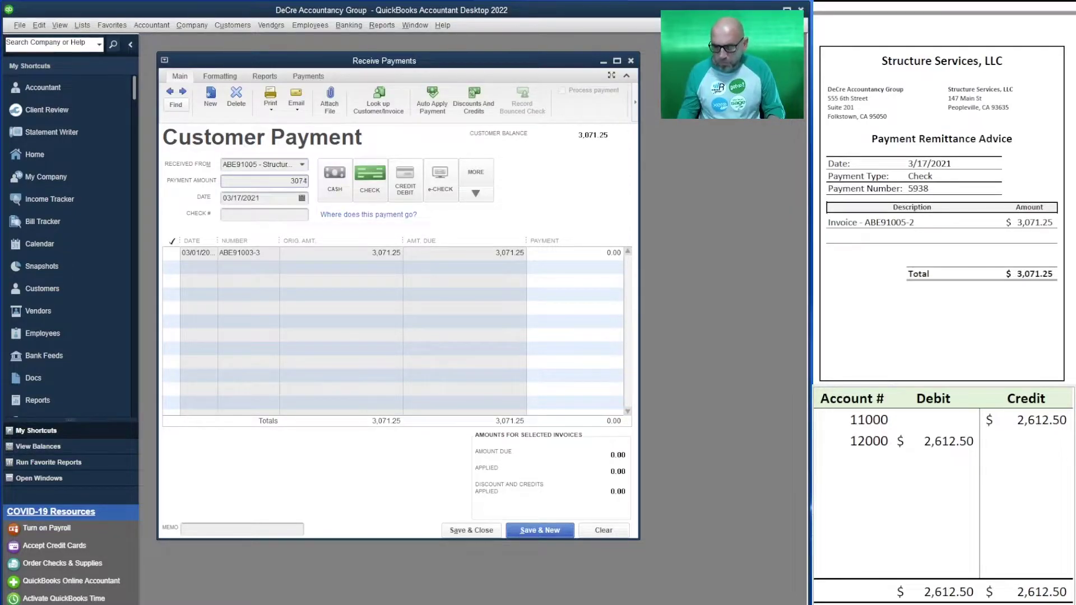
text(.25)
key(Tab)
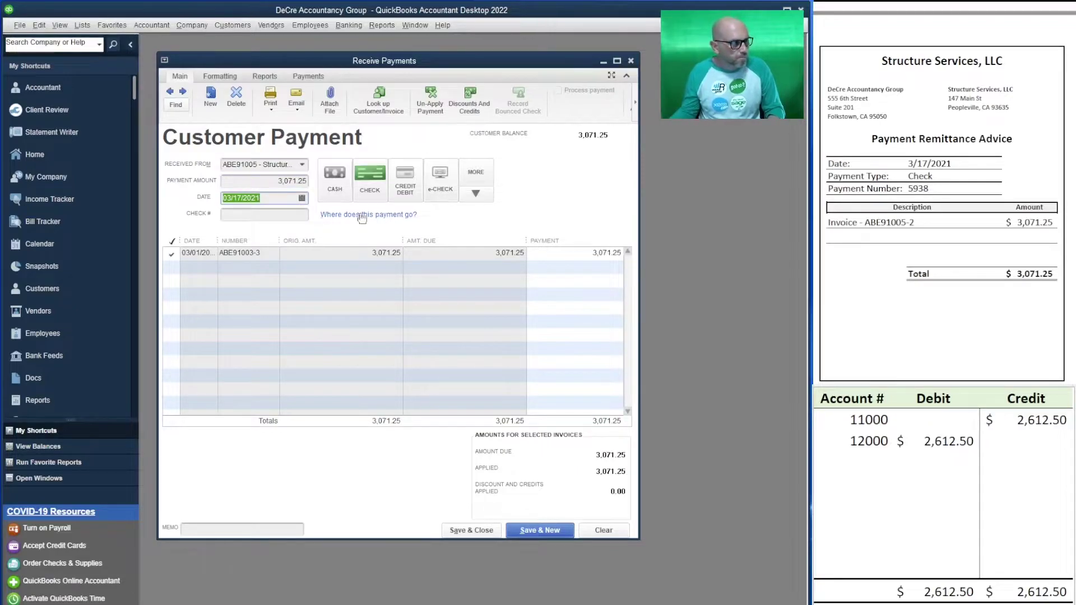
Step: Change the worksheet's account 12000 debit and account 11000 credit to 3,071.25 each
click(946, 441)
text(3,071.25)
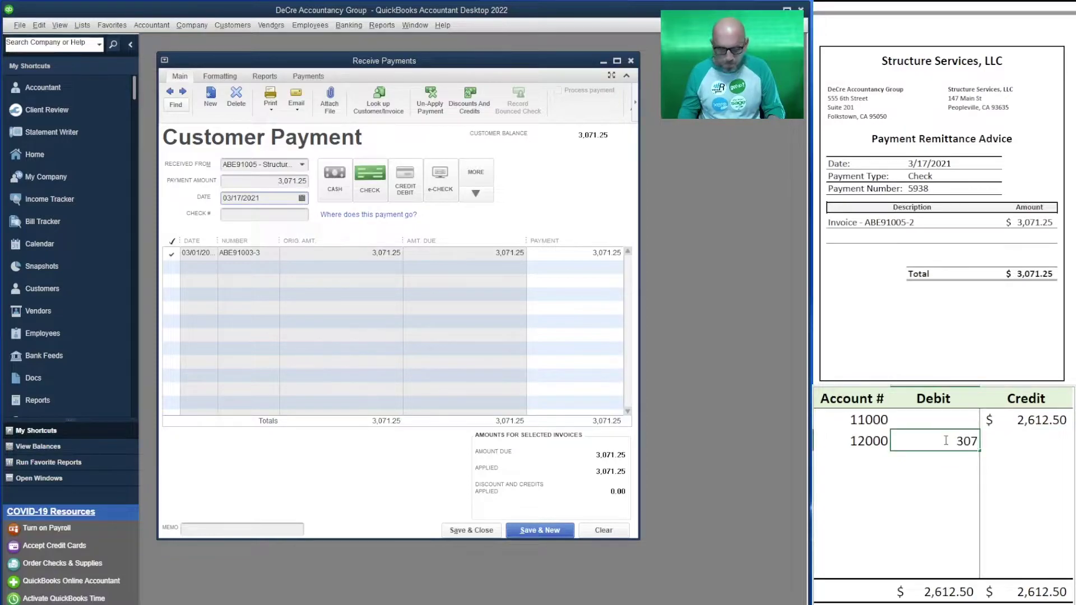
key(Up)
key(Right)
text(3,071.)
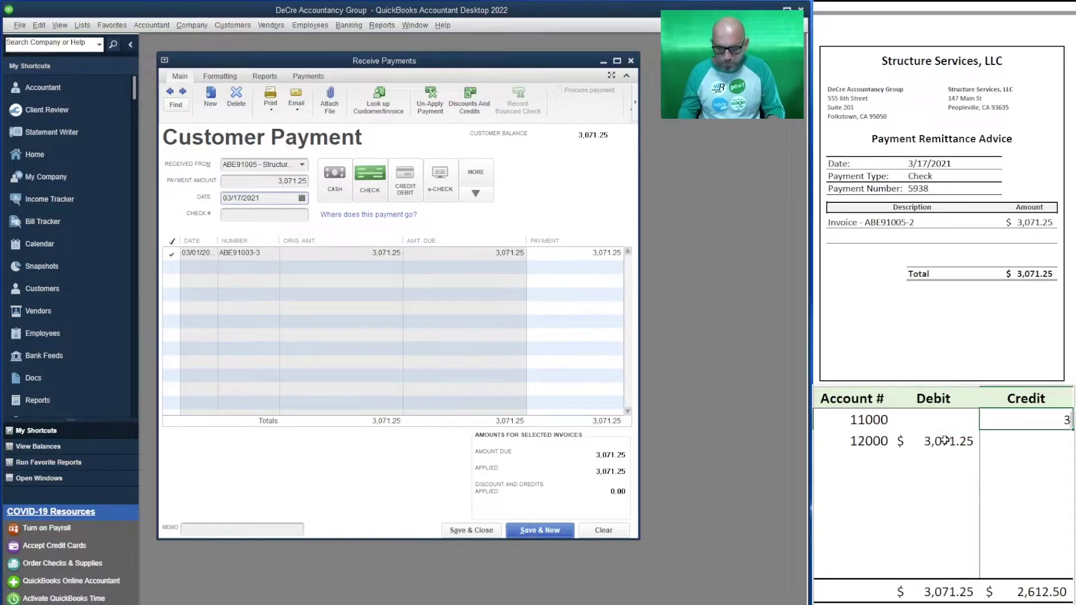
text(25)
key(Return)
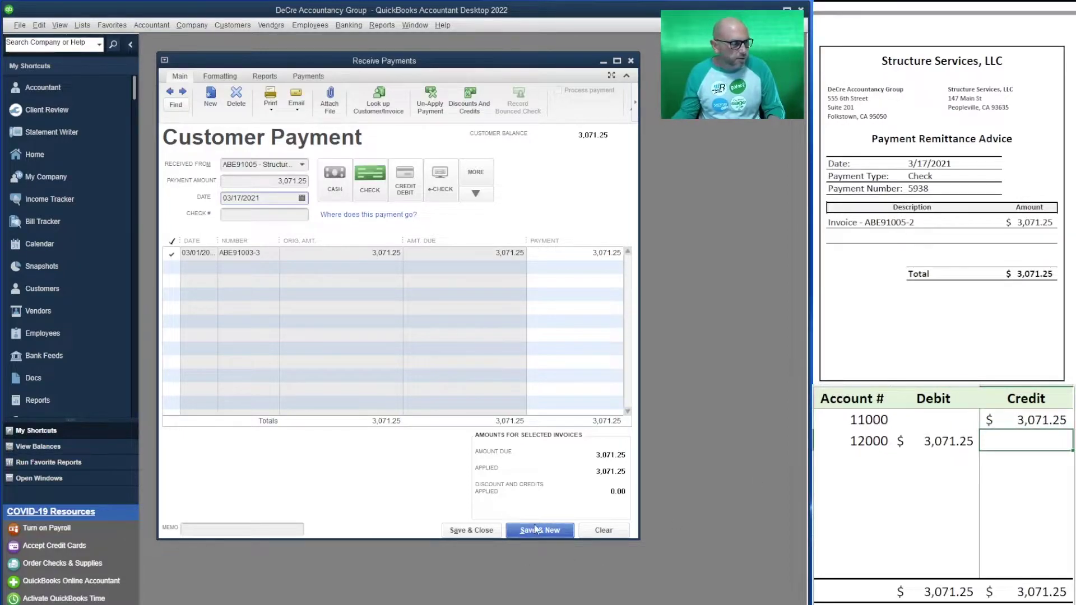
Step: Save the Structure Services payment and start a new one received from Drones Arial Vista, LLC
click(540, 530)
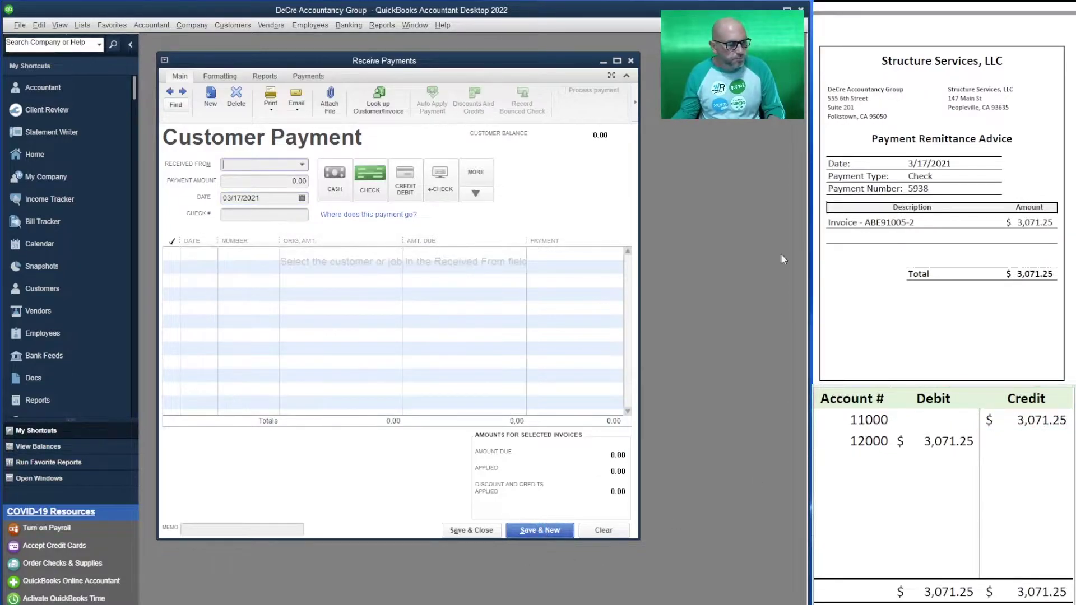
scroll(942, 225, down, 2)
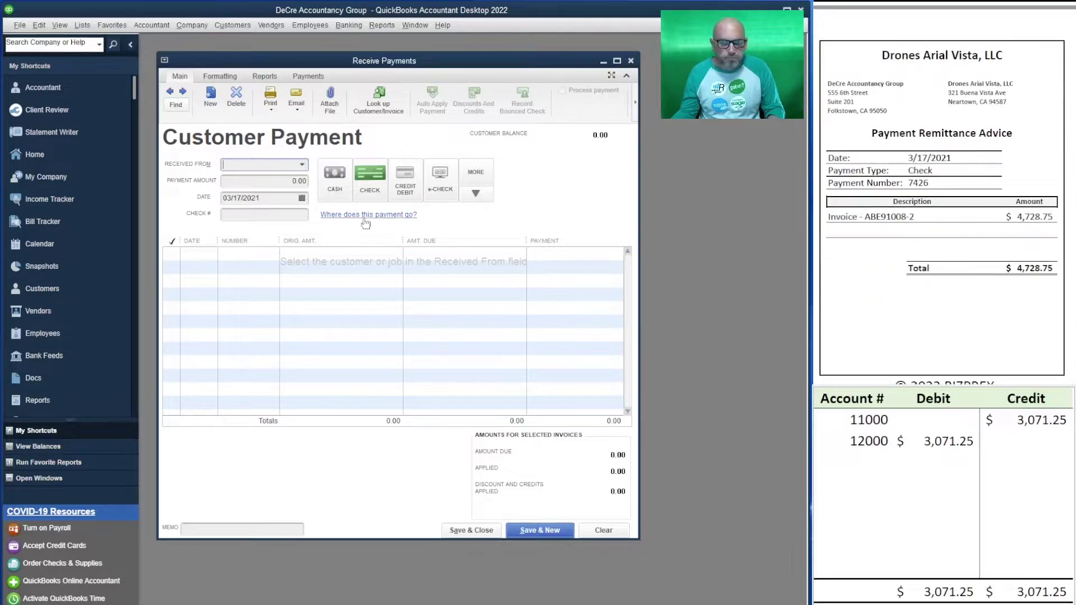
text(dr)
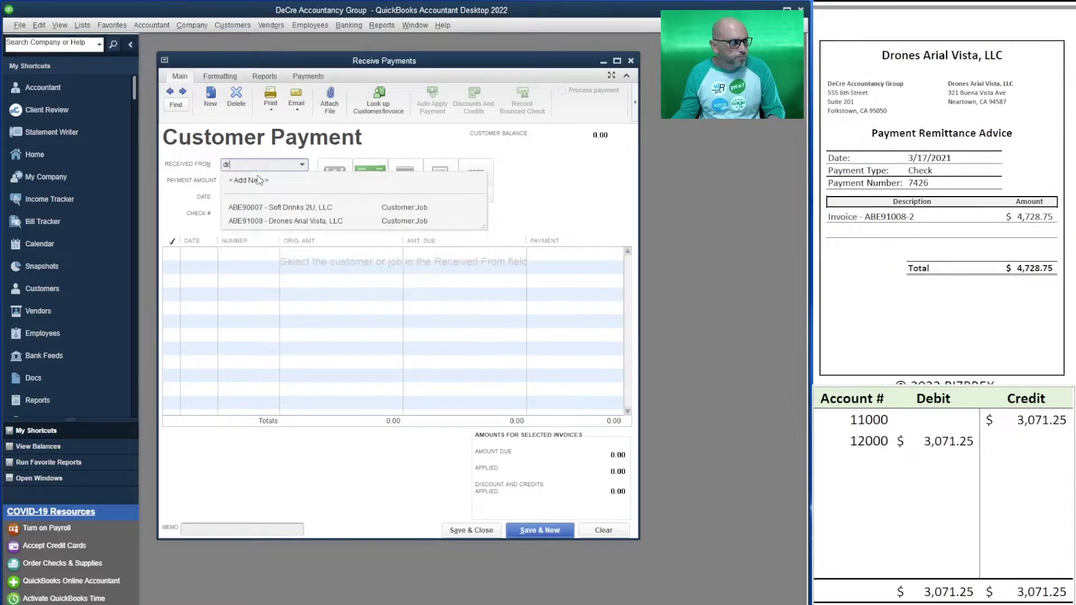
click(293, 221)
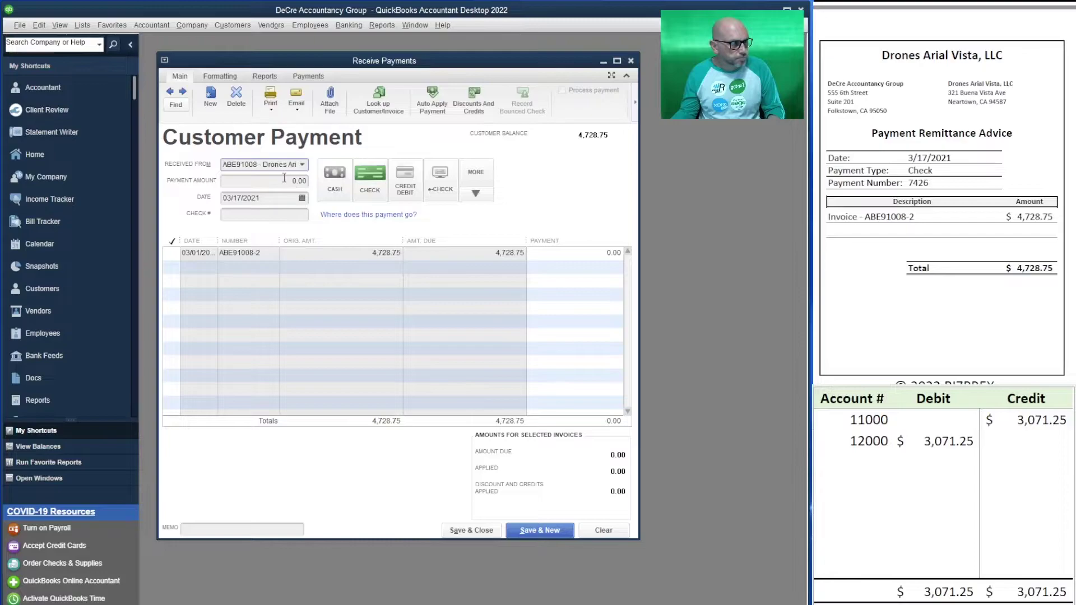
Step: Enter a payment amount of 4,728.75 by check, number 7426, for the Drones Arial Vista payment
click(282, 181)
text(4,728.75)
key(Tab)
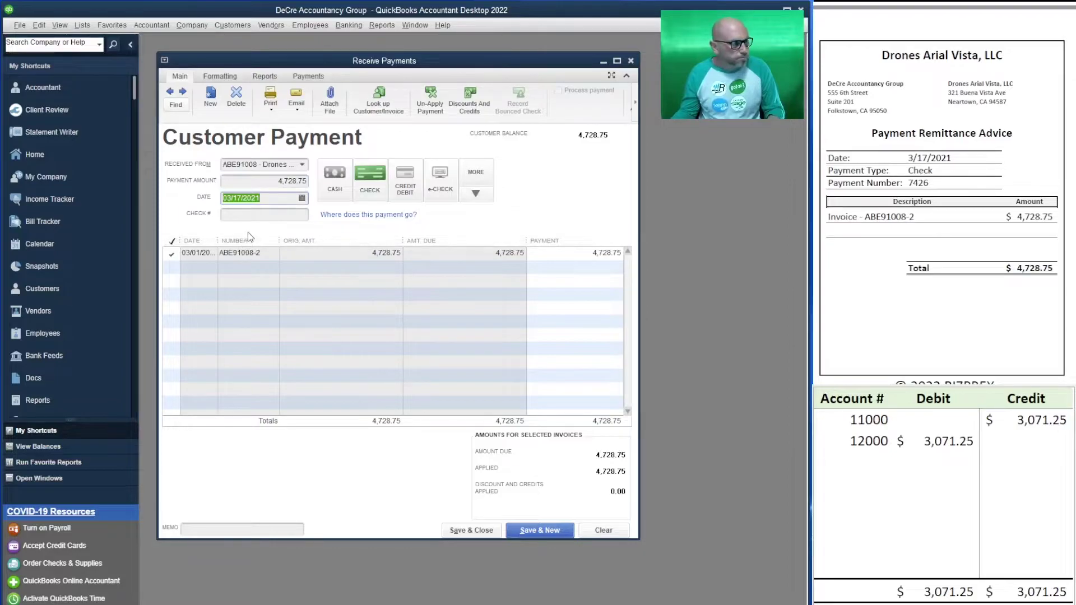
click(260, 214)
text(7426)
key(Tab)
Step: Change the worksheet's account 12000 debit and account 11000 credit to 4,728.75 each, and save the Drones Arial Vista payment with a new blank one opened
click(1026, 440)
click(957, 440)
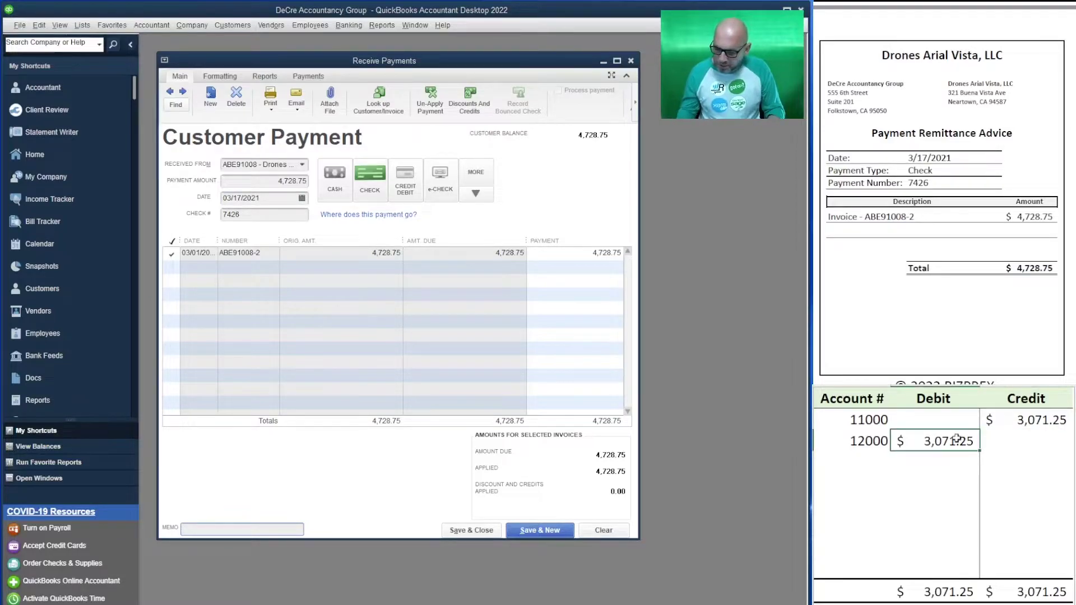
text(4,728.75)
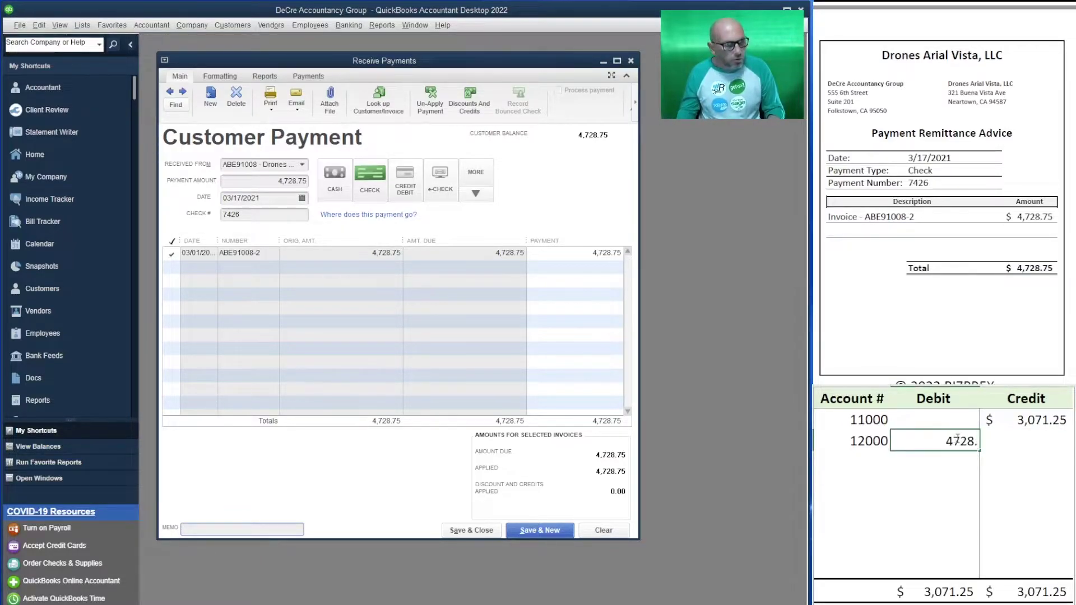
key(Tab)
key(Up)
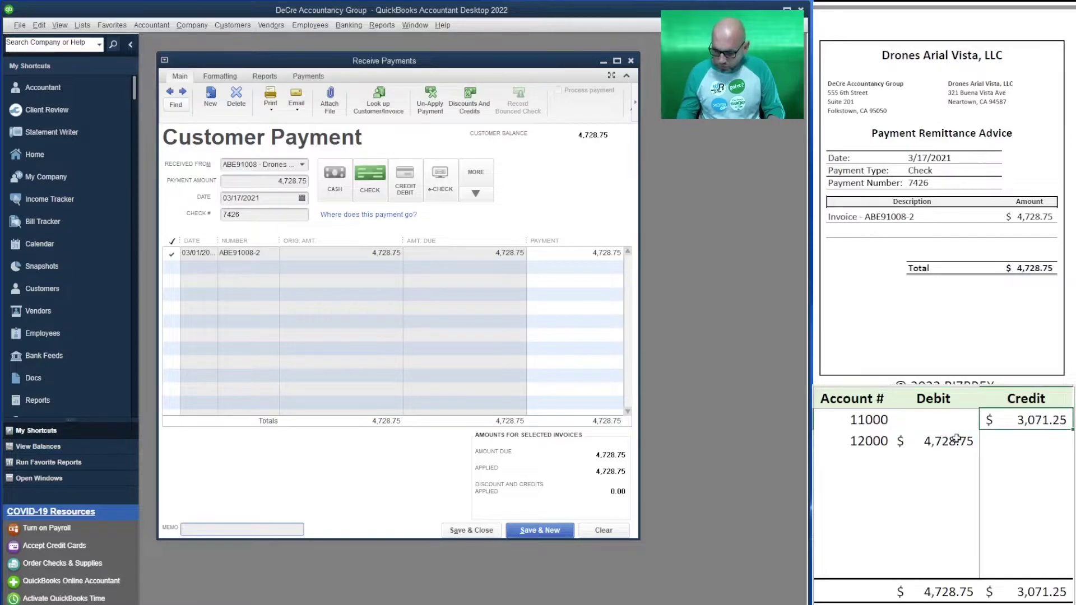
text(4,)
text(728.75)
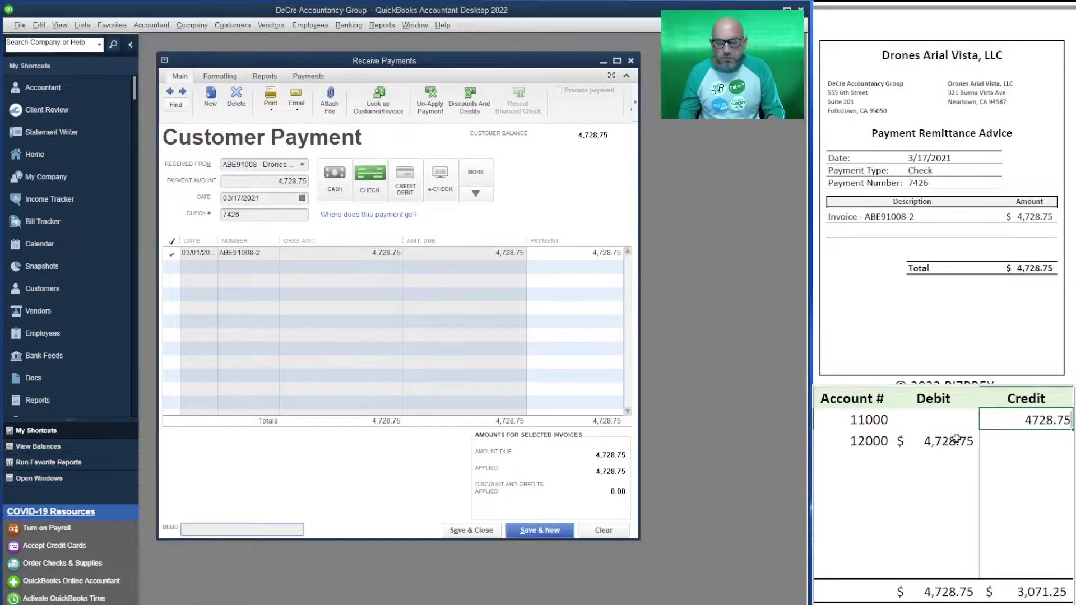
key(Return)
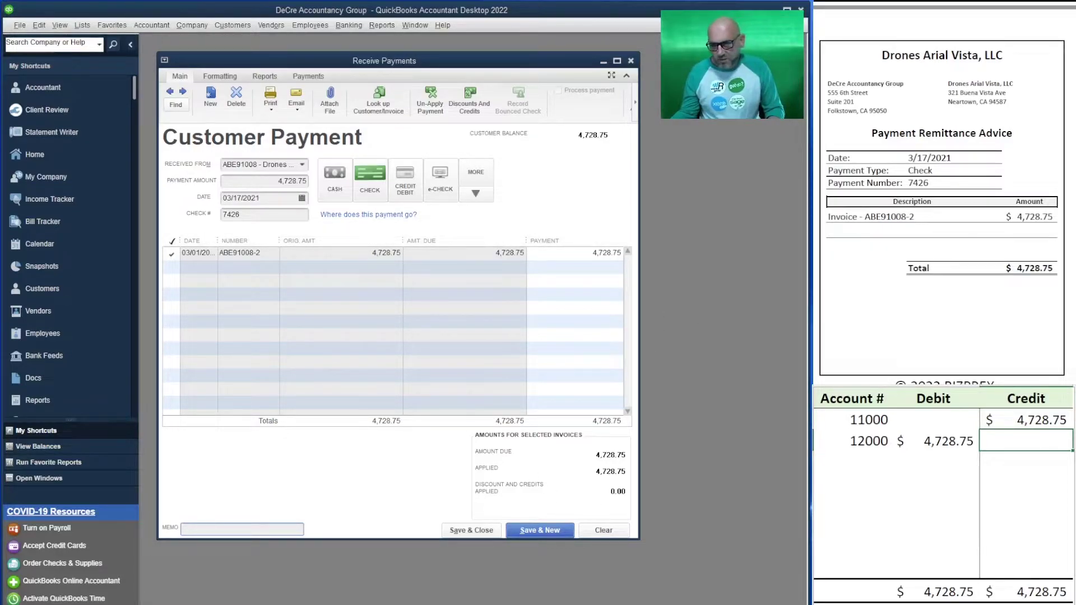
click(542, 530)
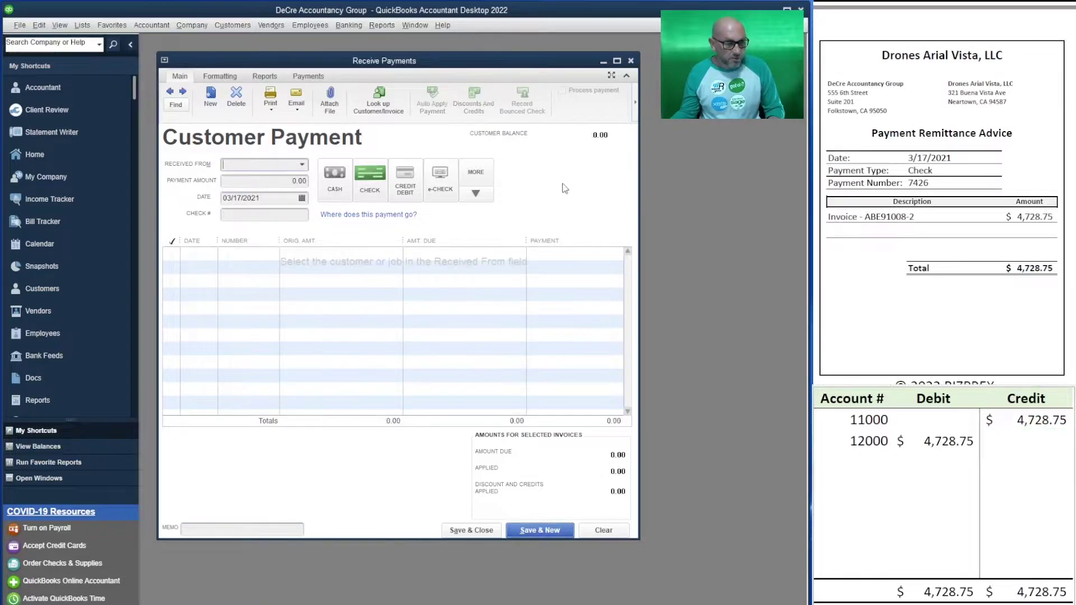
Step: Enter a check payment of 1,900.00 received from Small Town Childcare, with check number 8818
scroll(944, 213, down, 5)
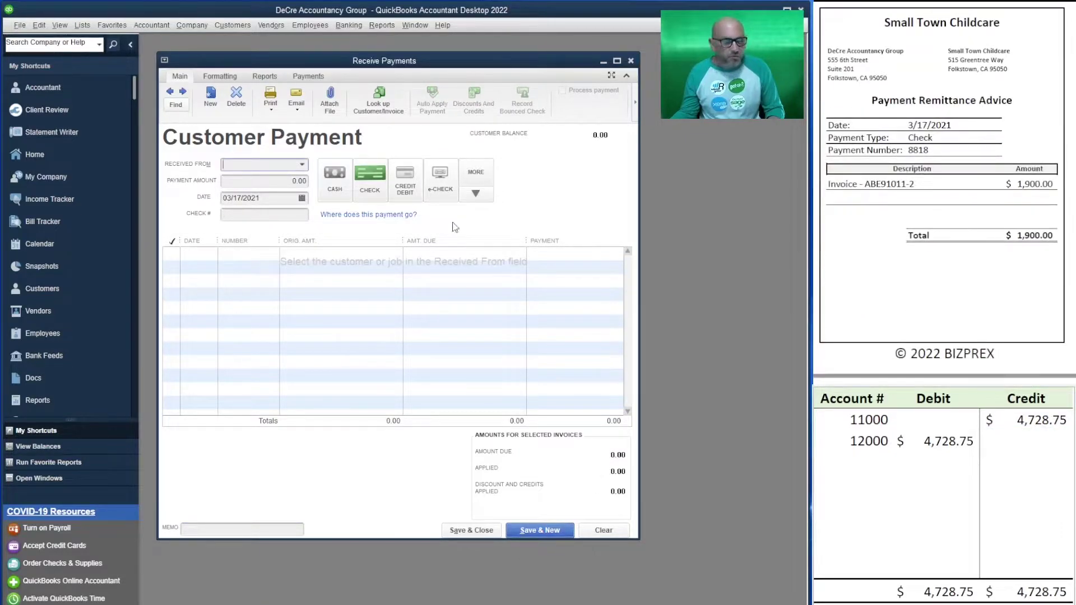
text(sma)
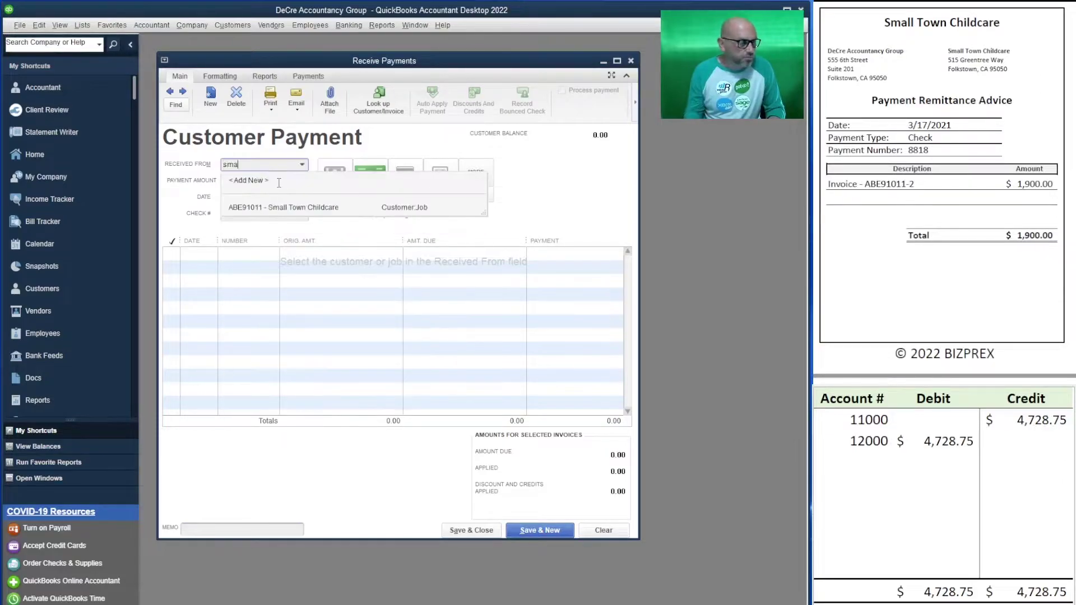
click(295, 208)
key(Tab)
text(1,900)
key(Tab)
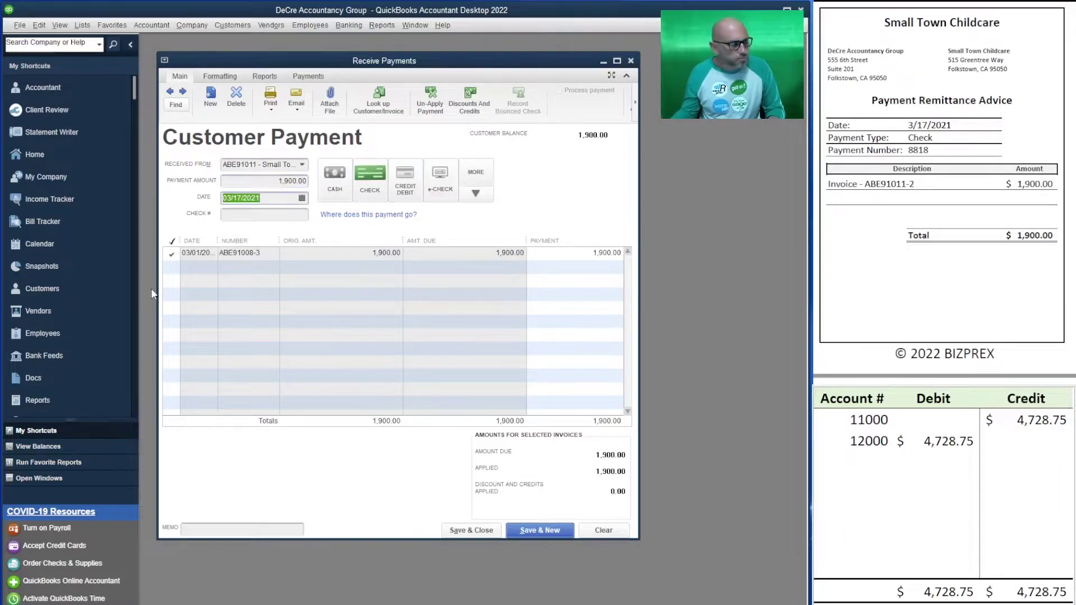
click(272, 215)
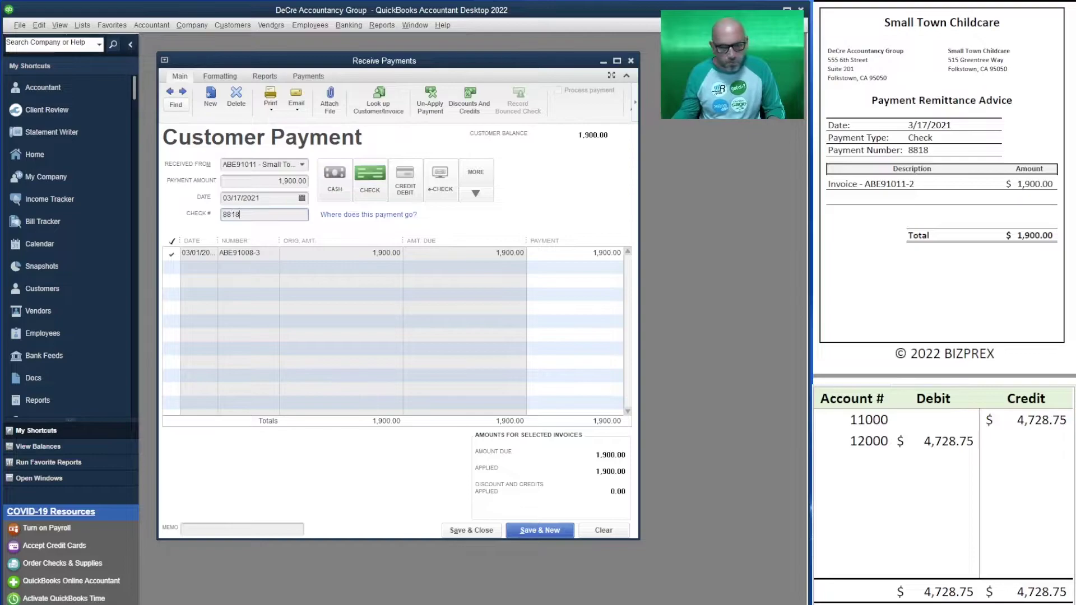
Step: Change the worksheet's account 12000 debit and account 11000 credit to 1,900 each, and save the Small Town Childcare payment, opening a new one
click(897, 441)
text(1900)
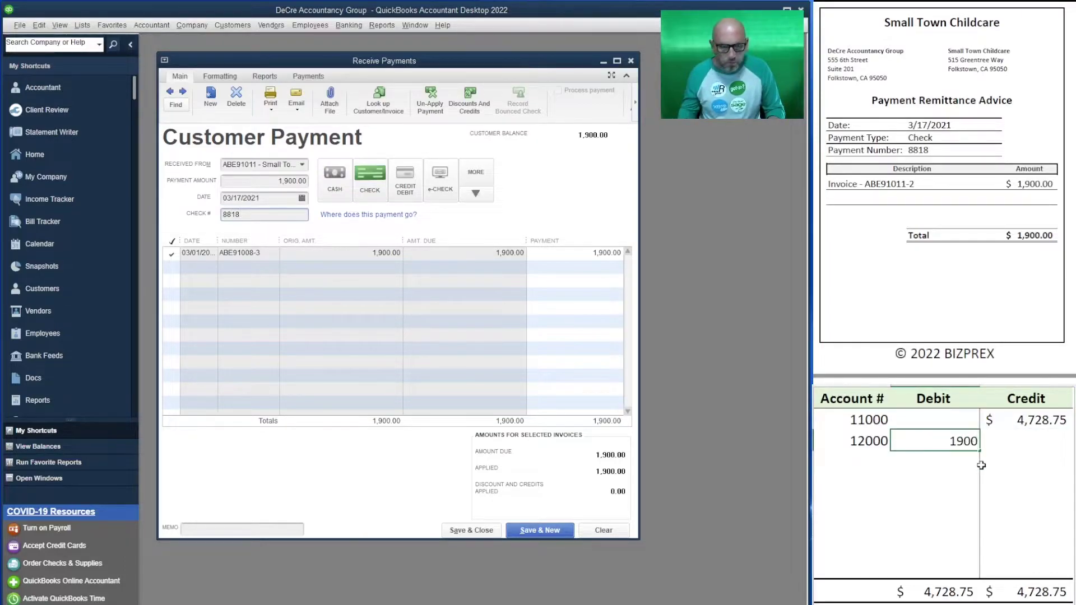
key(Tab)
key(Up)
text(1900)
key(Return)
click(536, 529)
Step: Enter a check payment of 4,922.50 received from Bike Connection, with check number 1789
scroll(942, 185, down, 5)
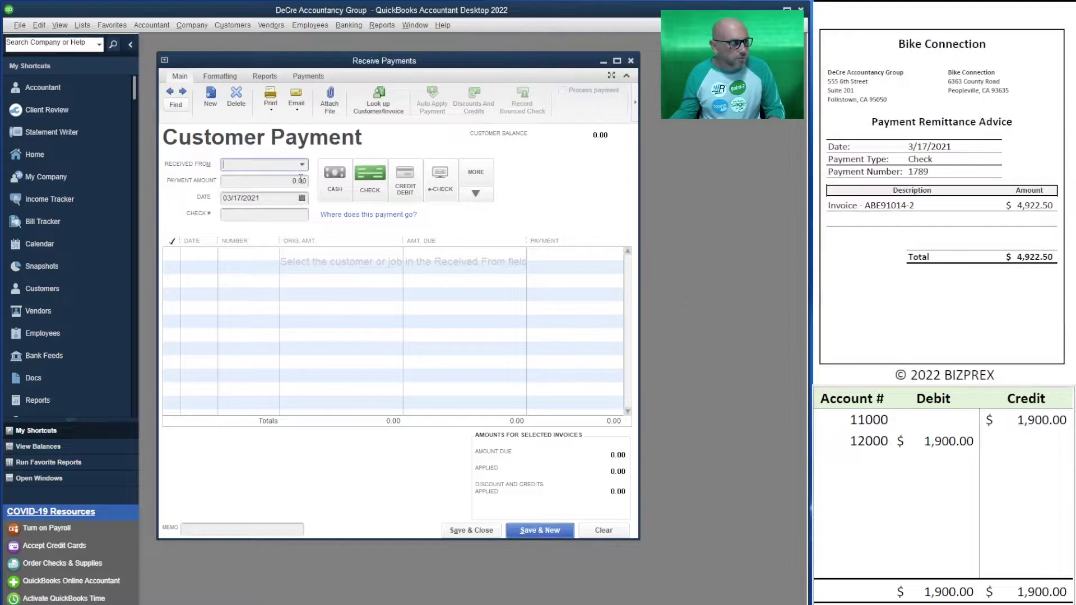
text(bik)
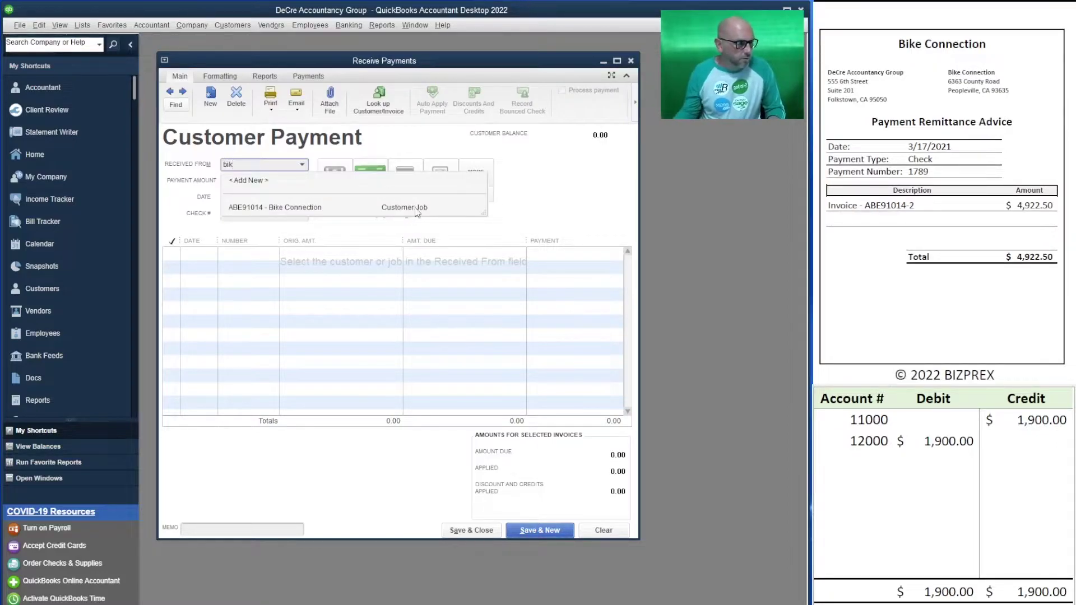
click(322, 207)
key(Tab)
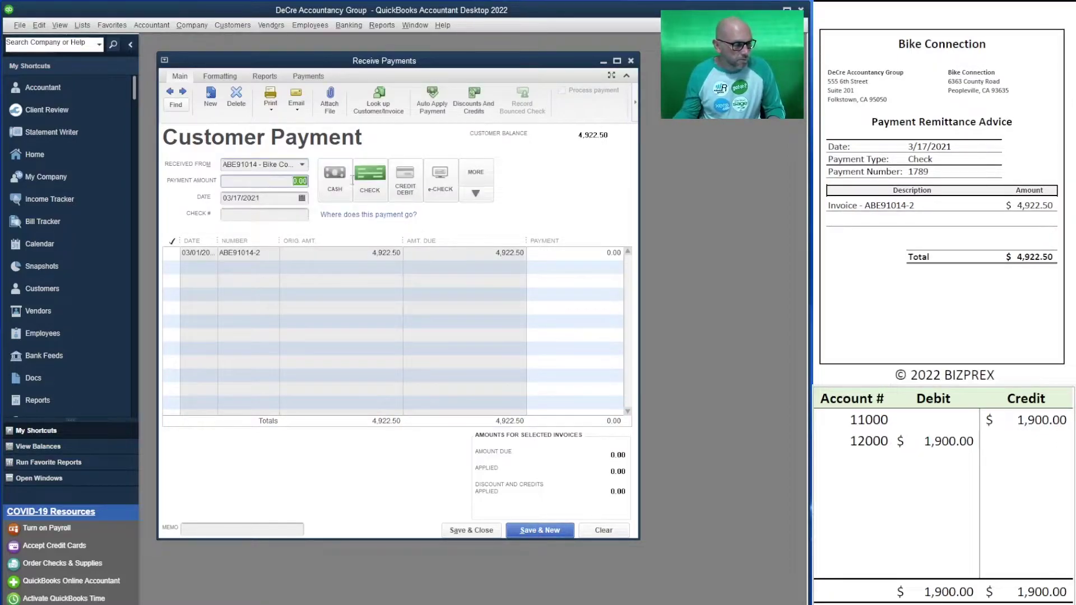
text(4,922.50)
key(Tab)
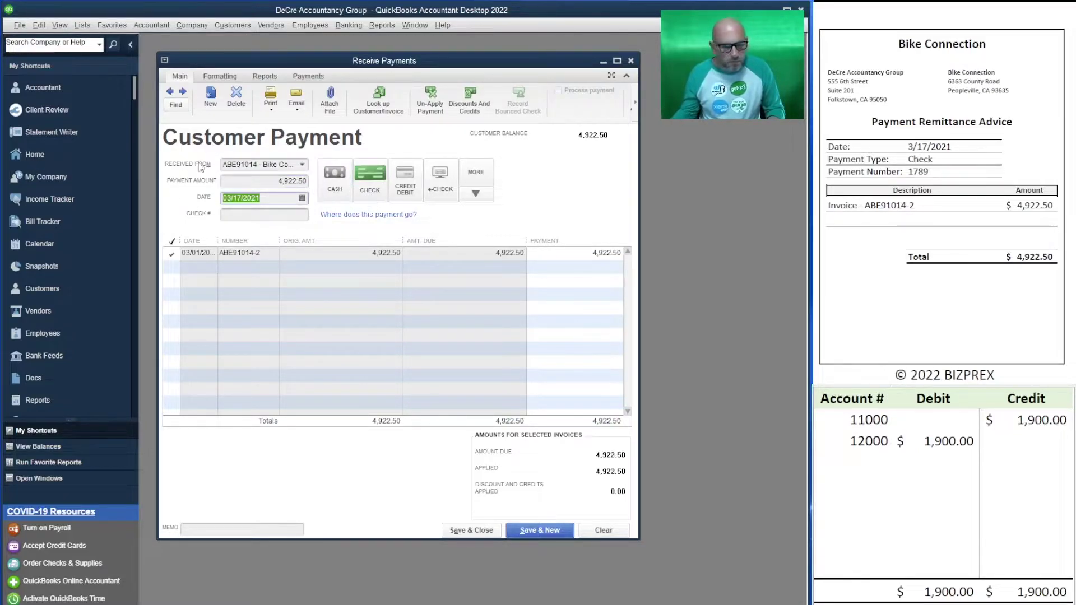
click(264, 213)
text(1789)
key(Tab)
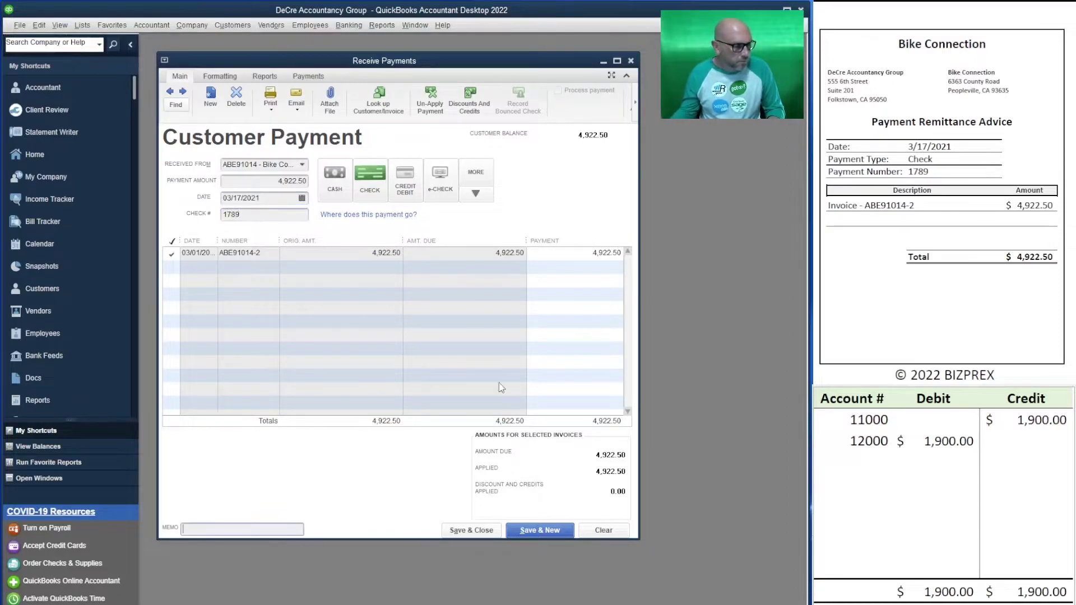
Step: Change the worksheet's account 12000 debit and account 11000 credit to 4,922.50 each, and save the Bike Connection payment, opening a new one
click(935, 441)
text(4,922.5)
key(Up)
key(Right)
text(4922.5)
key(Return)
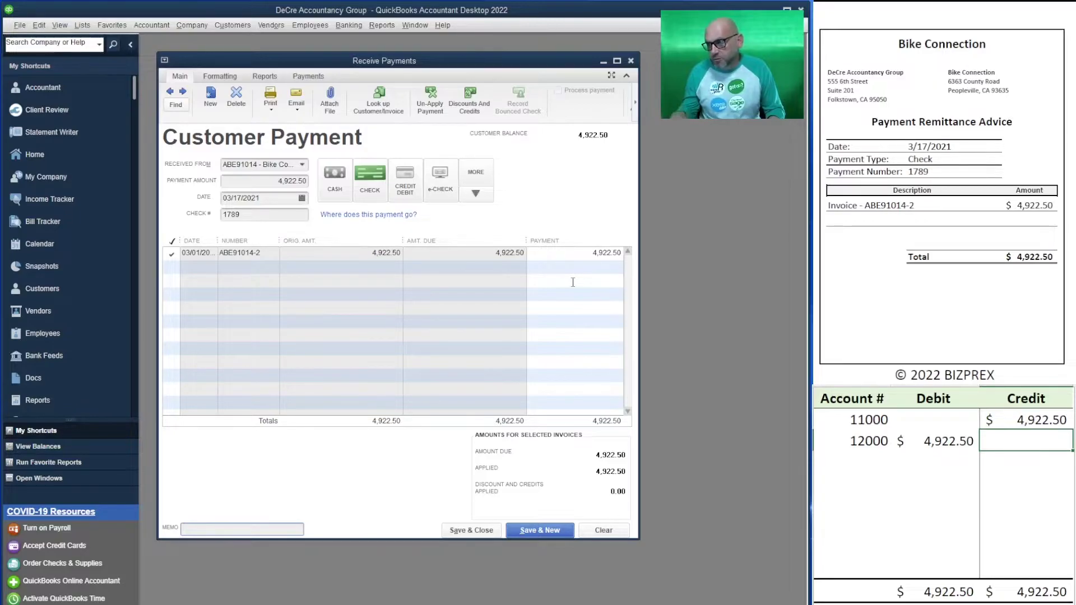
click(544, 531)
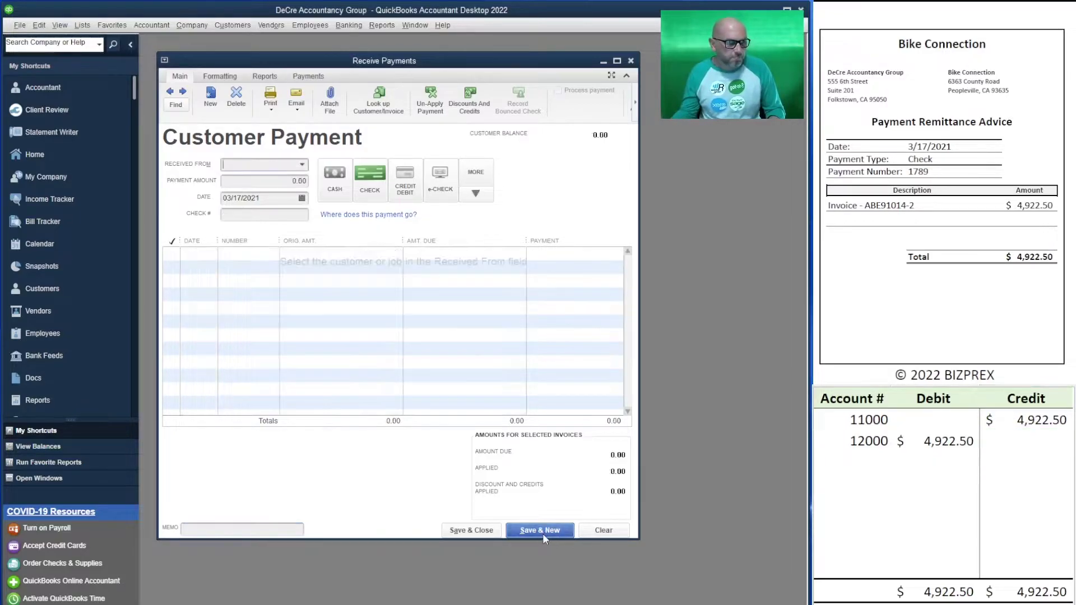
Step: Enter a payment of 1,560.00 received from Clean Home 4 All, as shown on its remittance advice
scroll(941, 224, down, 5)
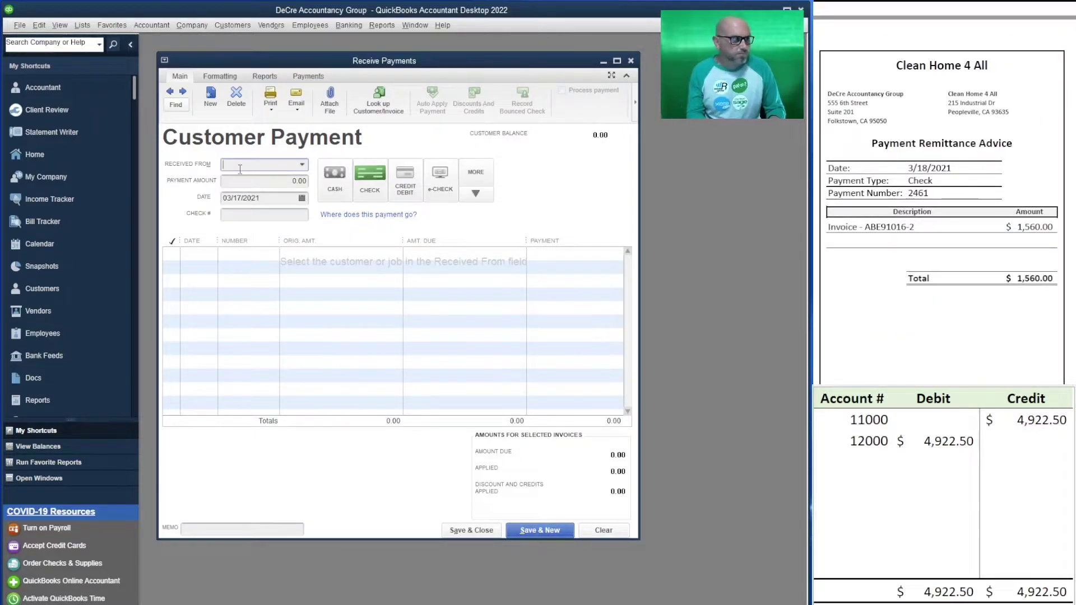
text(clean)
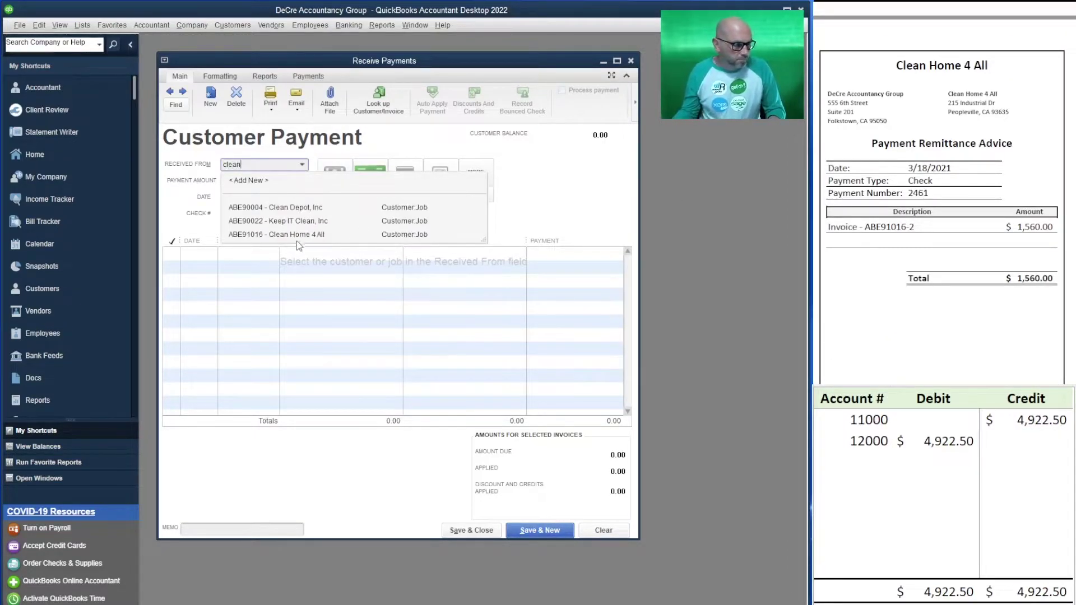
click(301, 235)
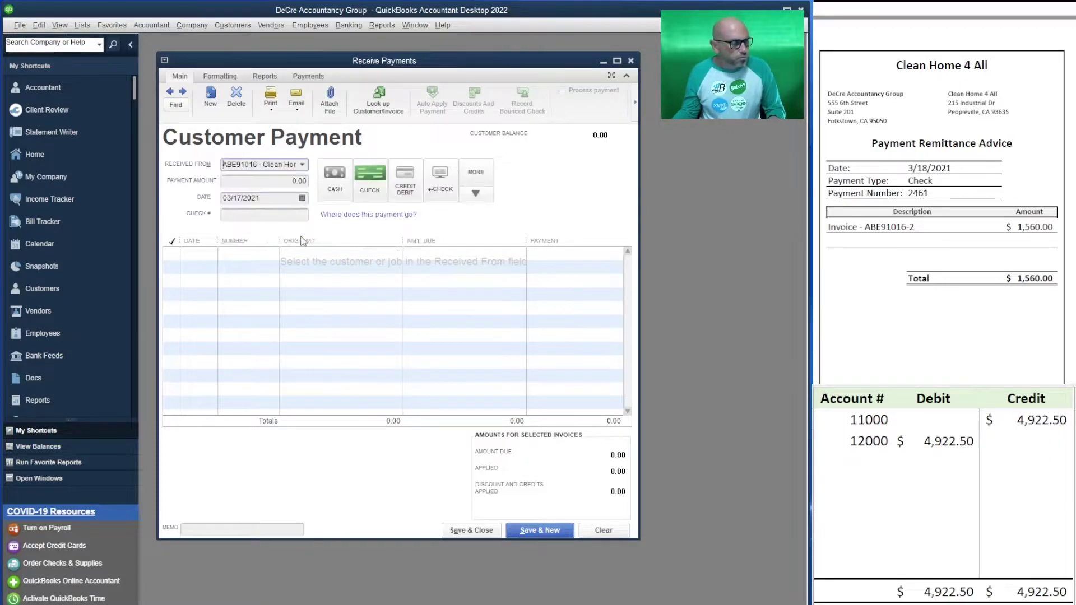
key(Tab)
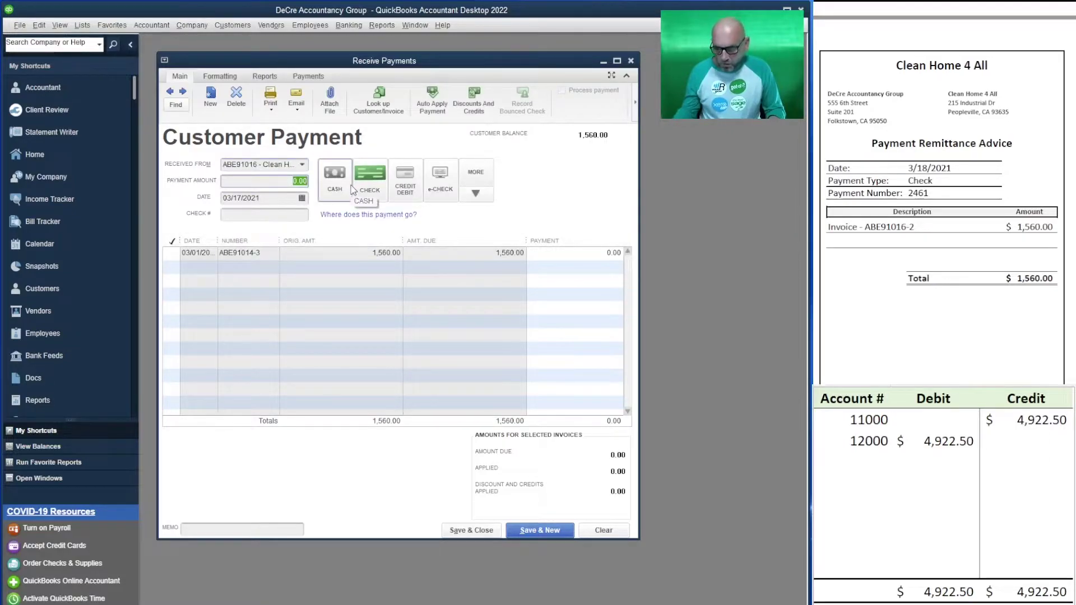
text(1560)
key(Tab)
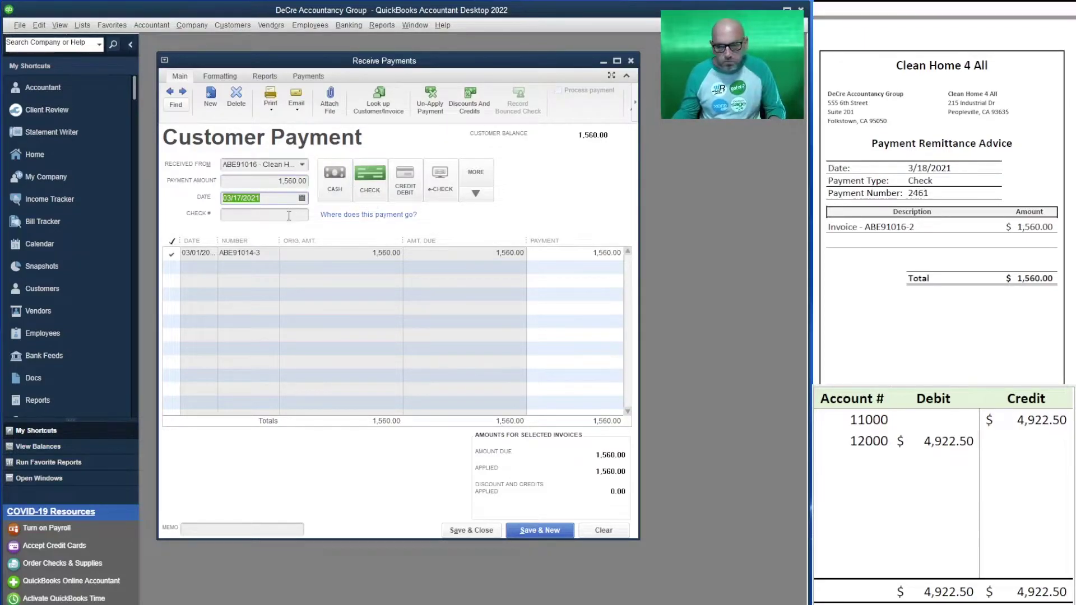
Step: Set the Clean Home 4 All payment's date to 03/18/2021 and its check number to 2461
click(302, 198)
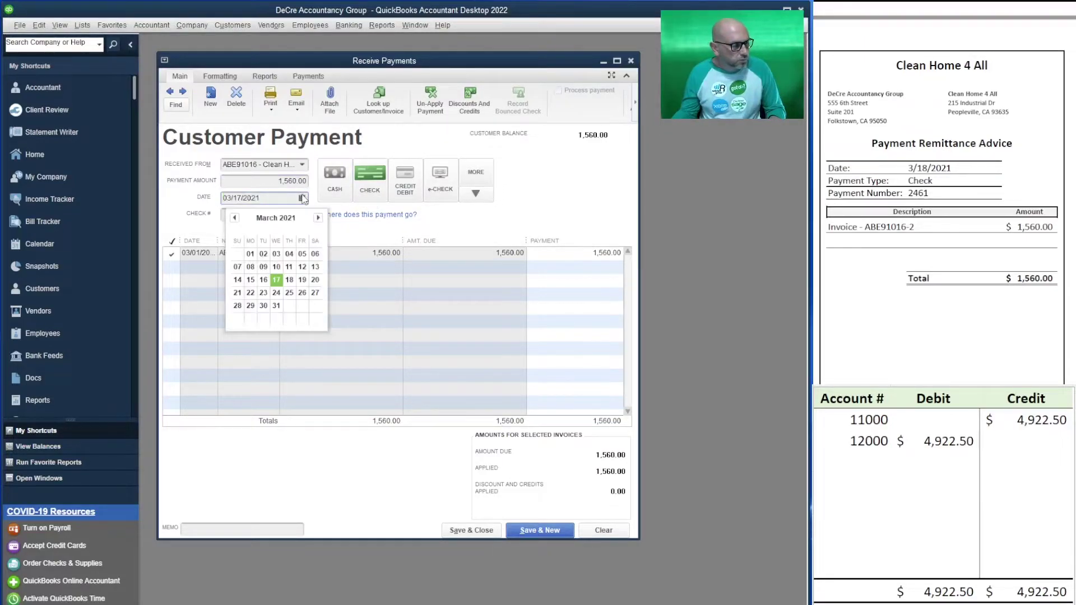
click(292, 283)
key(Tab)
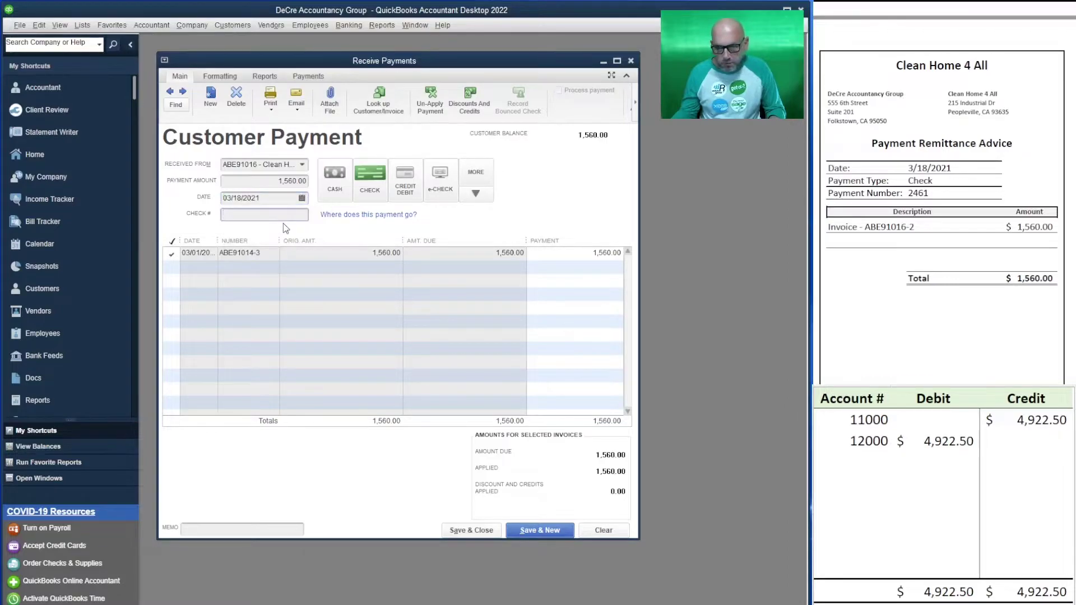
text(2461)
key(Tab)
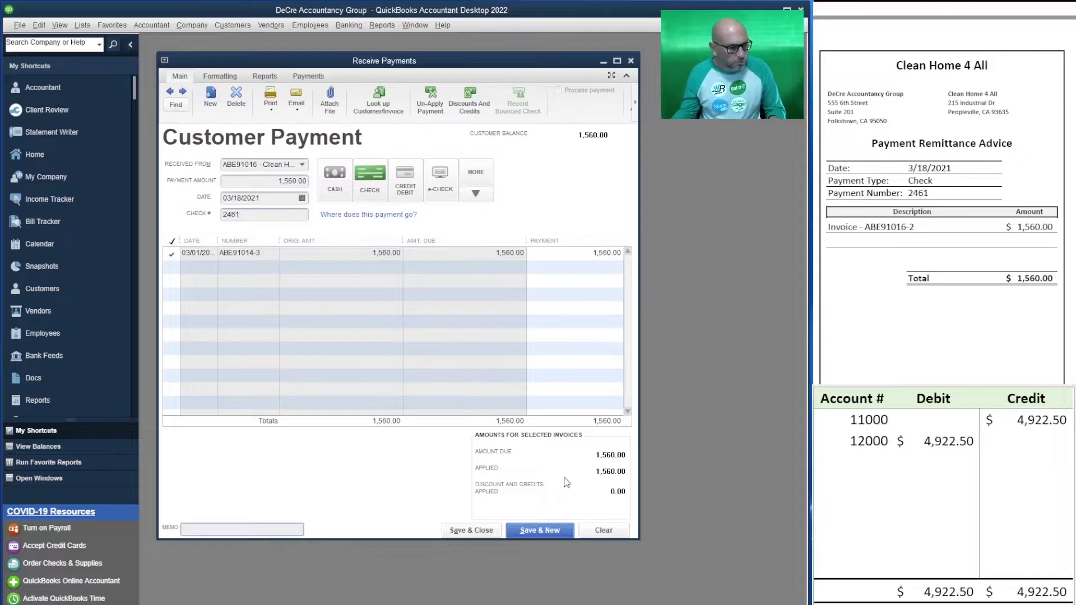
Step: Change the worksheet's account 12000 debit and account 11000 credit to 1,560 each, and save the Clean Home 4 All payment, opening a new one
click(1025, 443)
click(960, 448)
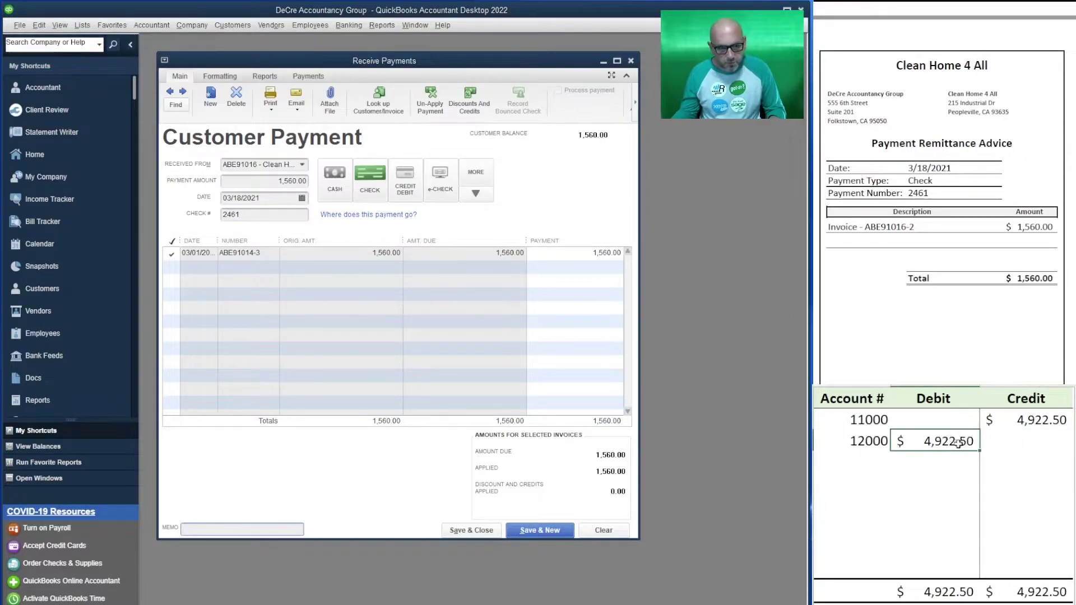
text(1560)
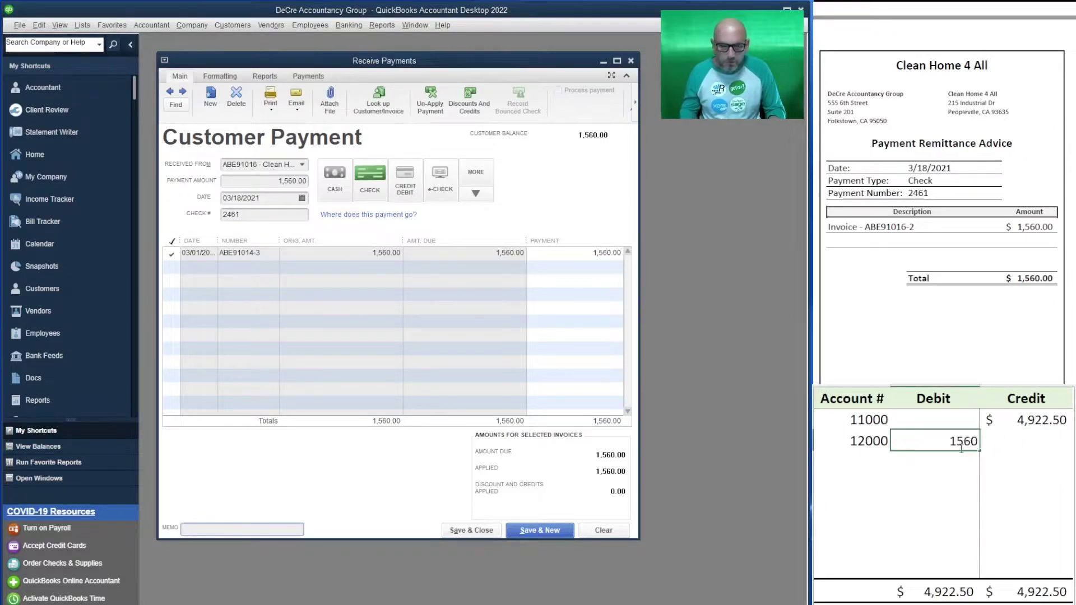
key(Tab)
key(Up)
text(1560)
key(Return)
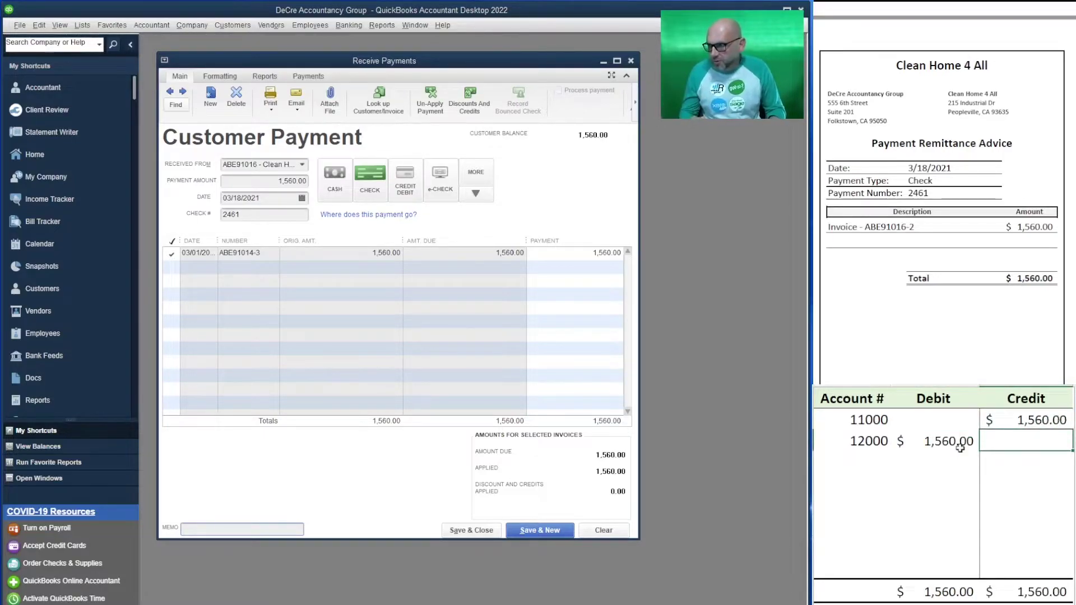
click(541, 530)
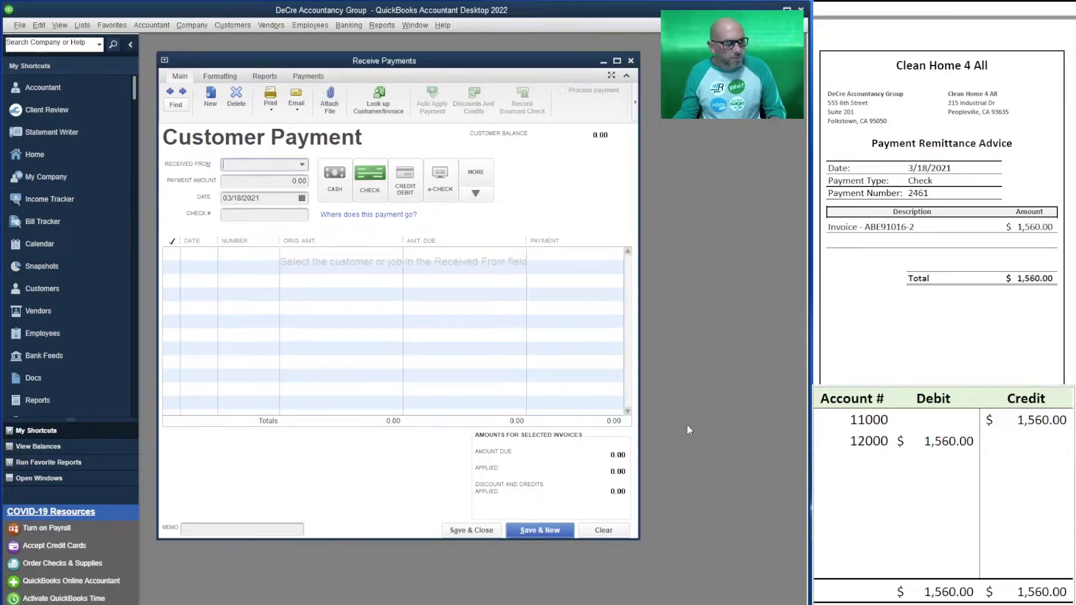
Step: Enter a payment of 665.00 received from Tri County Fence Company, as shown on its remittance advice
scroll(941, 224, down, 3)
scroll(942, 225, down, 3)
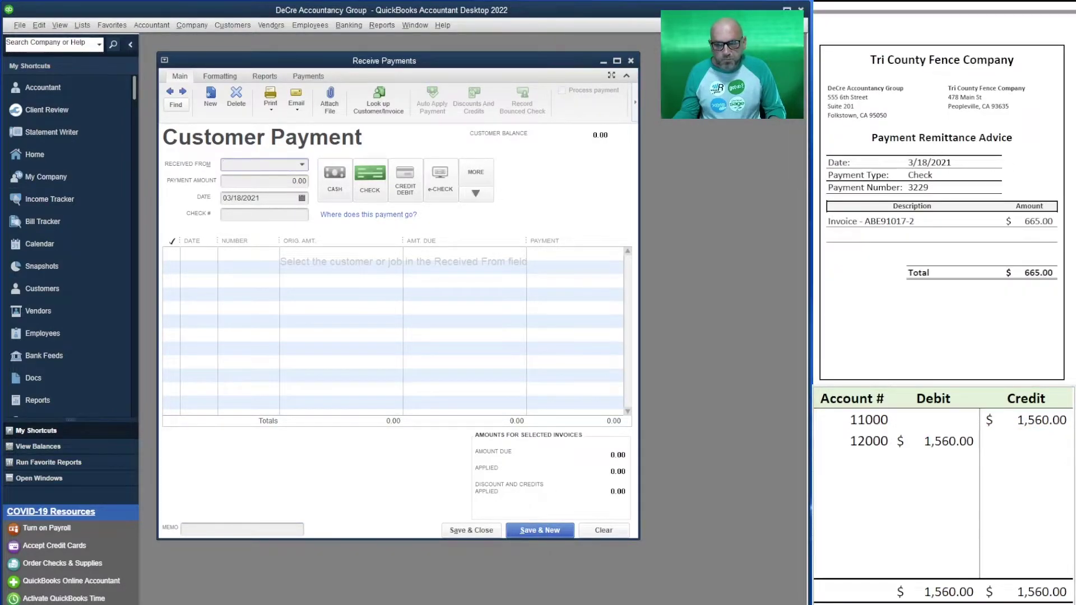
text(tri c)
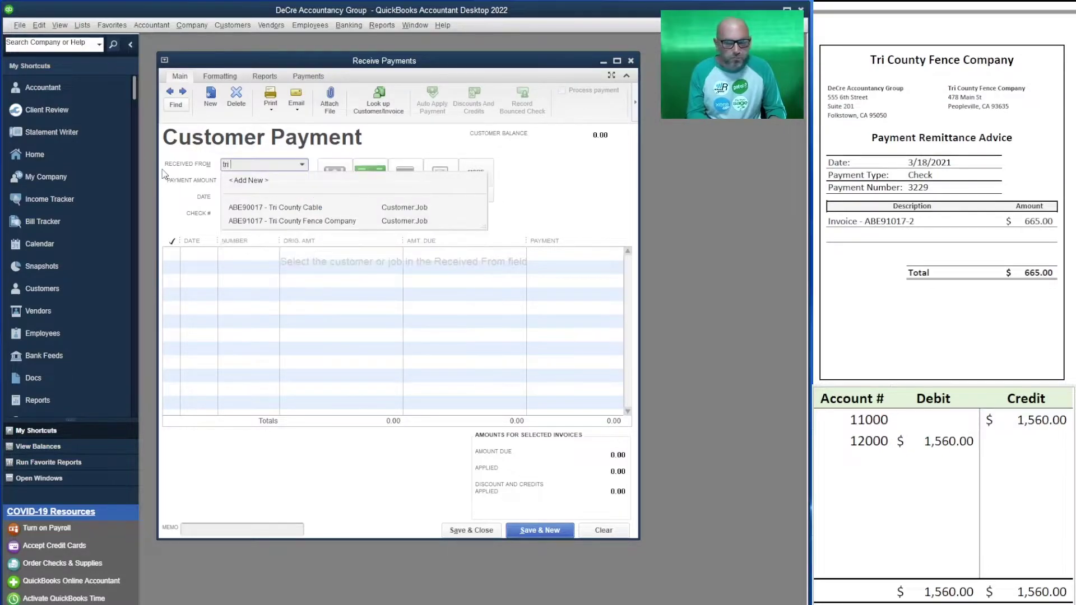
click(317, 221)
click(292, 182)
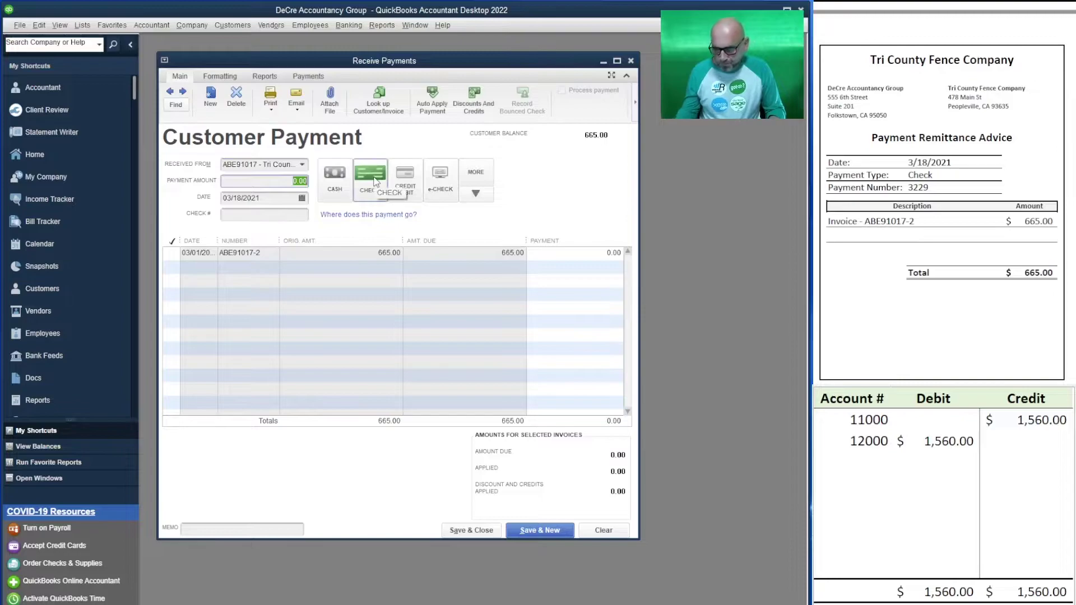
text(665)
key(Tab)
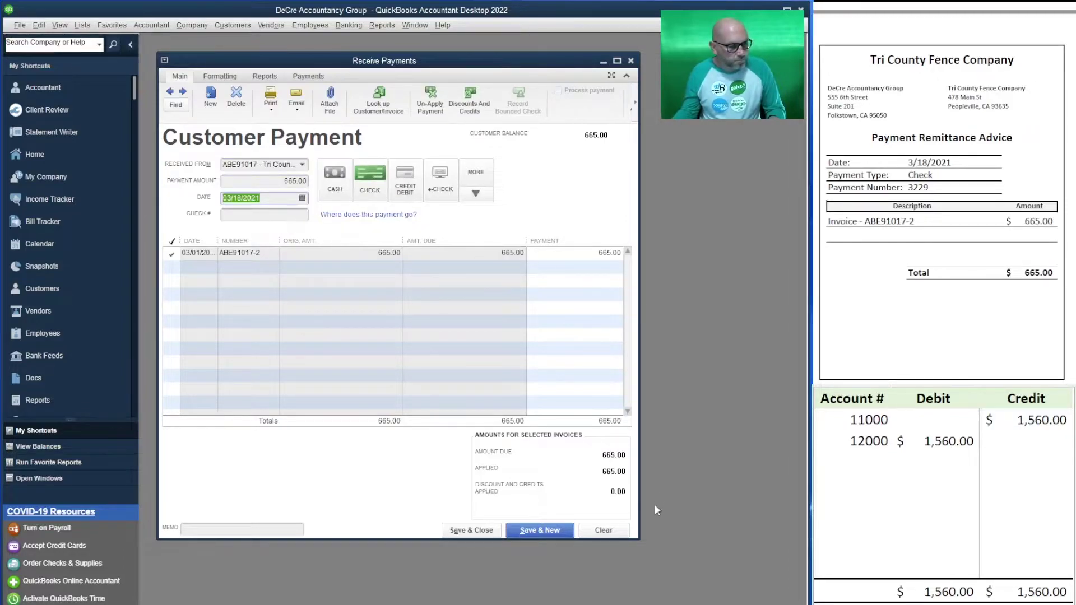
Step: Change the worksheet's account 12000 debit and account 11000 credit to 665 each, and save the Tri County Fence payment, opening a new one
click(951, 443)
text(665)
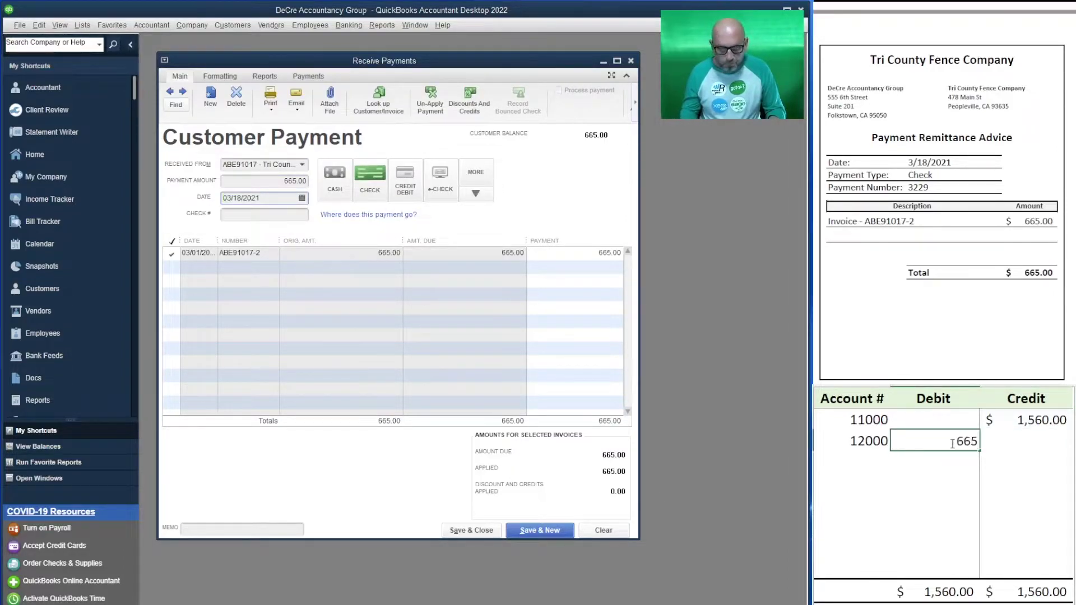
key(Up)
key(Right)
text(665)
key(Return)
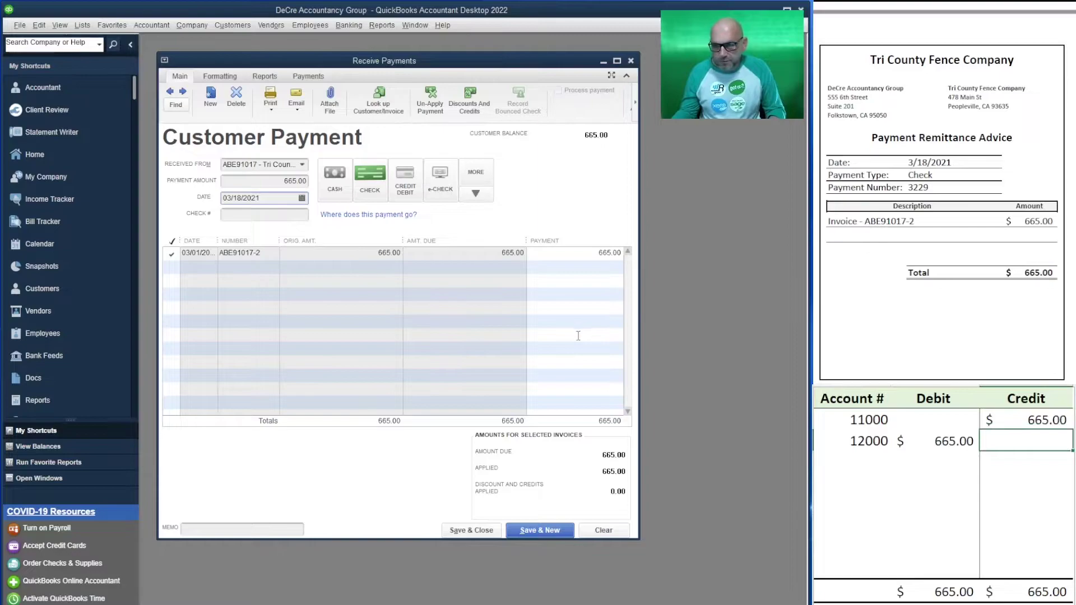
click(543, 532)
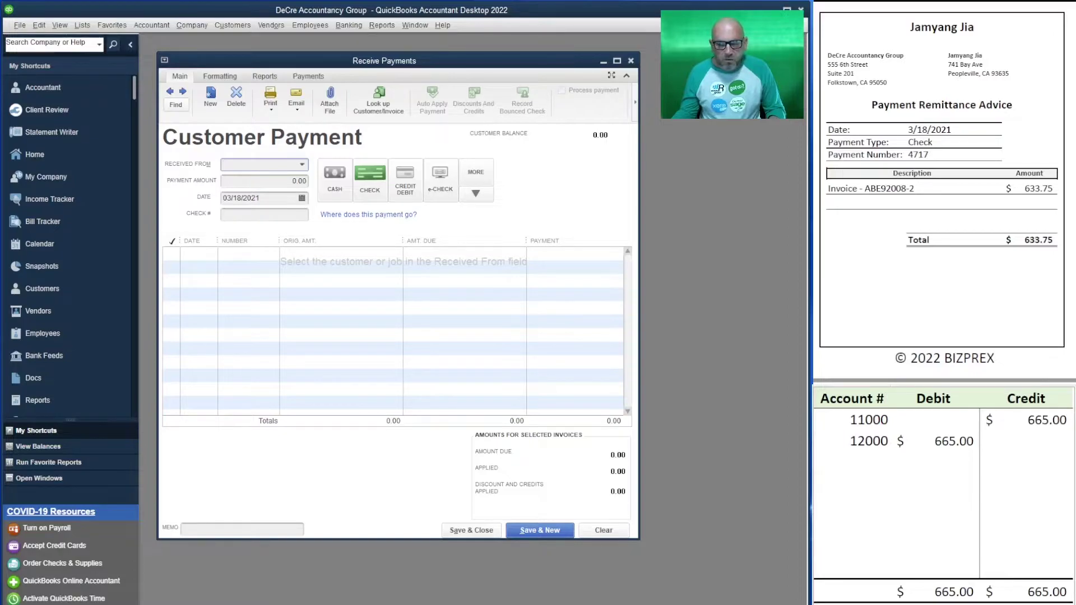
Step: Select the customer named on the remittance advice for invoice ABE92008-2 and enter a payment amount of 633.75
text(j)
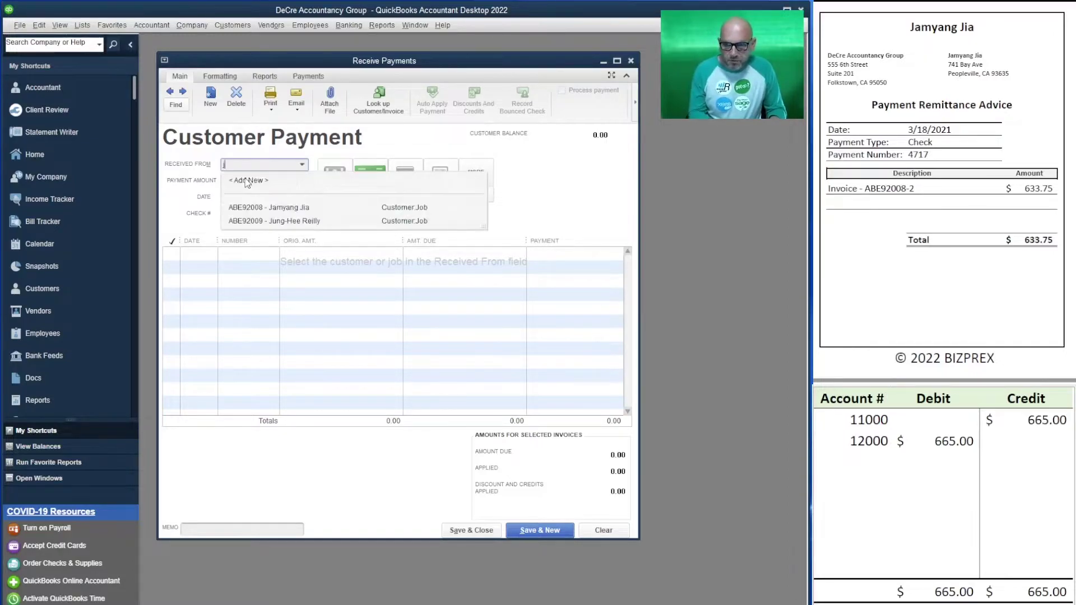
text(am)
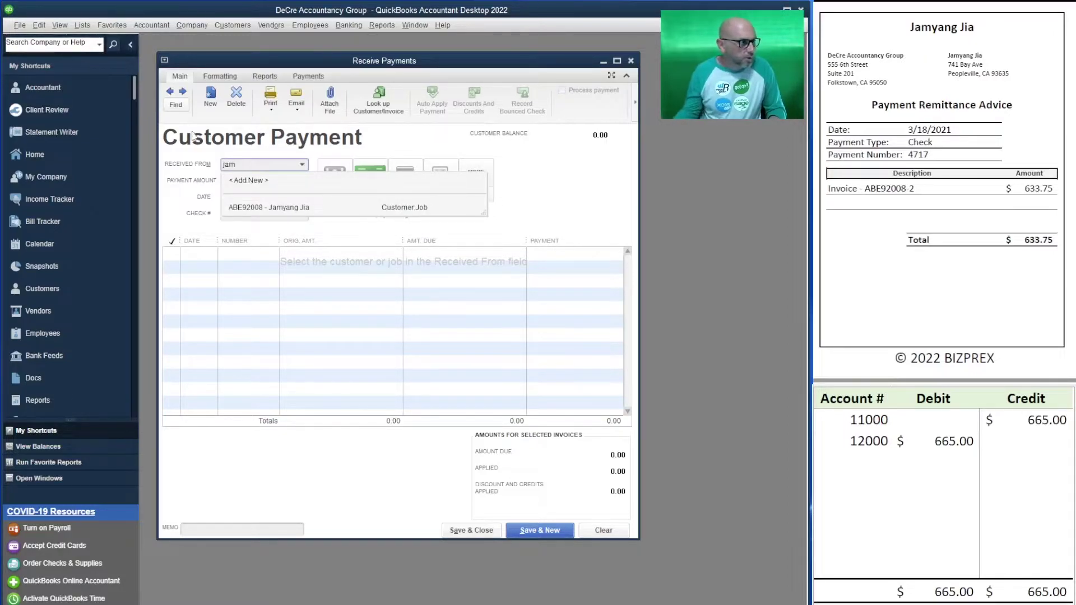
click(336, 208)
click(300, 181)
text(633)
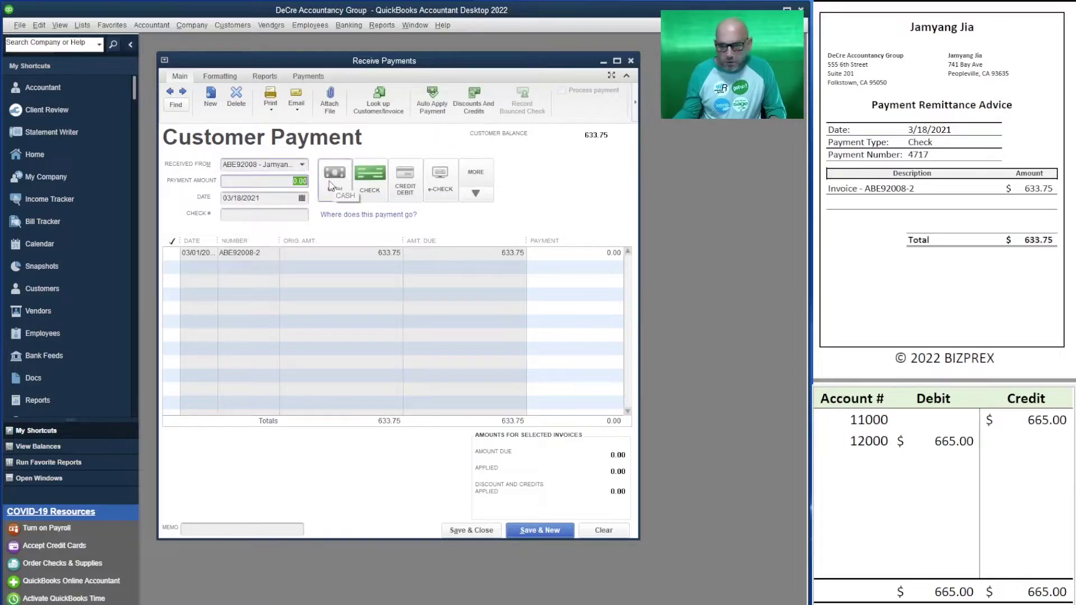
text(.75)
key(Tab)
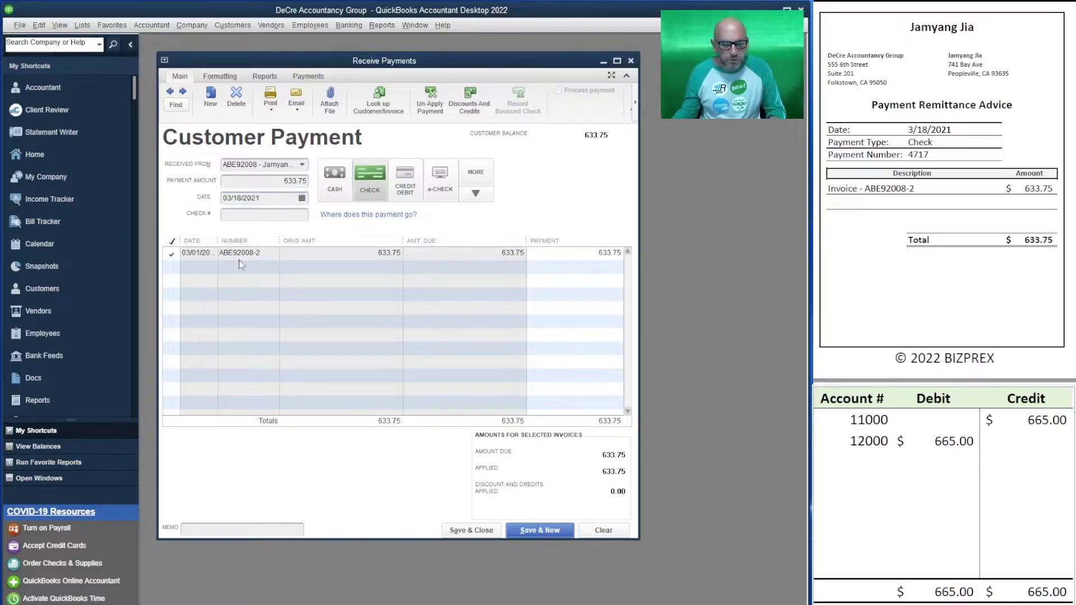
Step: Enter 4717 as the check number of the payment for invoice ABE92008-2
click(253, 214)
text(4717)
key(Tab)
Step: Change the worksheet's account 12000 debit and account 11000 credit to 633.75 each, and save the payment, opening a new one
click(1025, 441)
click(935, 441)
text(633.75)
key(Up)
key(Right)
text(633.75)
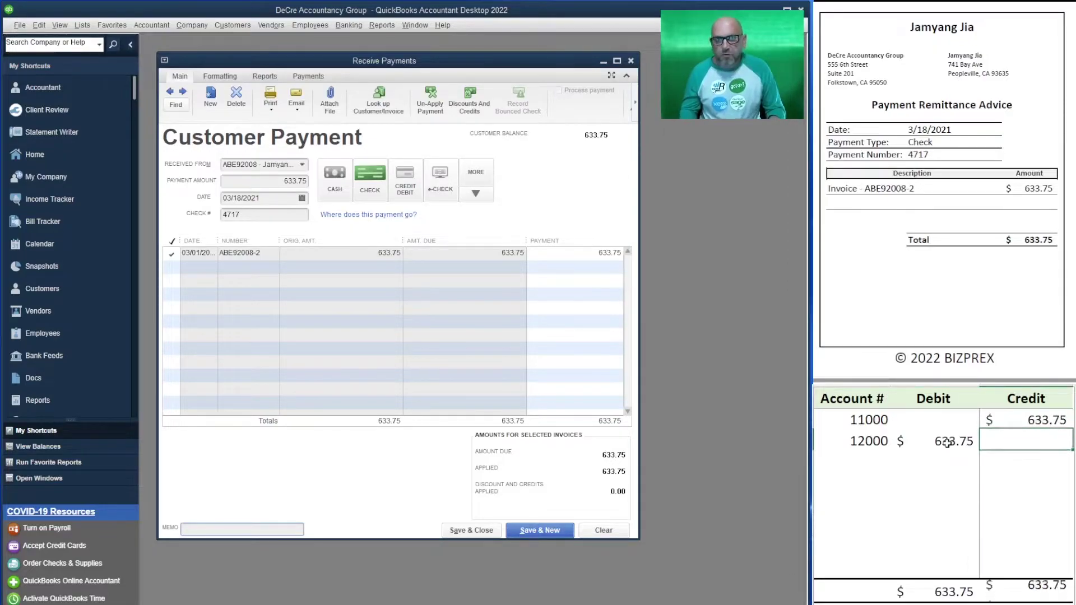
key(Return)
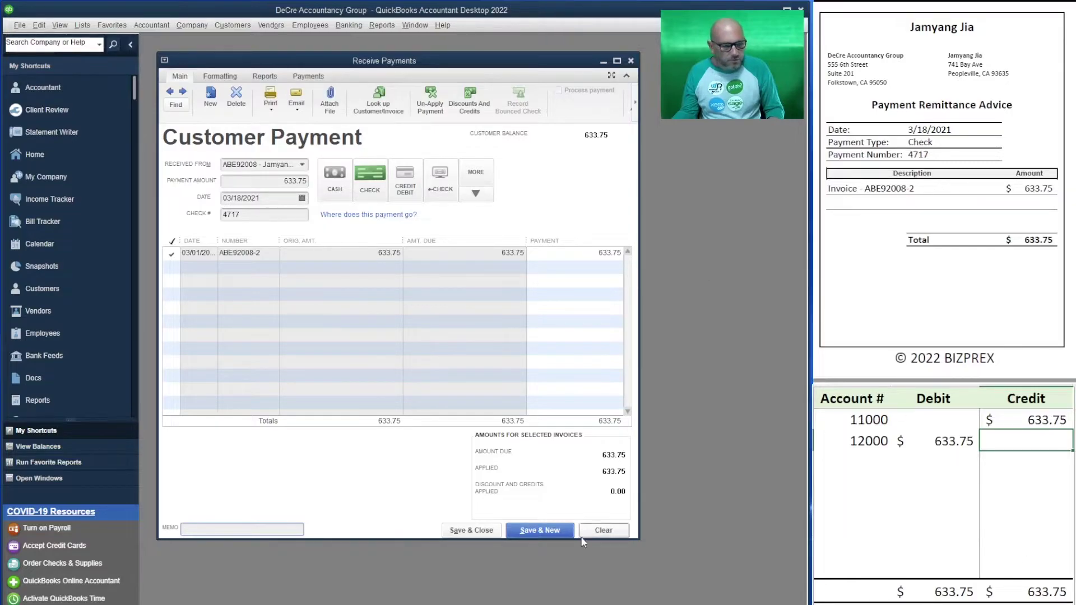
click(537, 531)
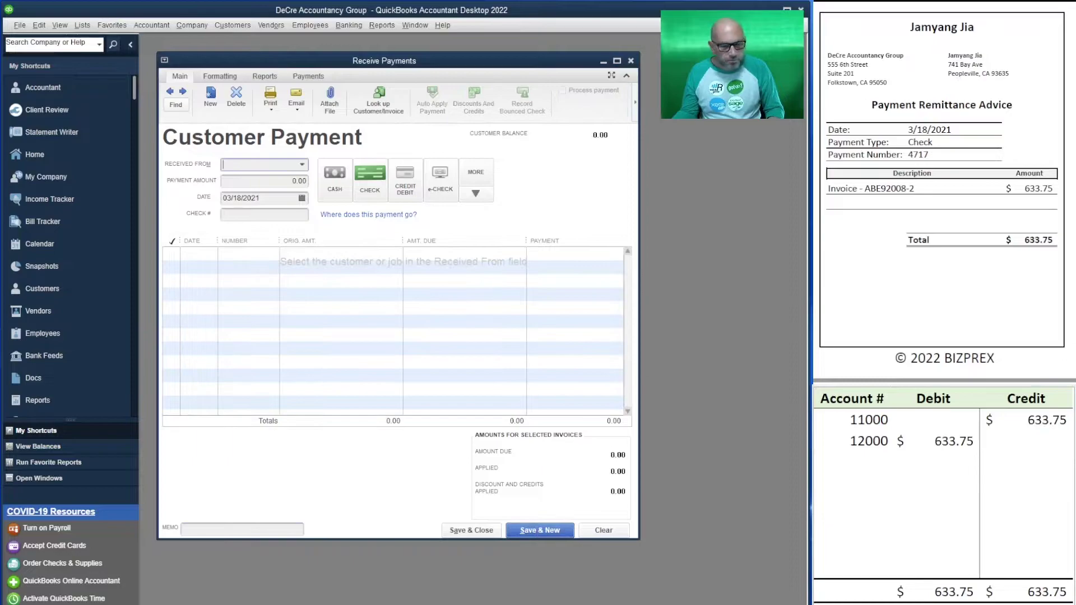
Step: Enter a 682.50 check payment with check number 4765 from the customer named on the remittance advice for invoice ABE92009-2
scroll(942, 224, down, 3)
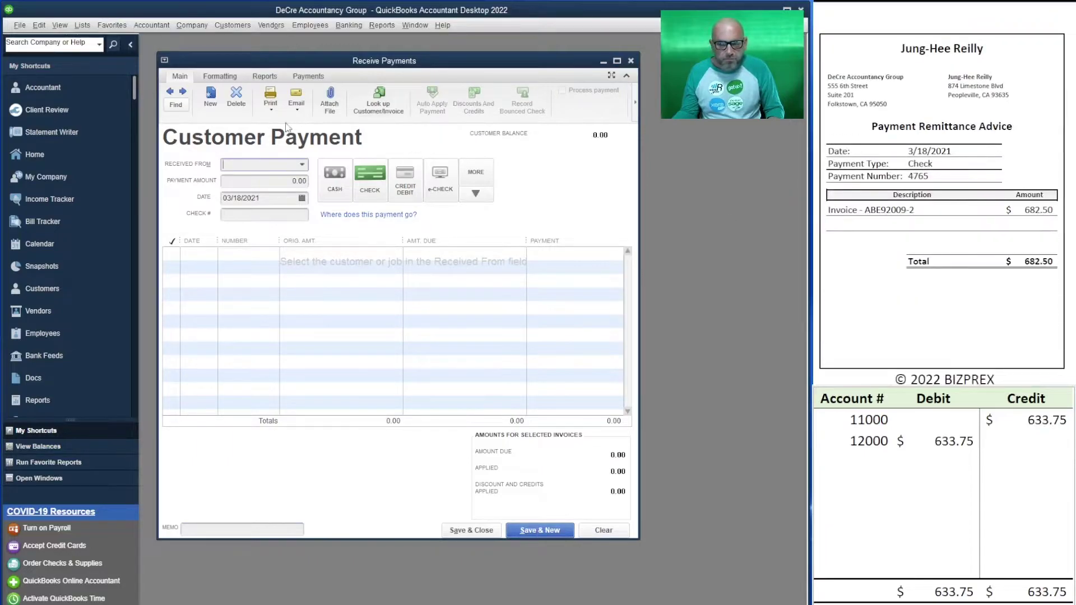
text(jung)
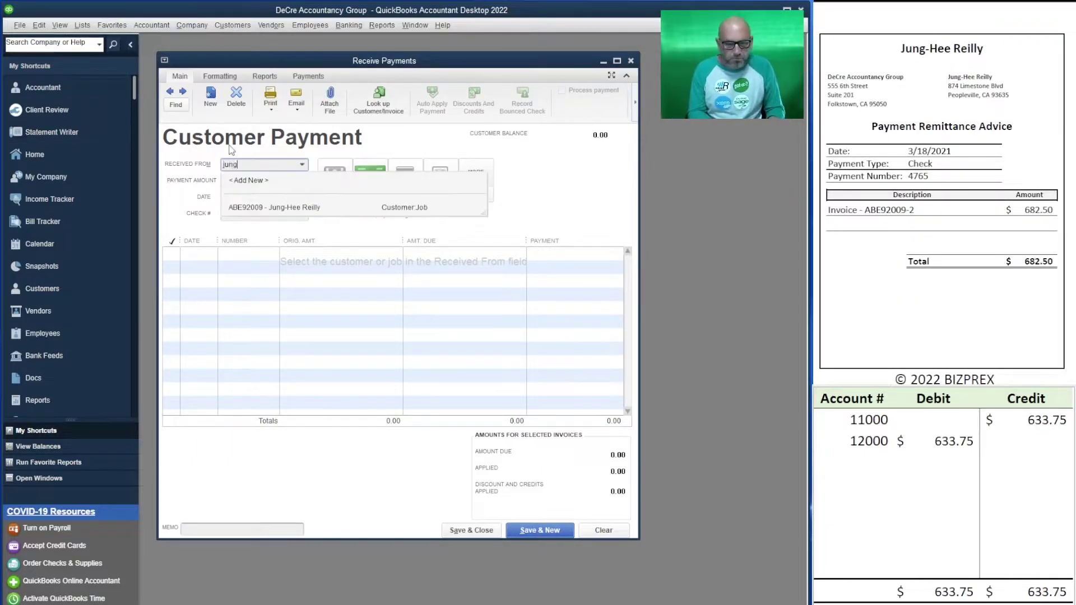
click(261, 209)
key(Tab)
text(682.50)
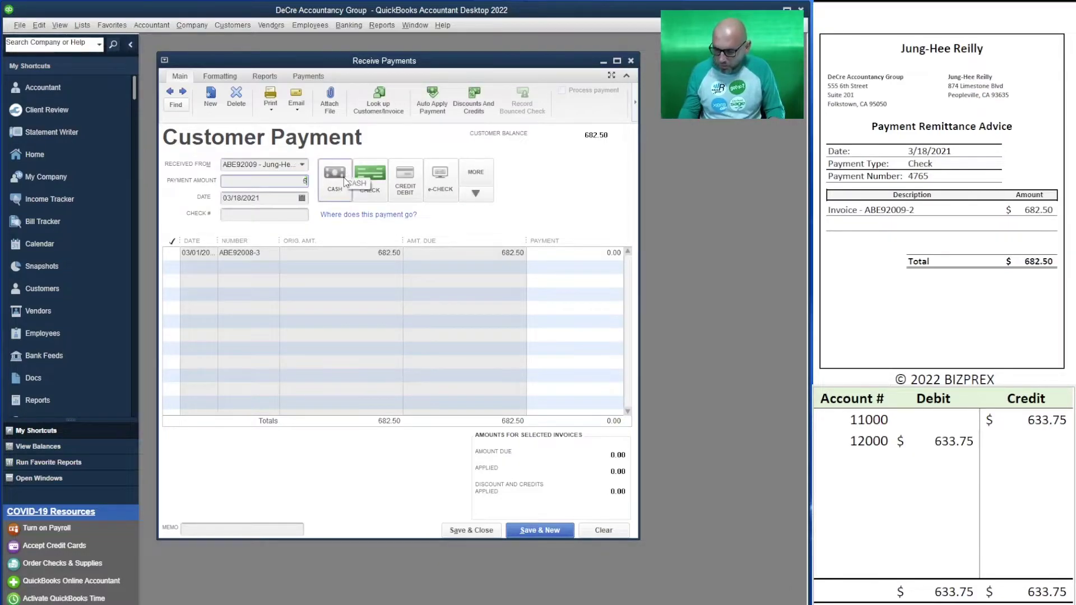
key(Tab)
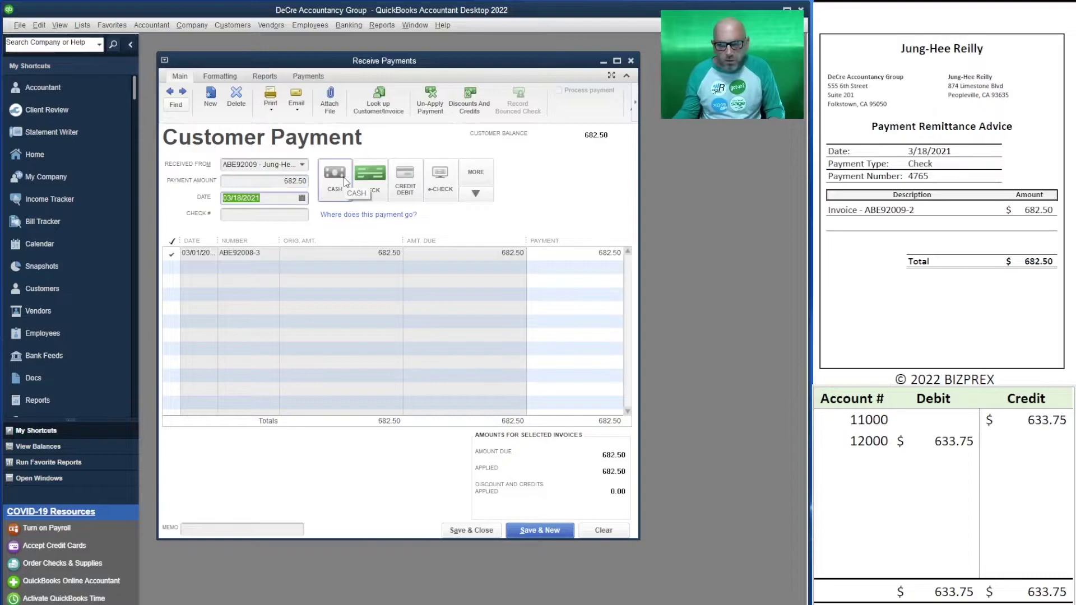
click(369, 176)
click(249, 215)
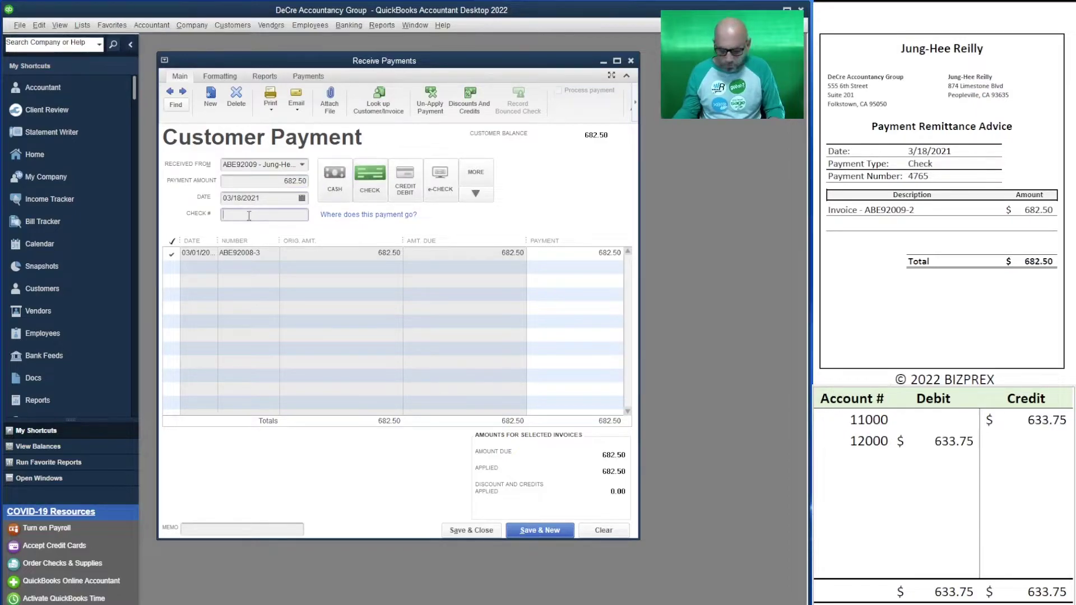
text(4765)
key(Tab)
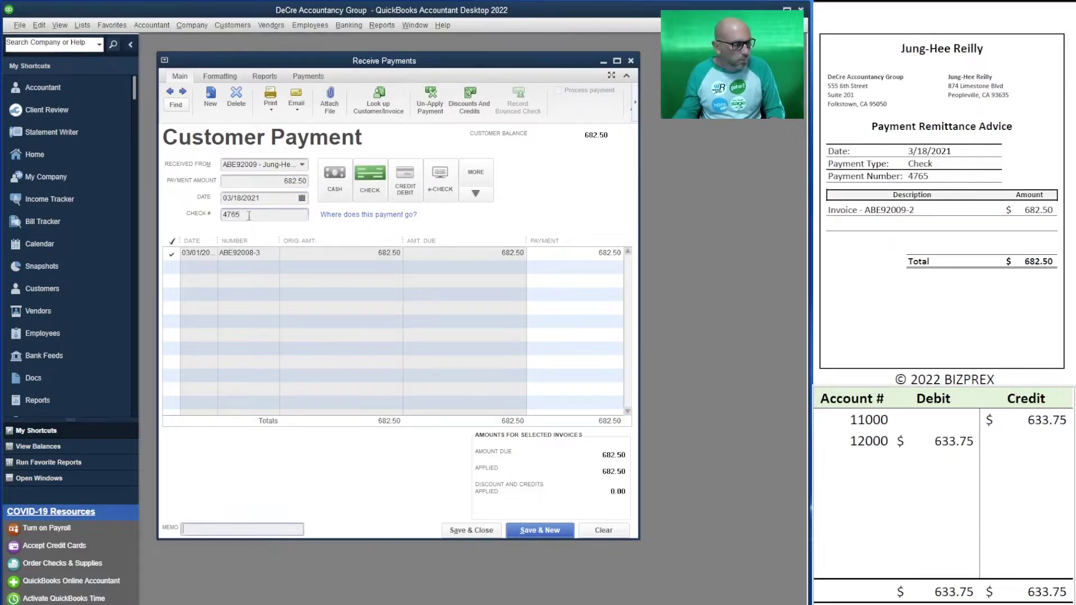
Step: Change the worksheet's account 12000 debit and account 11000 credit to 682.50 each, and save the payment, opening a new one
click(963, 442)
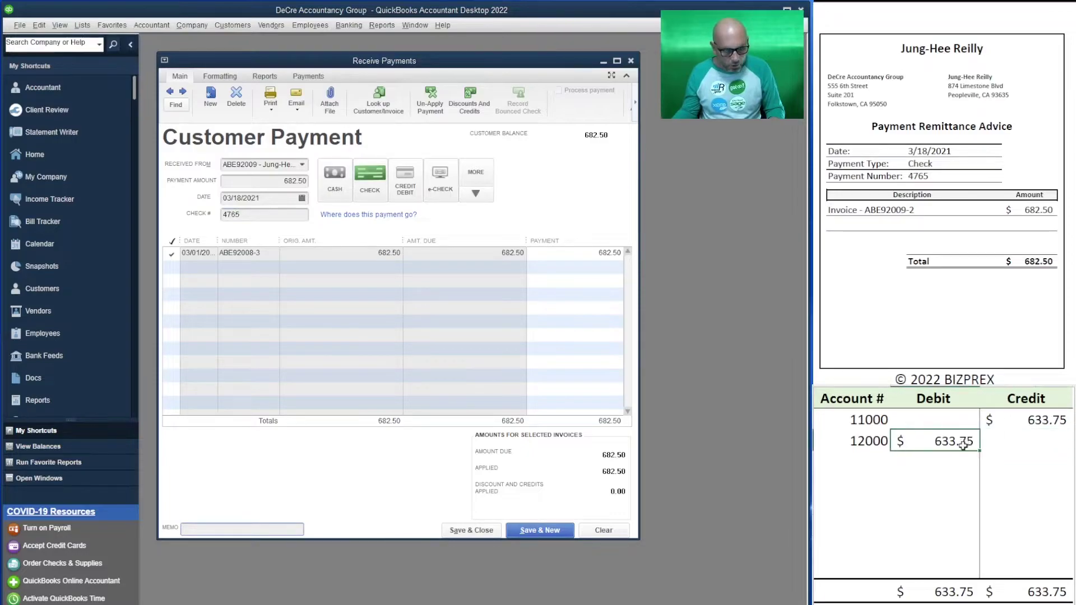
text(682.50)
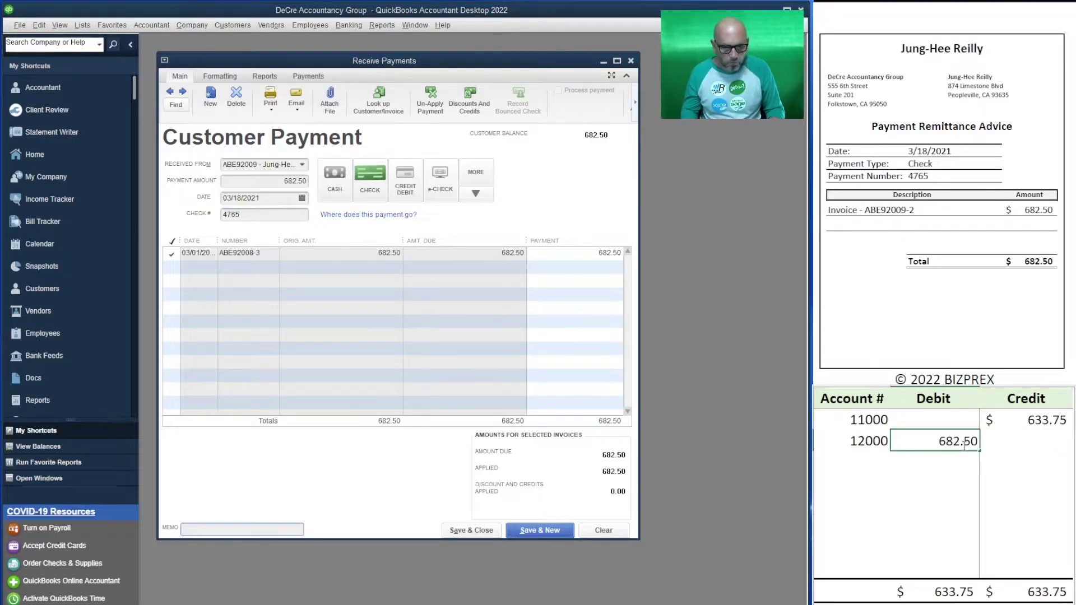
key(Up)
key(Right)
text(682.50)
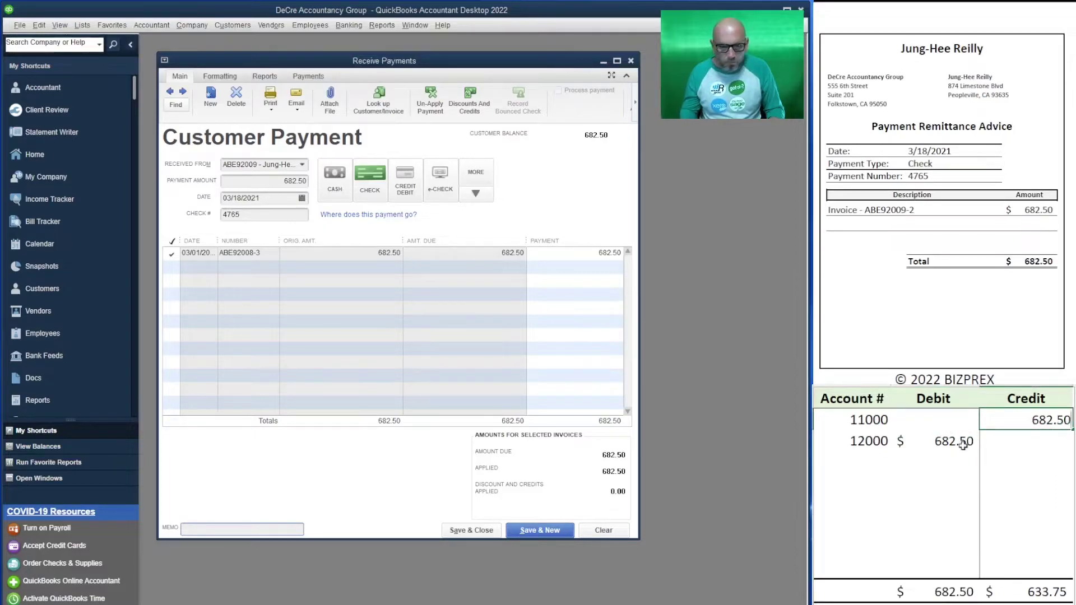
key(Return)
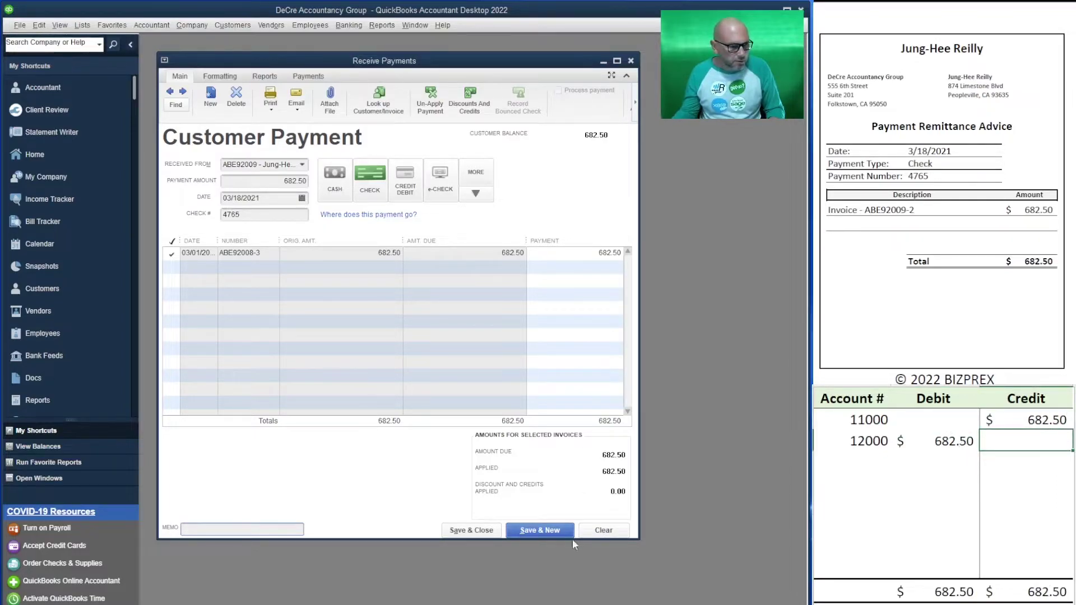
click(559, 533)
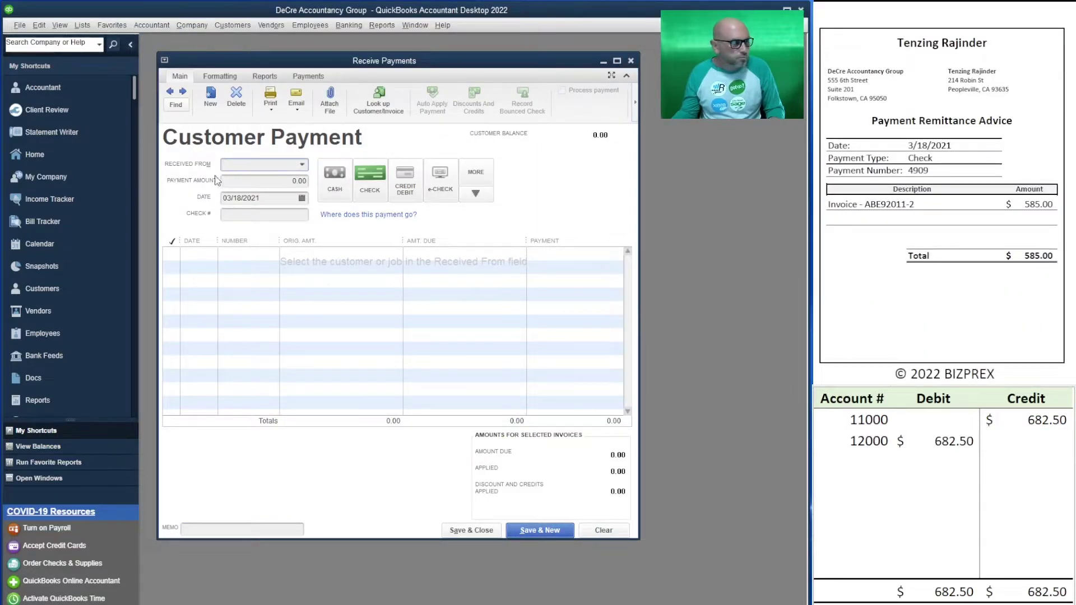
Step: Enter a 585 check payment with check number 4909 from the customer named on the remittance advice for invoice ABE92011-2
text(a)
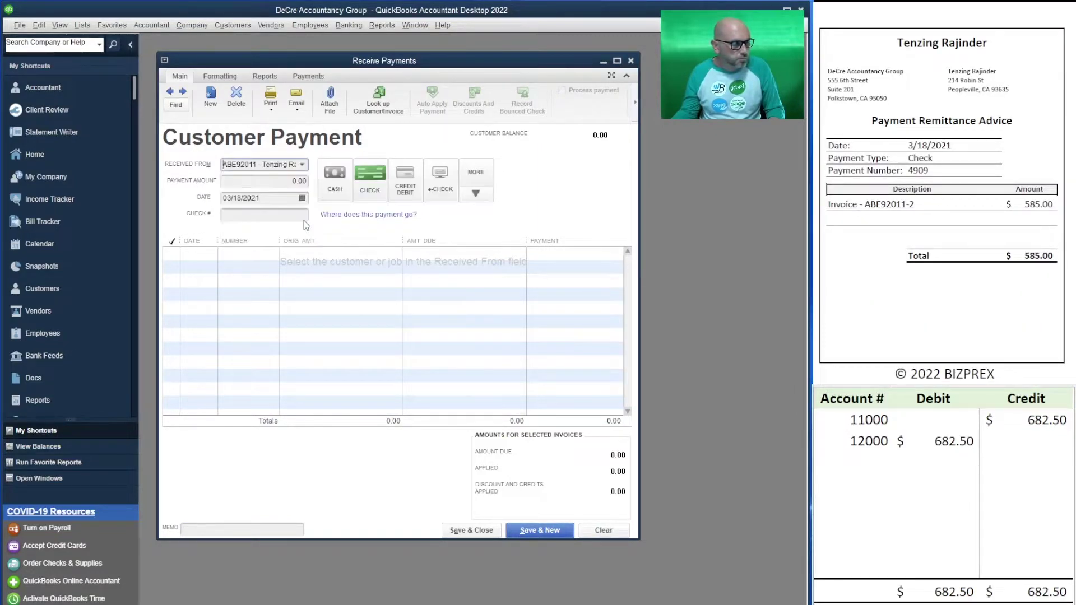
key(Tab)
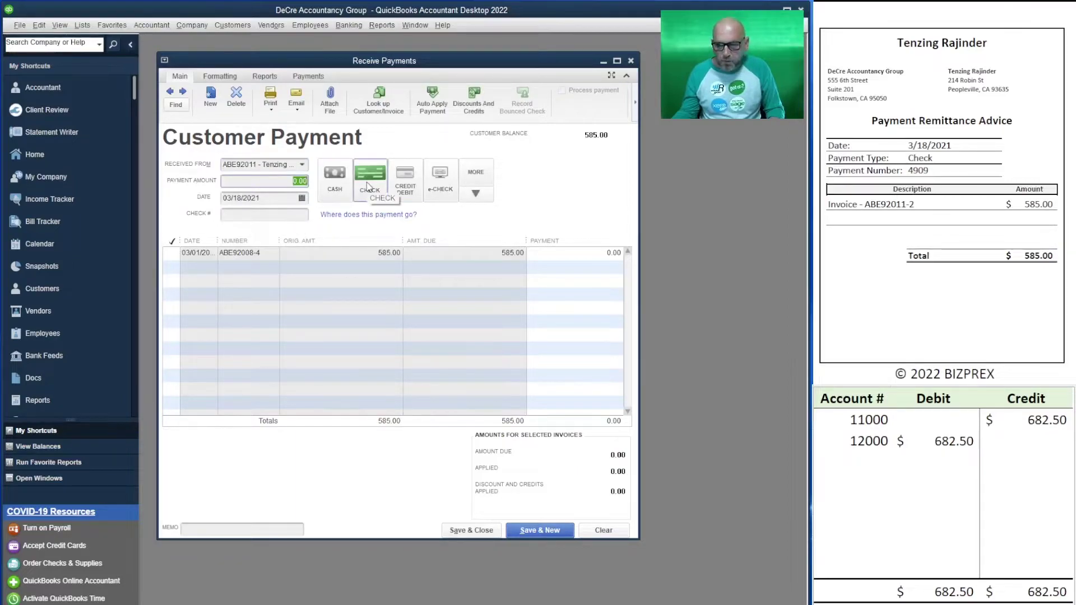
text(585)
key(Tab)
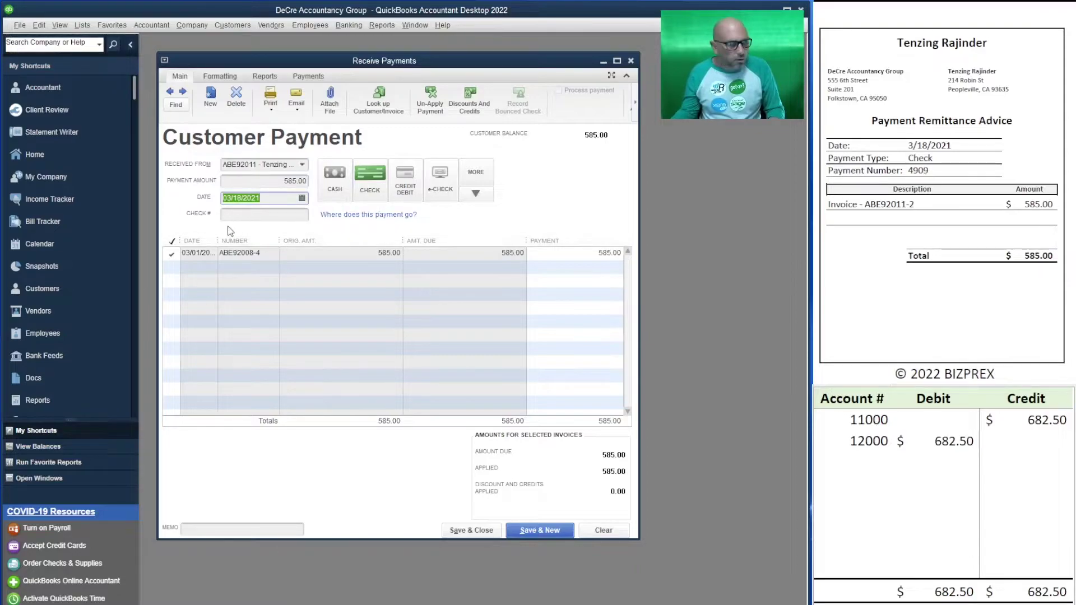
key(Tab)
text(490)
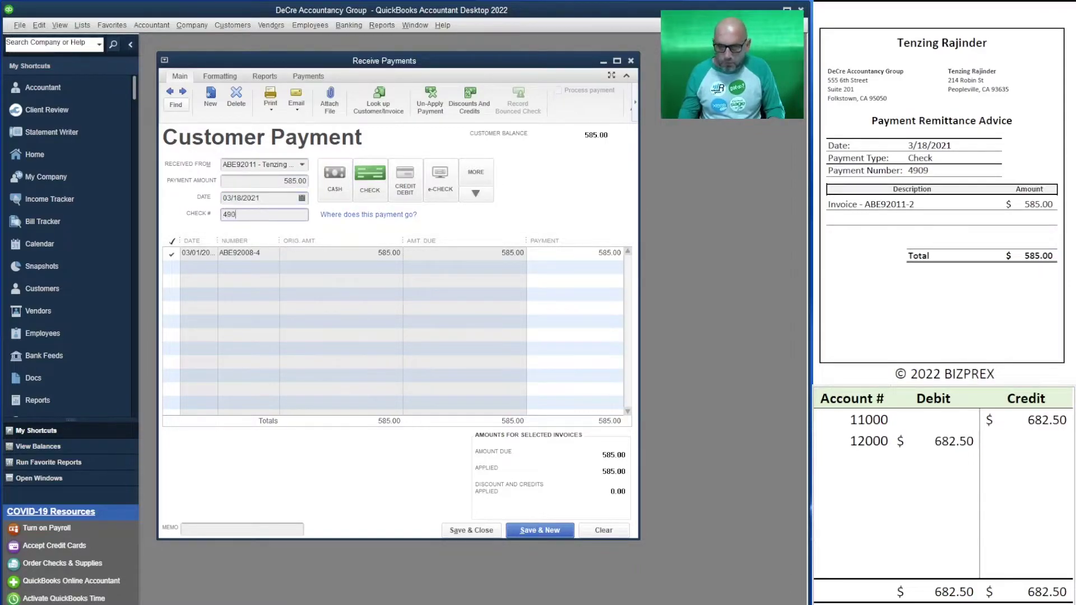
Step: Change the worksheet's account 12000 debit and account 11000 credit to 585 each, and save the payment, opening a new one
click(954, 442)
text(585)
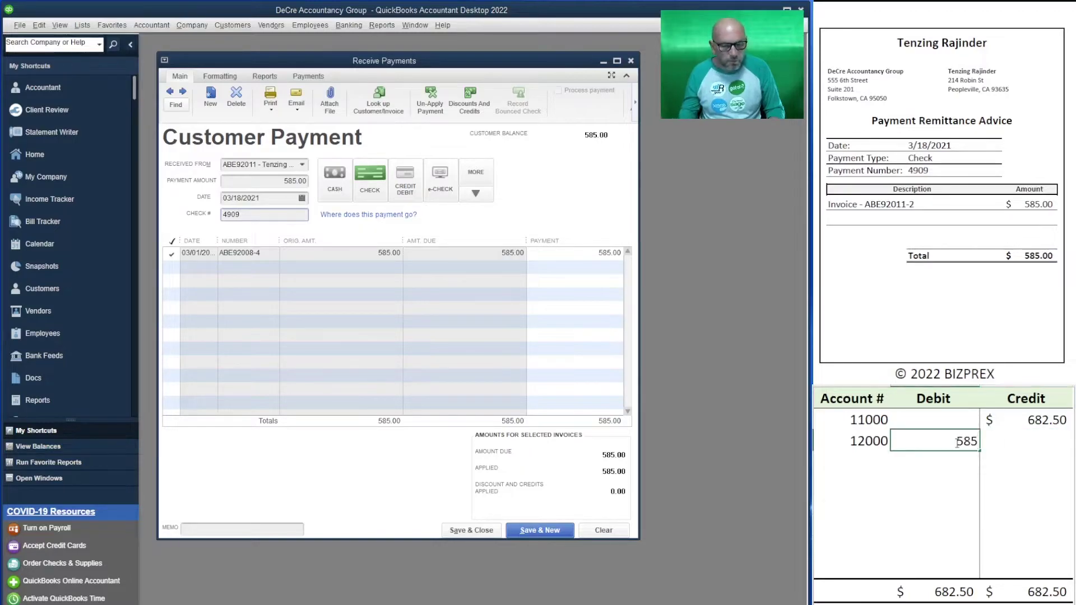
key(Up)
key(Right)
text(585)
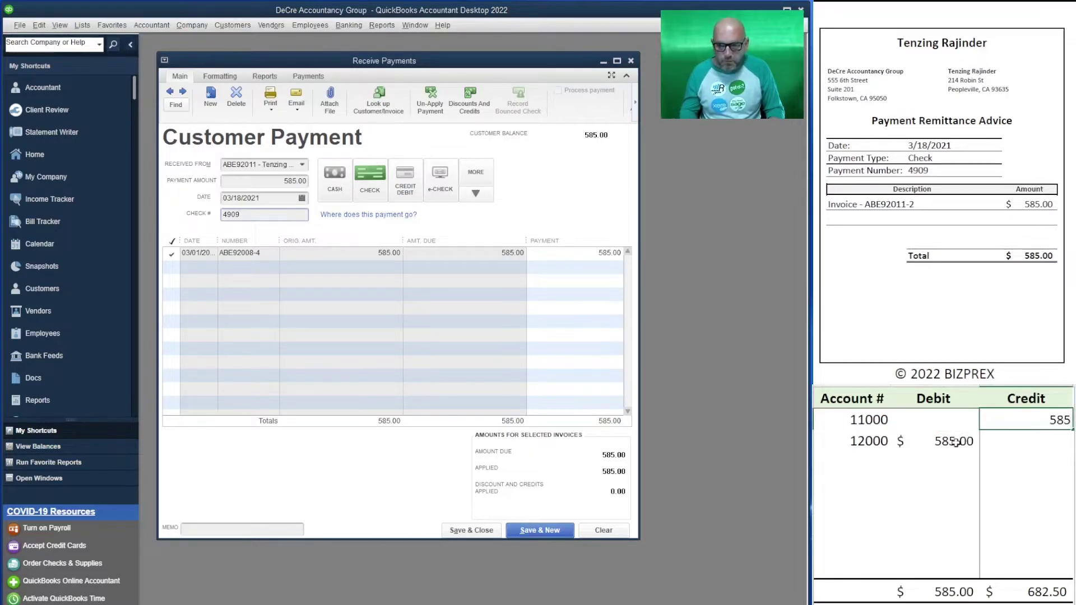
key(Return)
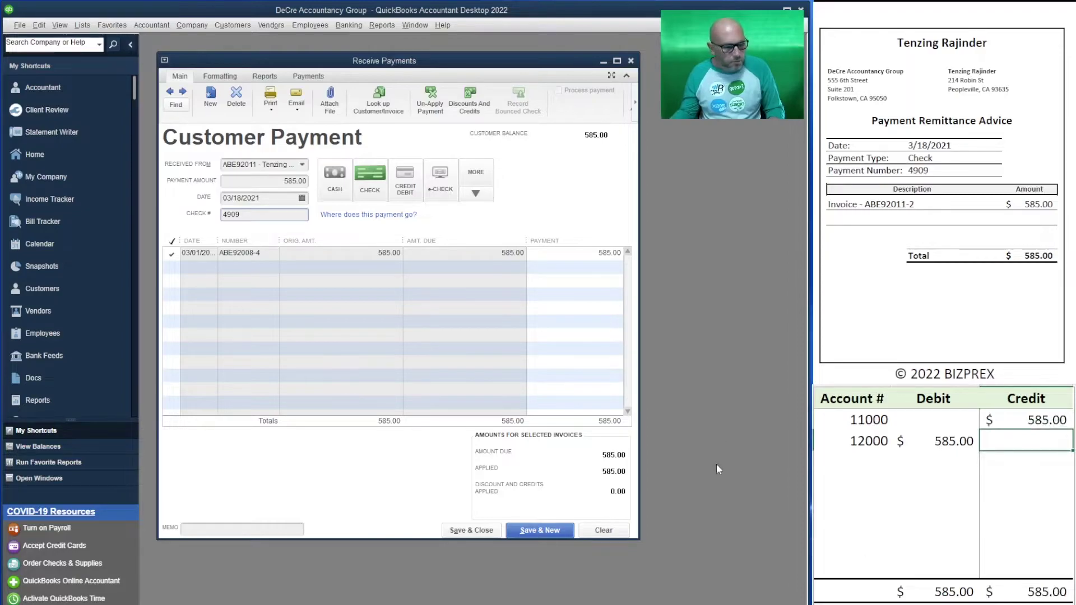
click(539, 531)
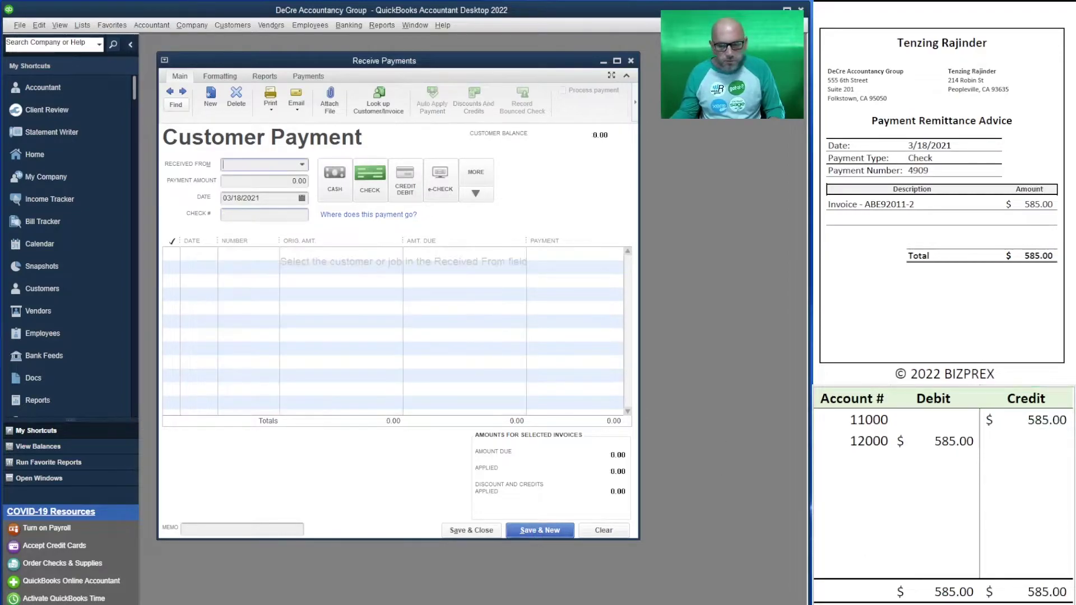
Step: Enter a 536.25 check payment with check number 4957 from the customer named on the remittance advice for invoice ABE92012-2
scroll(944, 191, down, 5)
scroll(941, 196, down, 3)
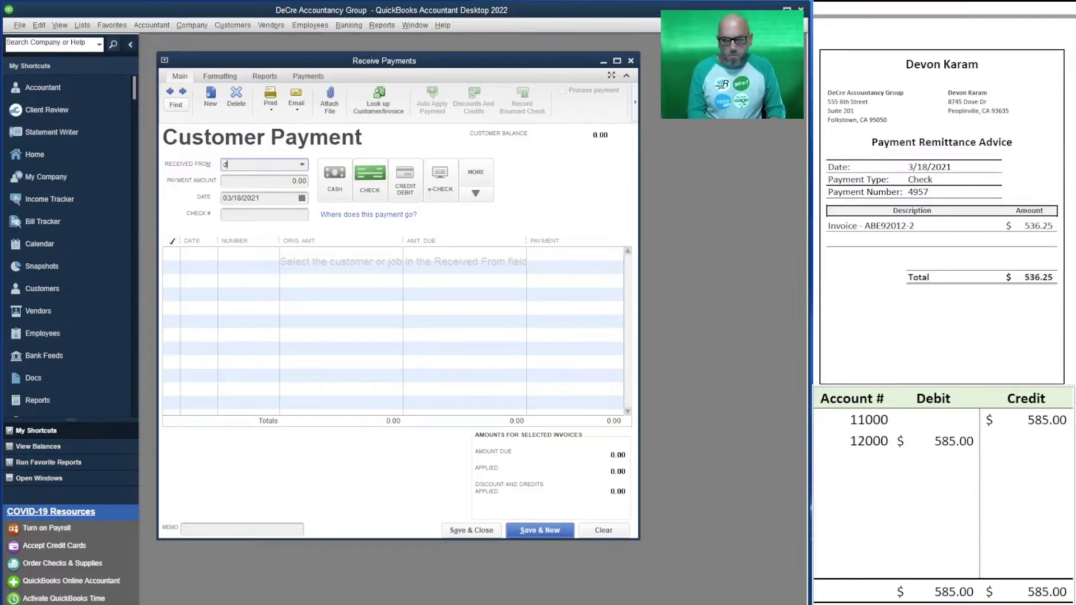
text(devo)
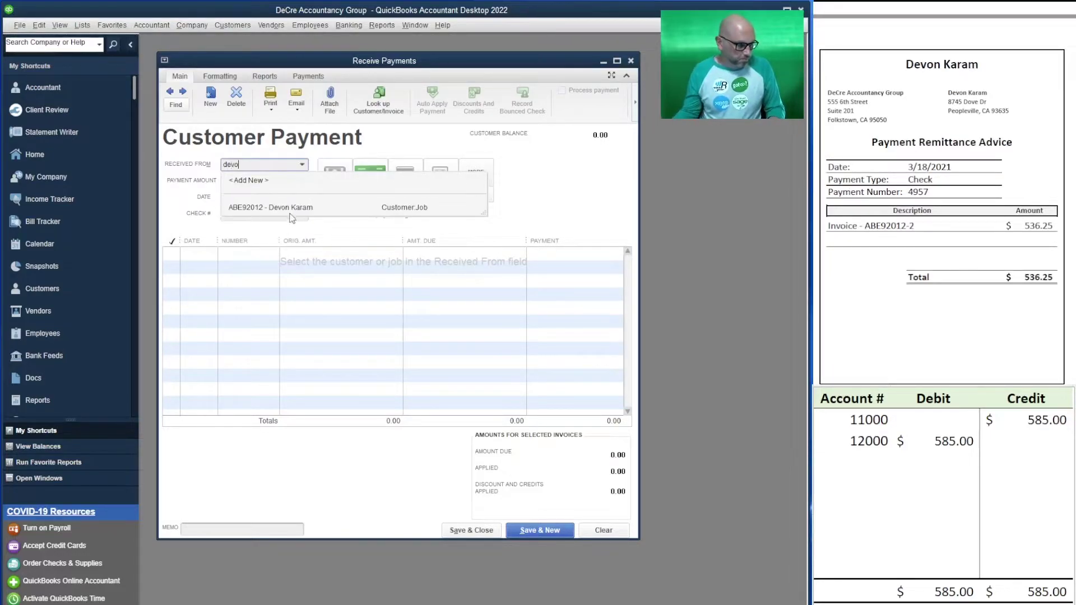
click(289, 209)
click(272, 182)
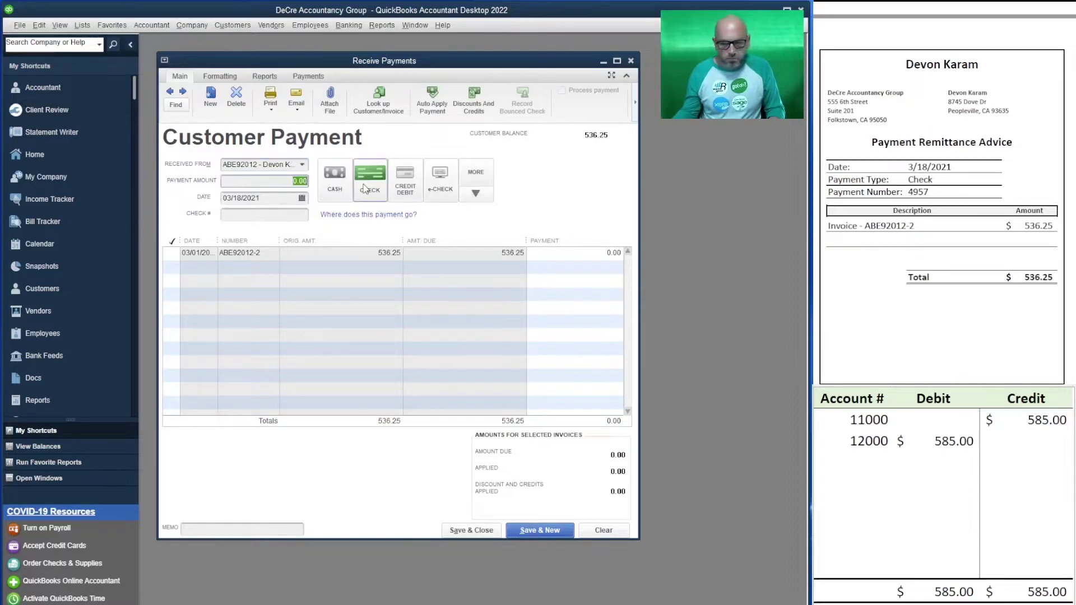
text(536.25)
key(Tab)
click(252, 218)
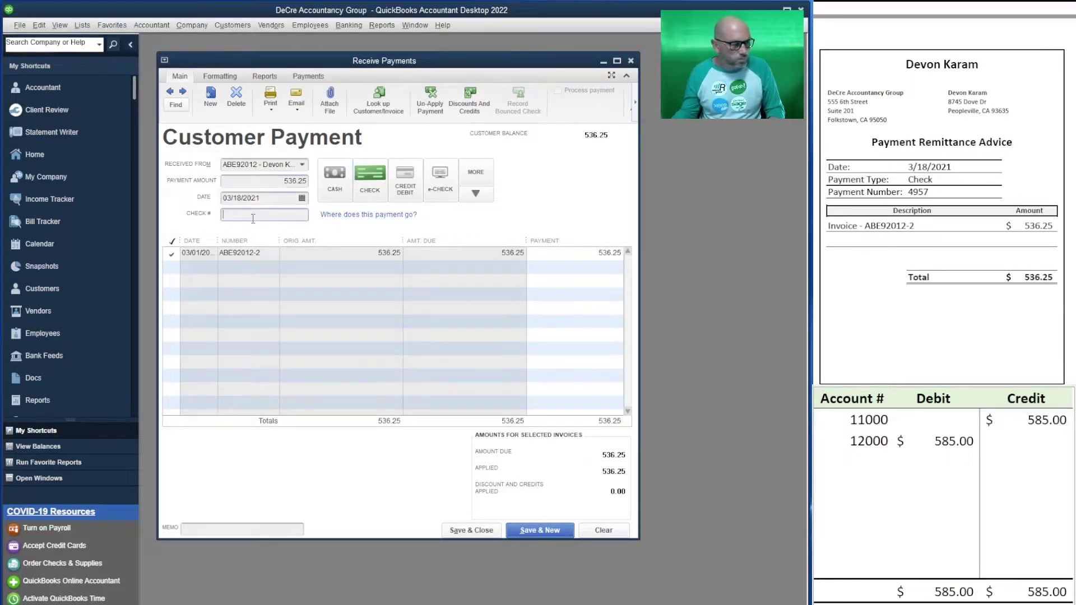
text(4957)
key(Tab)
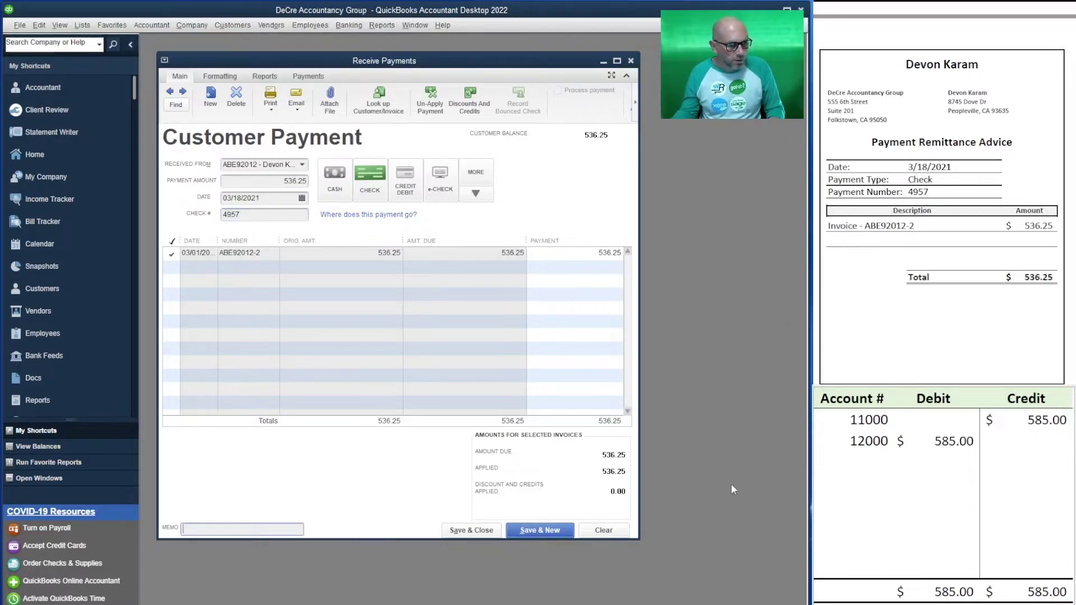
Step: Change the worksheet's account 12000 debit and account 11000 credit to 536.25 each, and save the payment, opening a new one
click(951, 444)
text(536.25)
key(Up)
key(Right)
text(536.25)
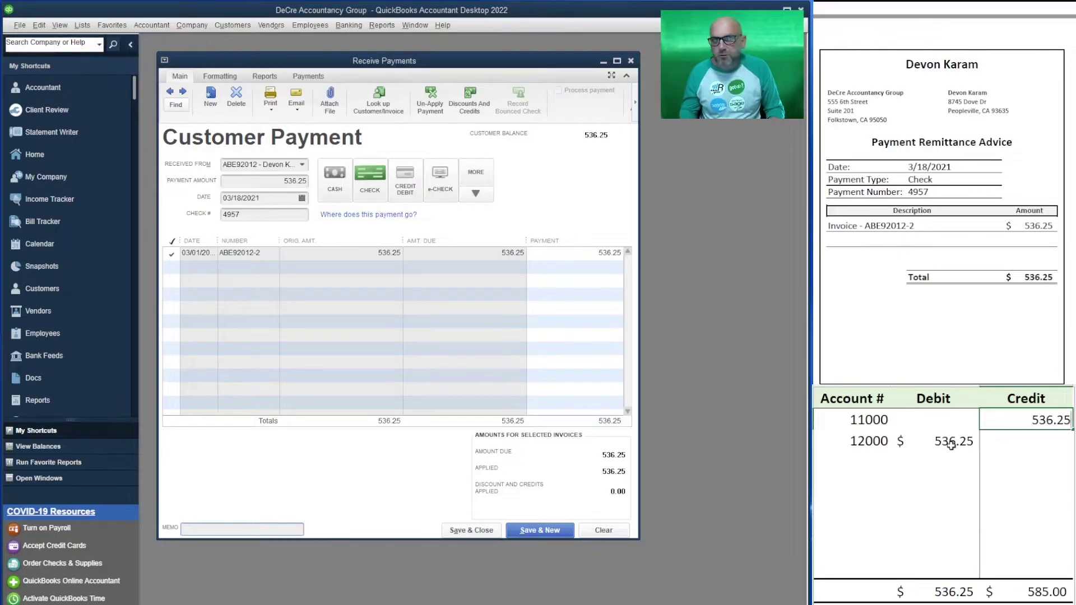
key(Return)
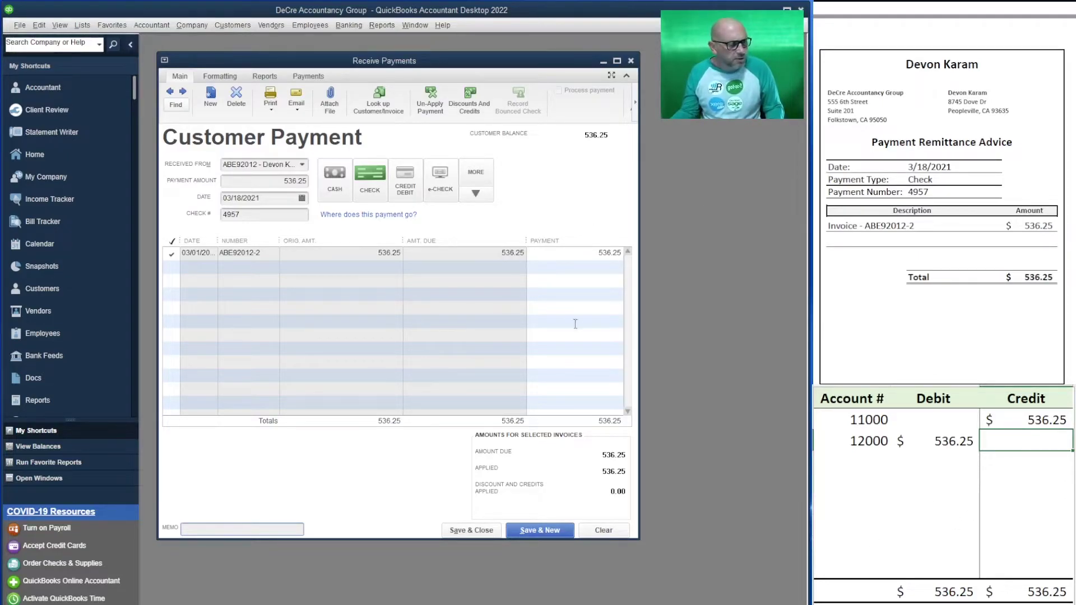
click(541, 530)
Step: Enter a 682.50 check payment with check number 5053 from the customer named on the remittance advice for invoice ABE92014-2
scroll(941, 213, down, 5)
scroll(942, 213, down, 3)
scroll(941, 213, up, 1)
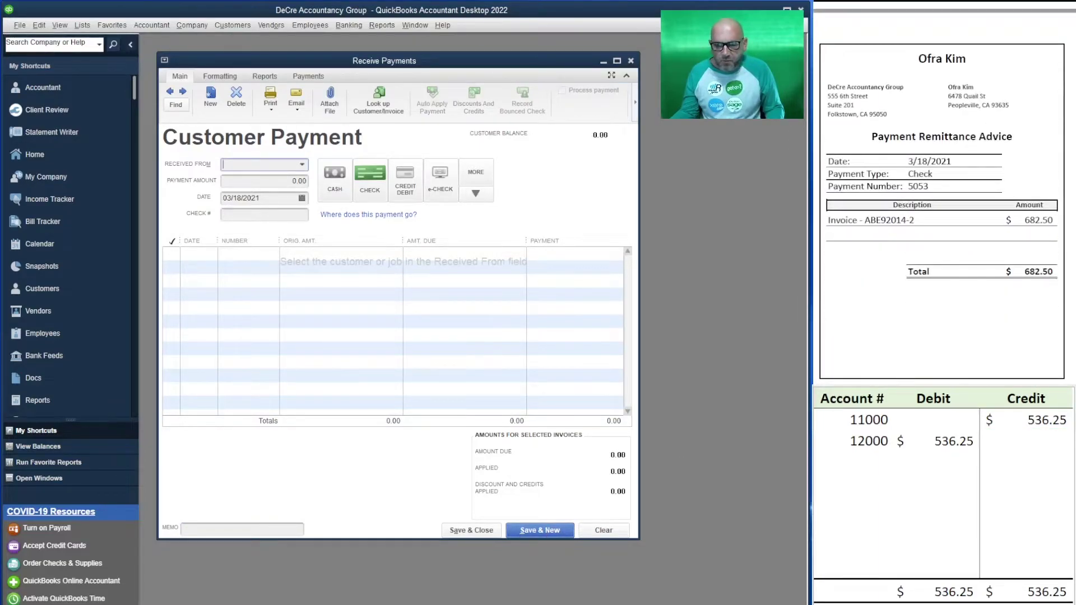
click(263, 163)
text(ofra)
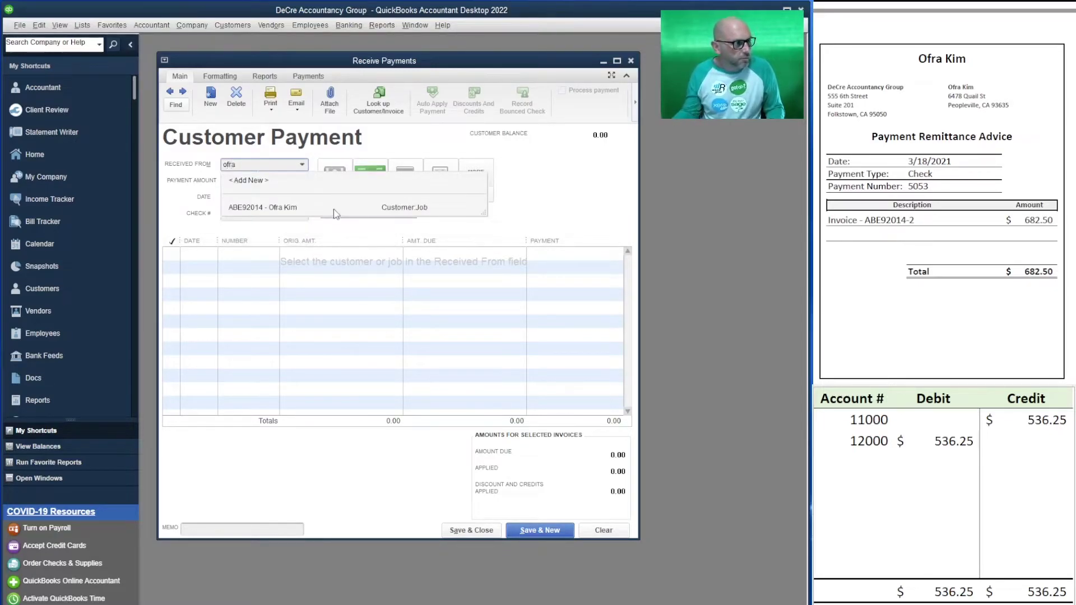
key(Tab)
click(275, 185)
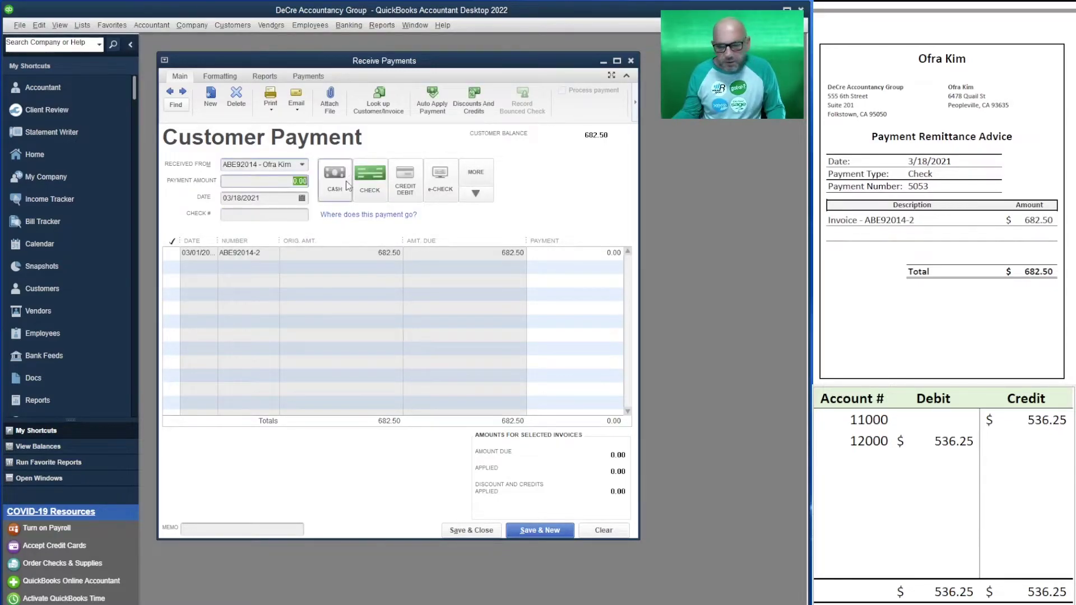
text(682.50)
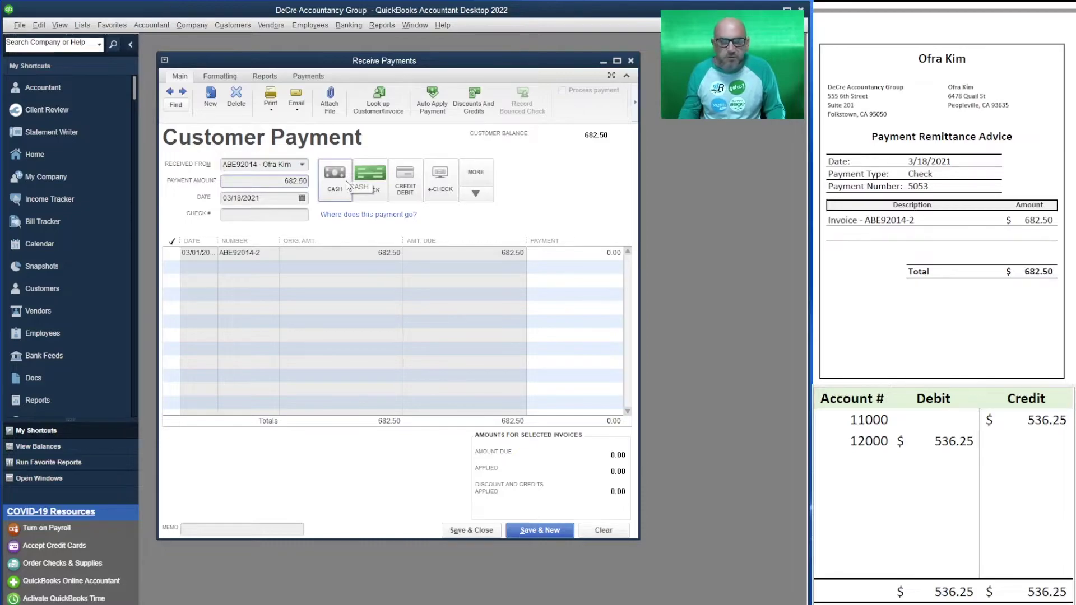
key(Tab)
click(359, 179)
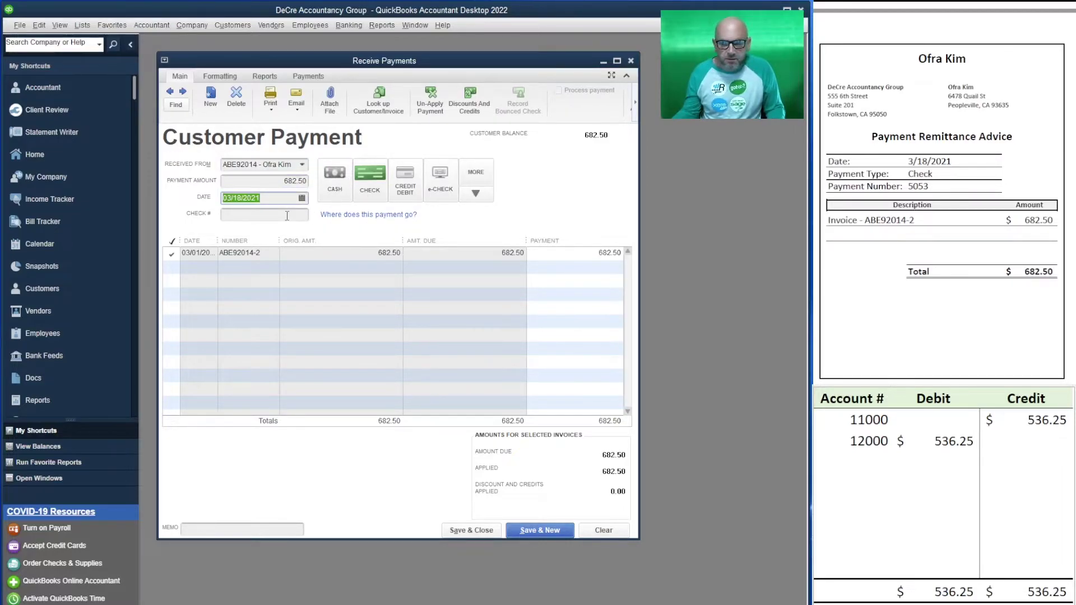
click(287, 215)
text(5053)
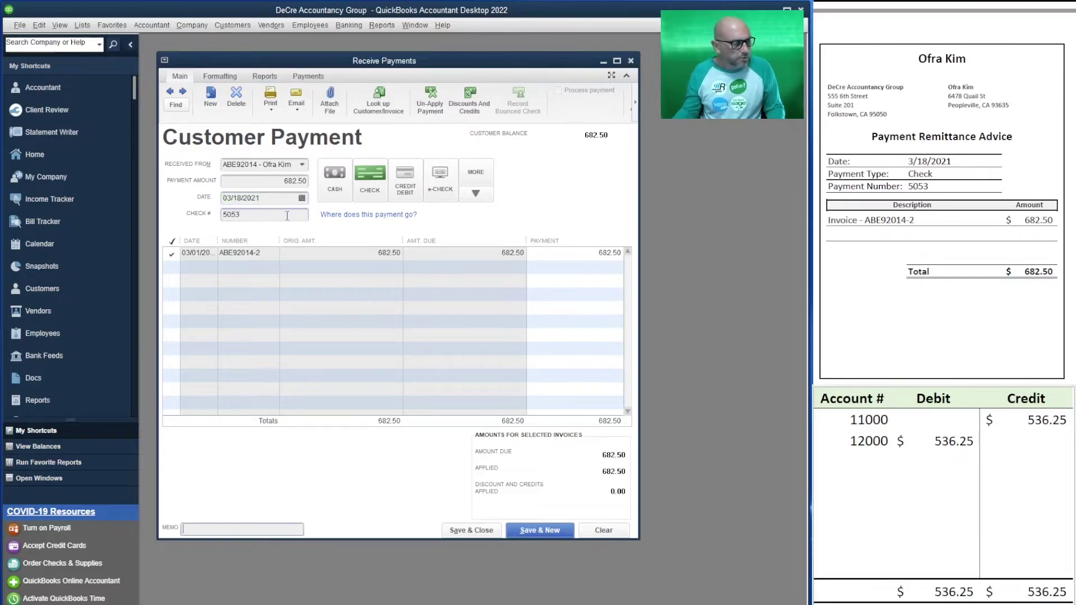
Step: Change the worksheet's account 12000 debit and account 11000 credit to 682.50 each, and save and close the payment
click(986, 441)
click(947, 441)
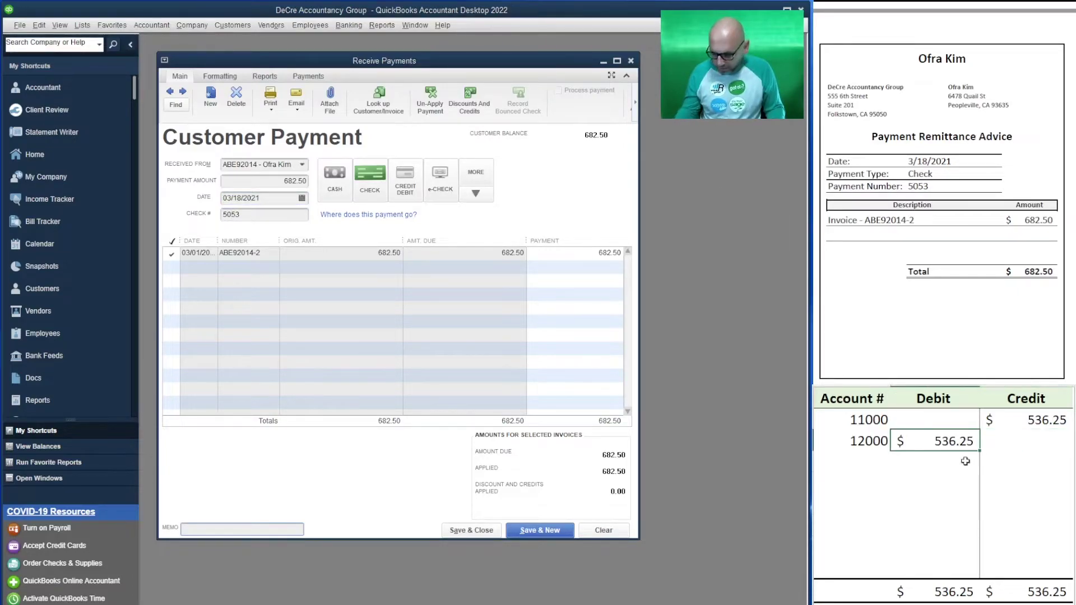
text(682.50)
key(Tab)
key(Up)
text(682.50)
key(Return)
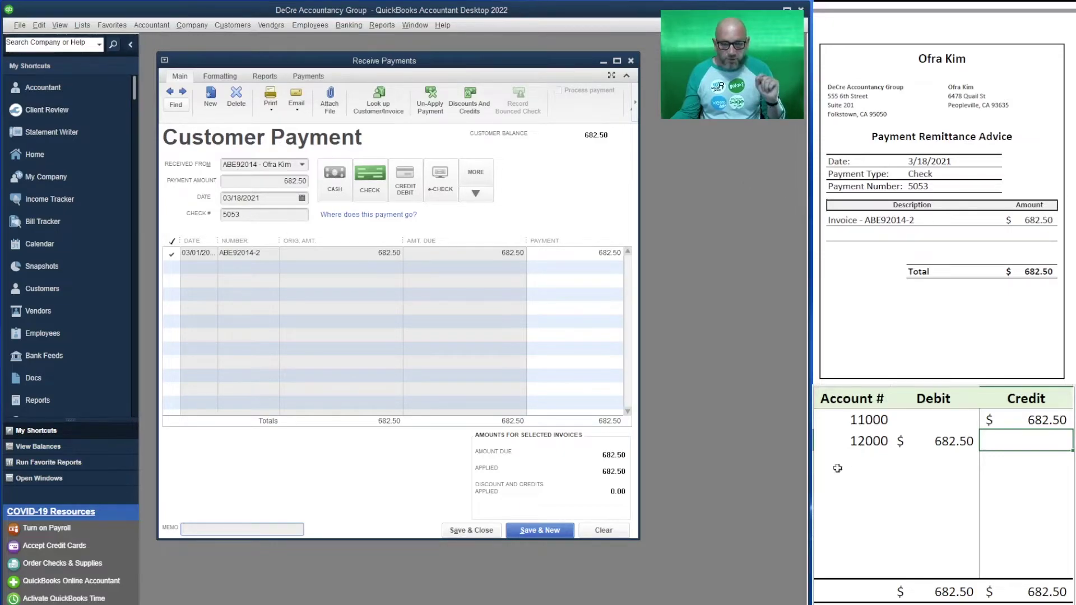
click(474, 531)
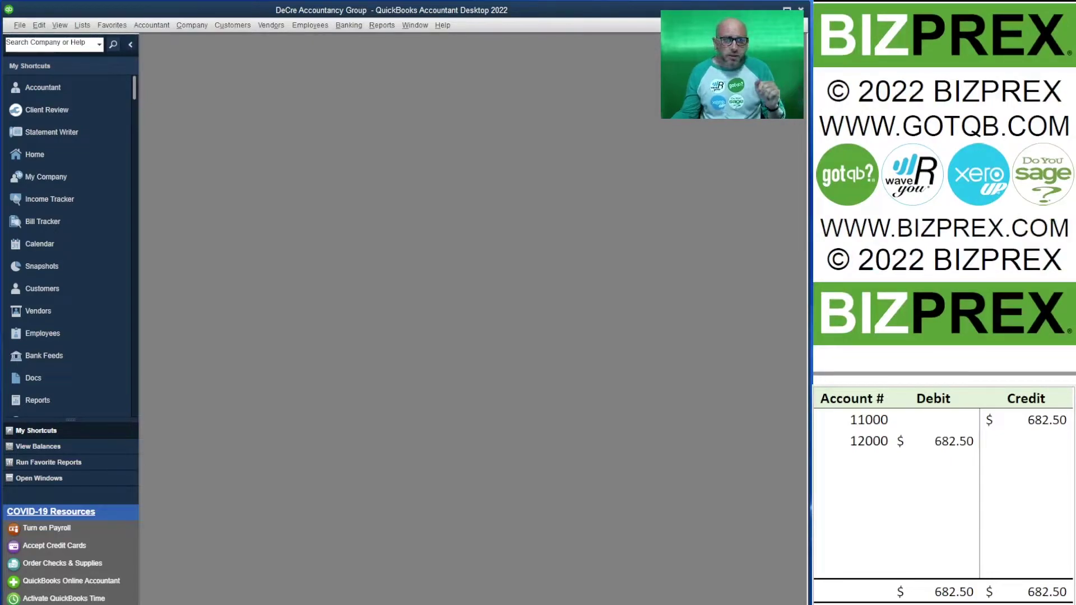
Step: Clear the account 11000 and 12000 entries from the worksheet
drag(1017, 443, 860, 430)
key(Delete)
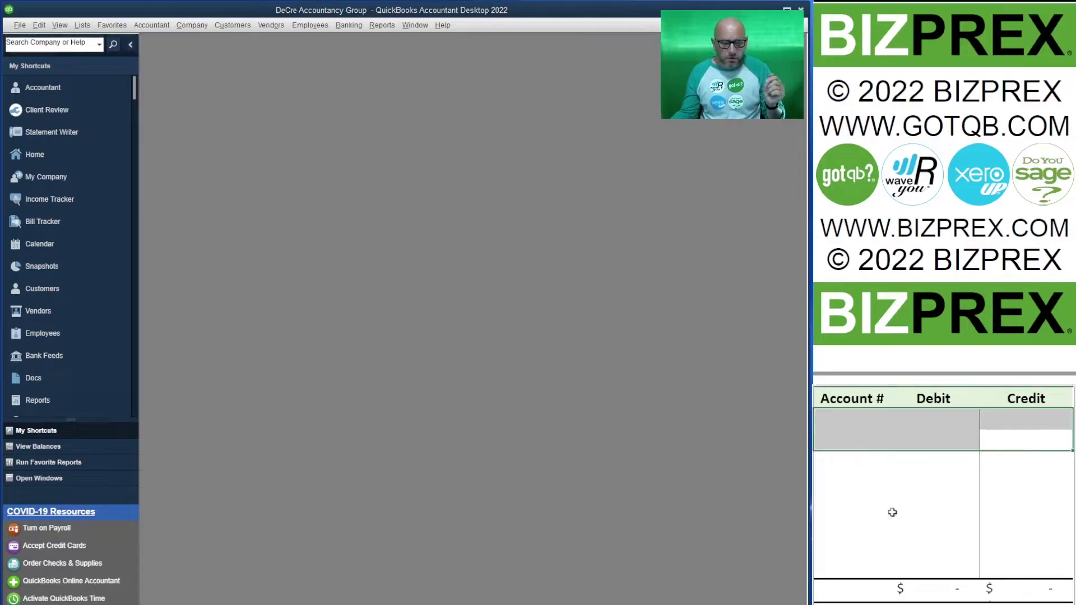
click(853, 418)
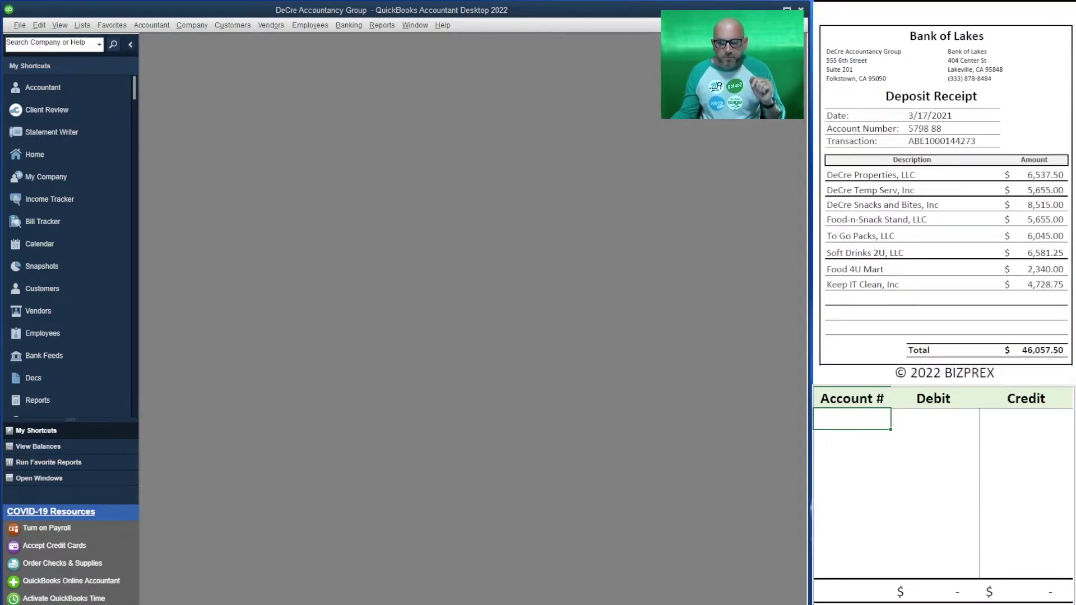
Step: Start a bank deposit and select the eight 03/16/2021 check payments listed on the deposit receipt, from DeCre Properties through Keep IT Clean
click(344, 26)
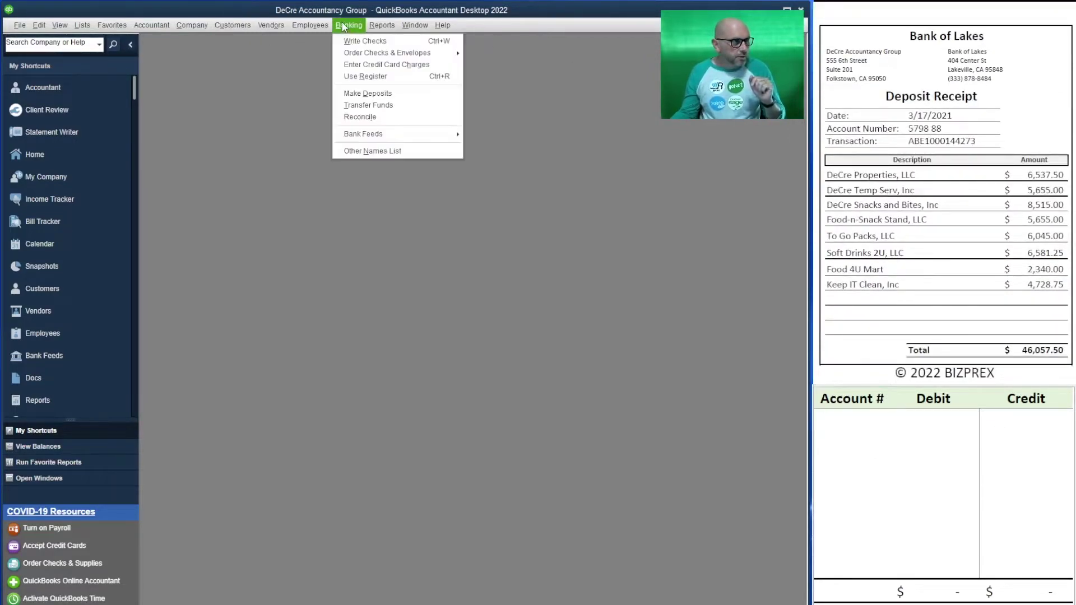
click(373, 93)
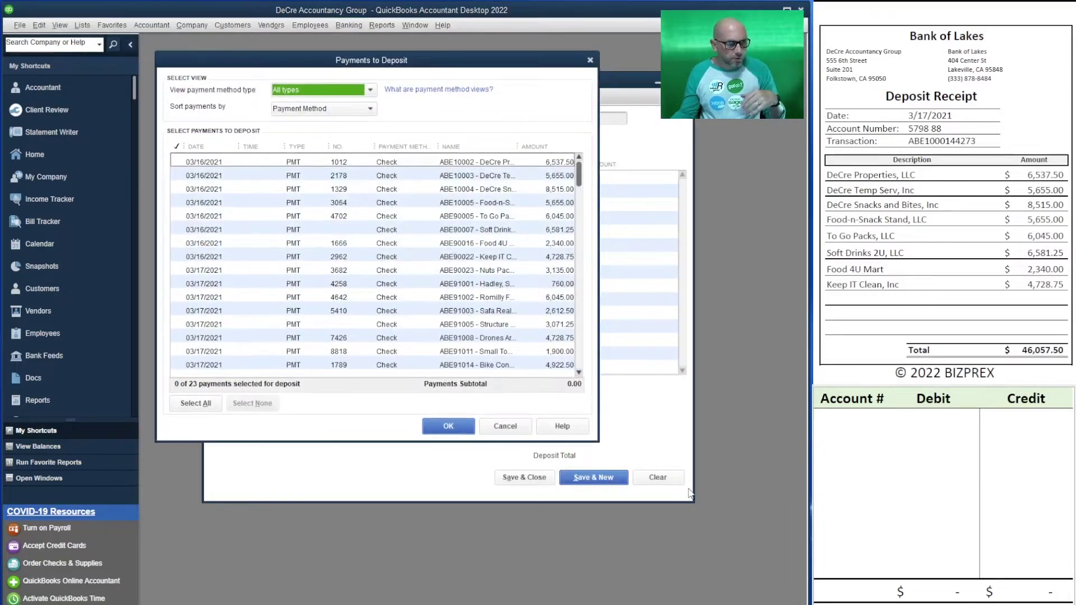
drag(599, 435, 766, 553)
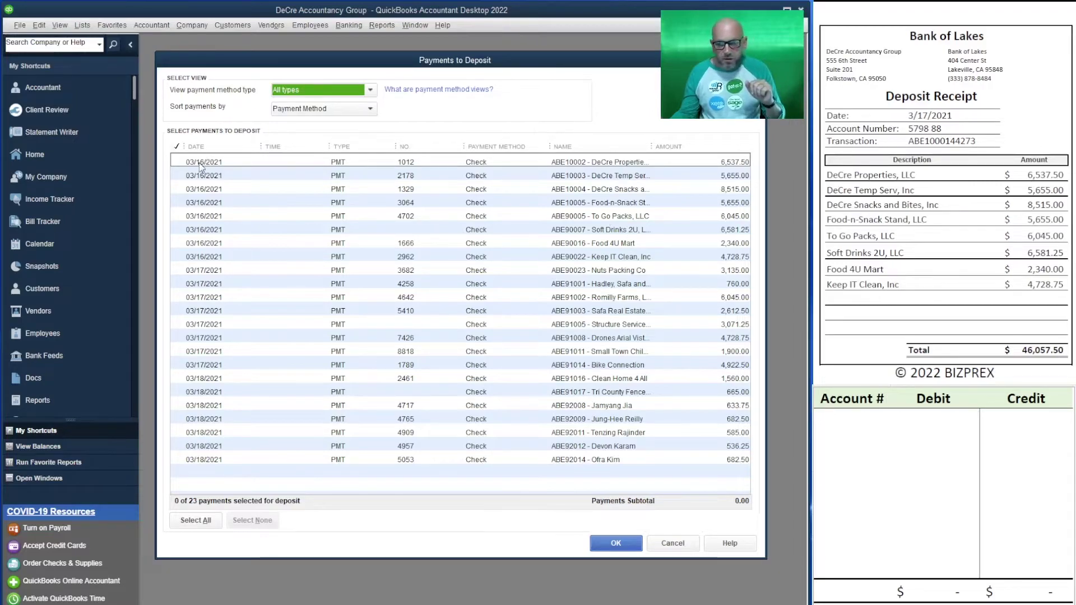
click(178, 162)
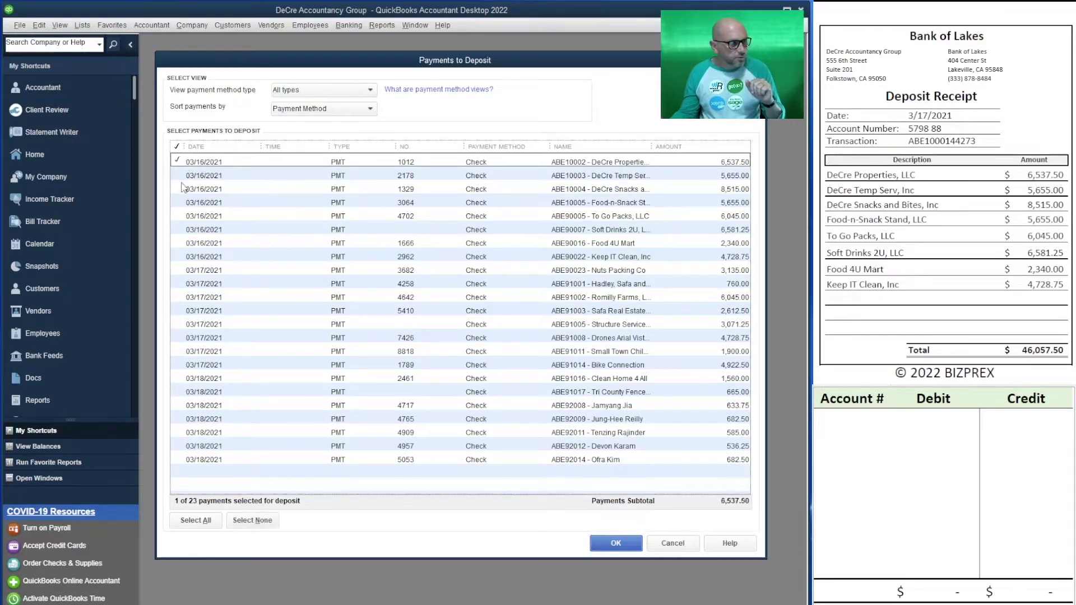
click(180, 176)
click(181, 188)
click(180, 206)
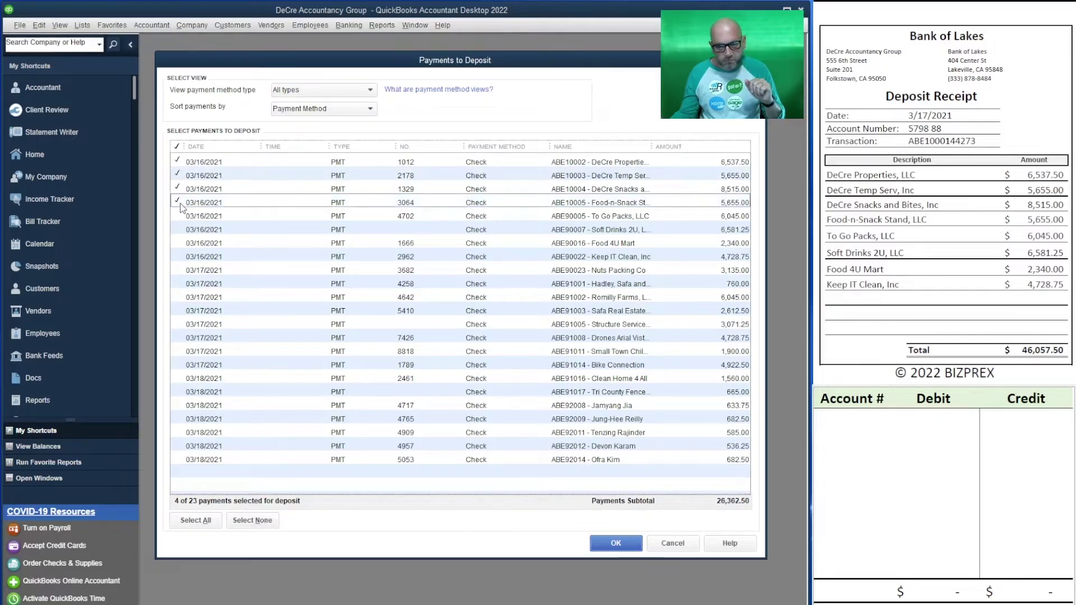
click(181, 217)
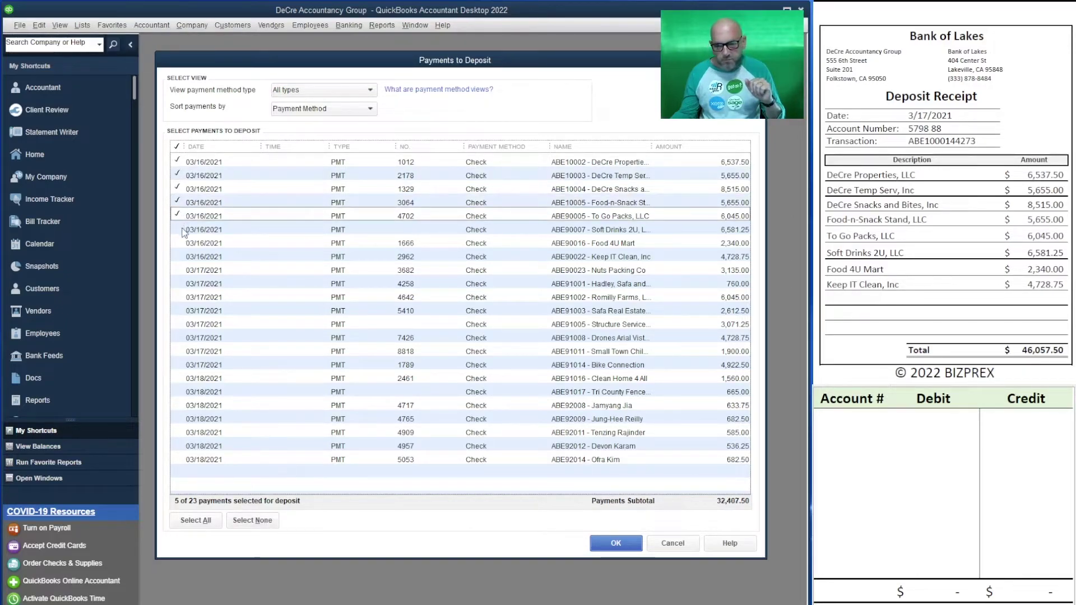
click(181, 231)
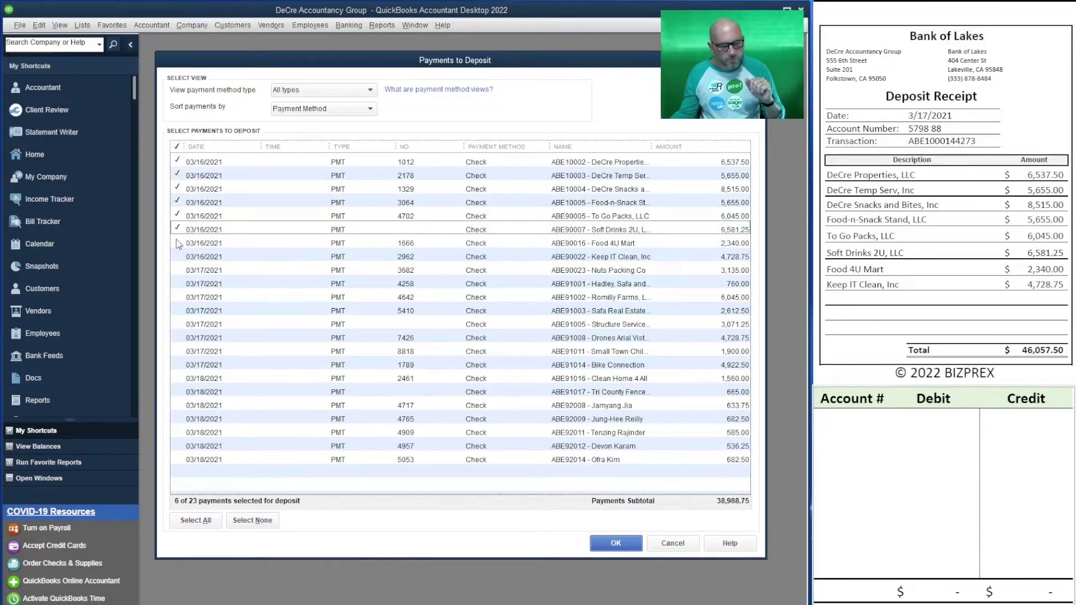
click(179, 243)
click(179, 255)
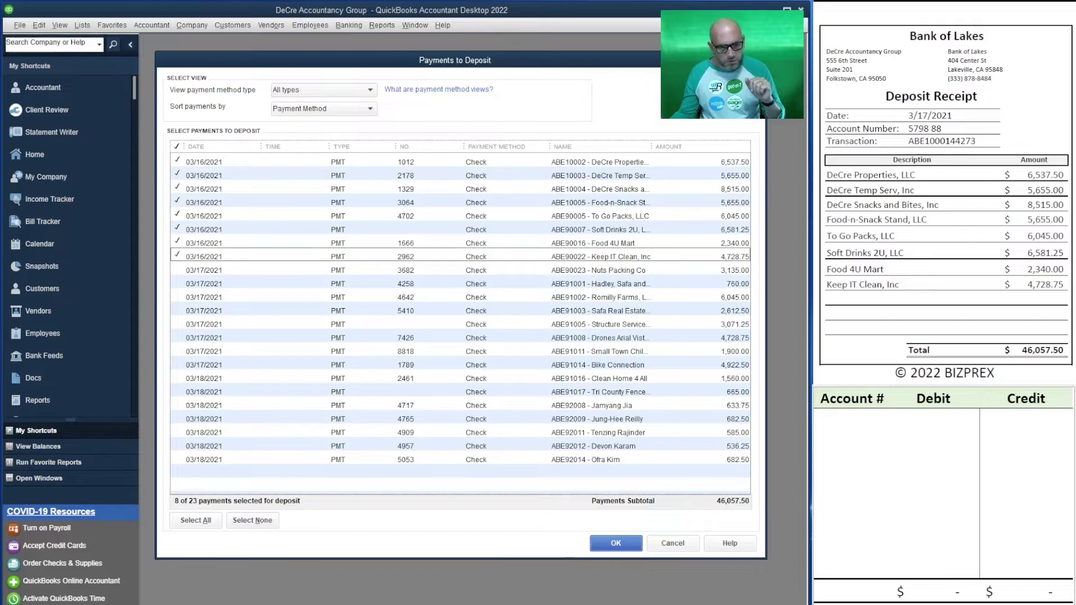
Step: Enter account 10100 with a 46,057.50 debit in the worksheet, and account 12000 in the row below
click(847, 421)
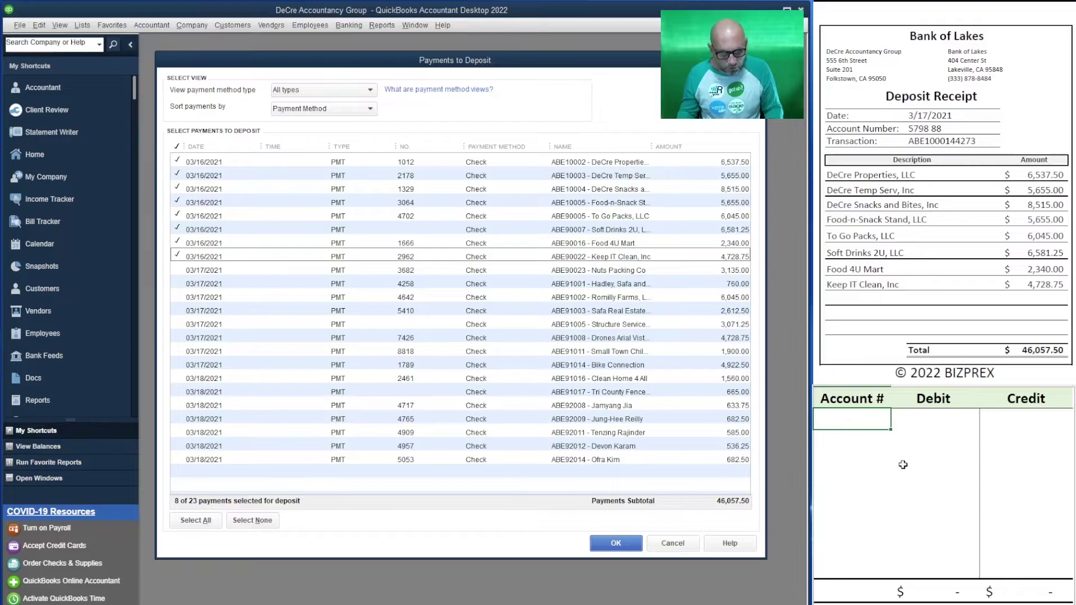
text(10100)
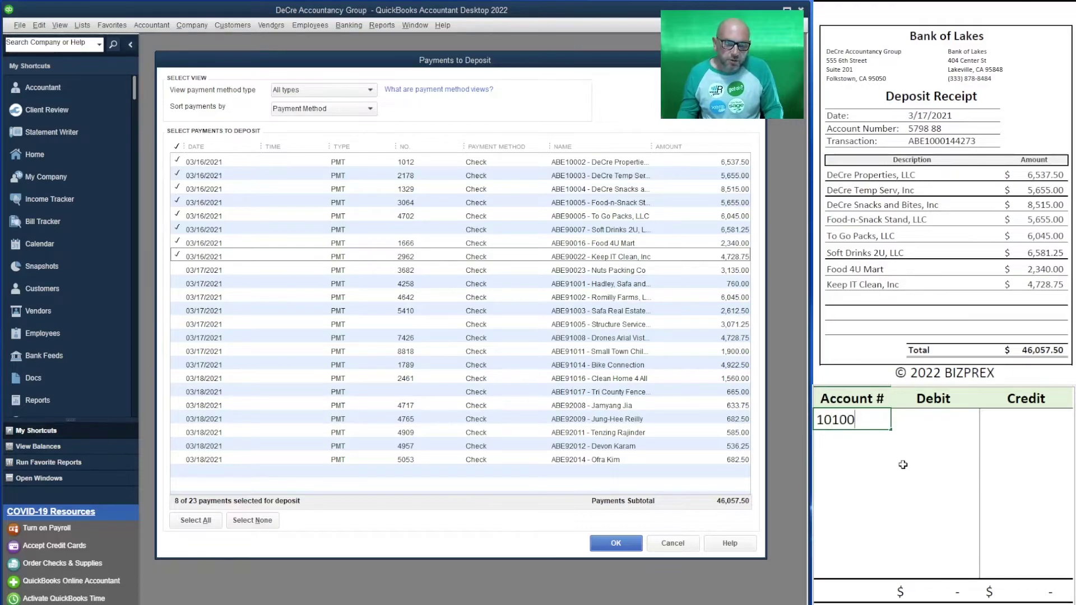
key(Tab)
text(4)
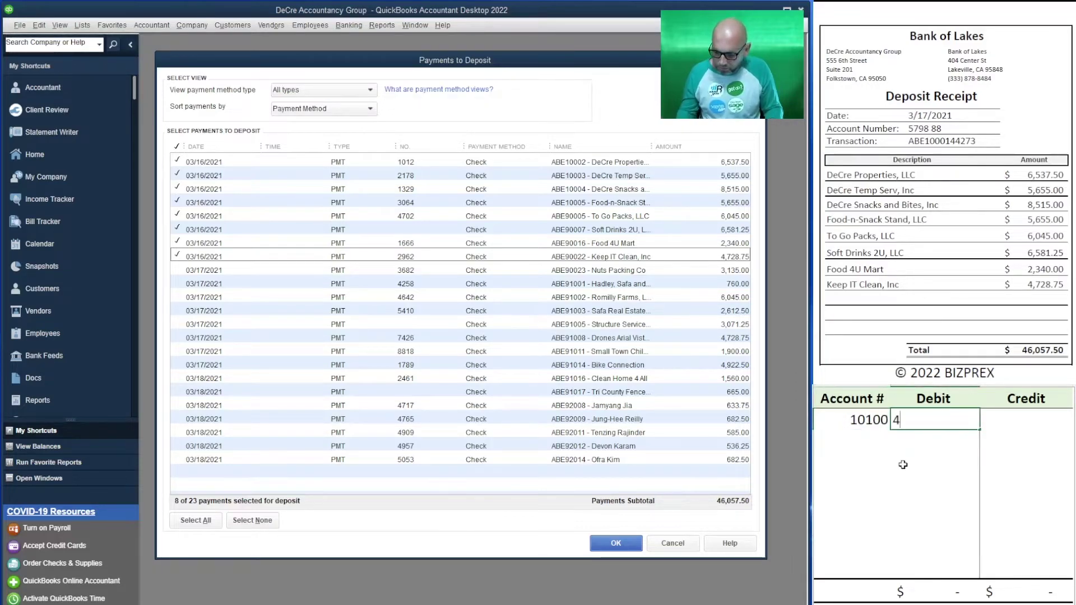
text(6,057.50)
key(Return)
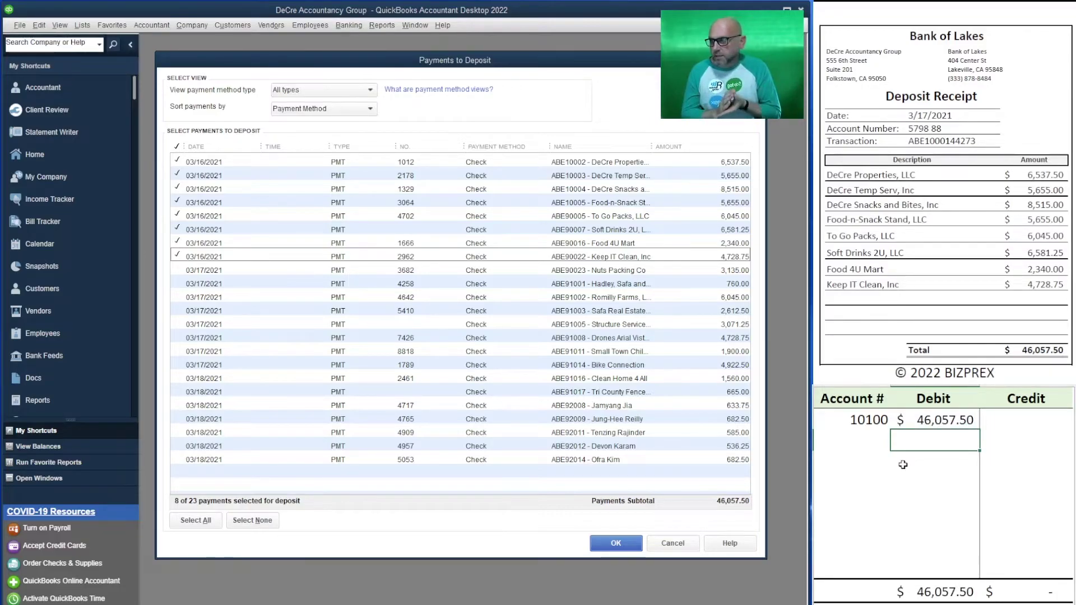
key(Left)
text(12000)
key(Tab)
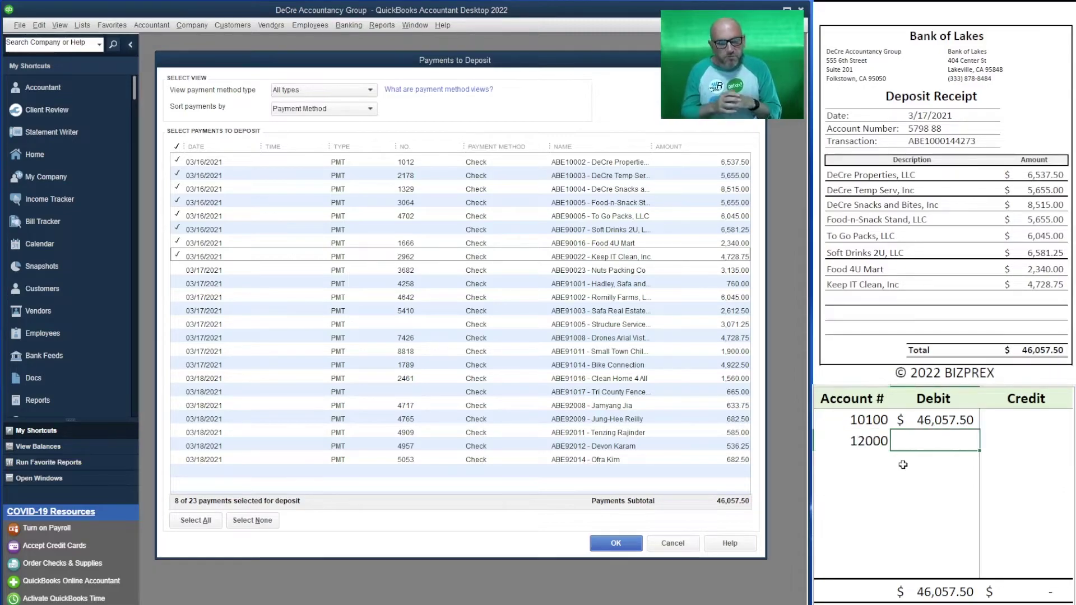
Step: Enter 46,057.50 as the credit for account 12000 in the worksheet
key(Tab)
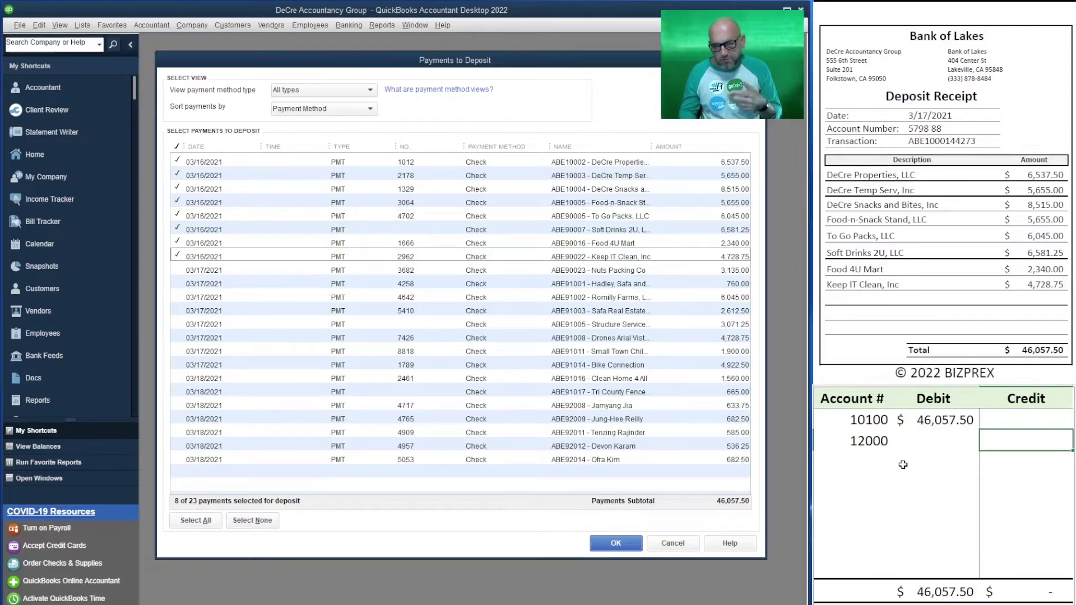
text(46057.50)
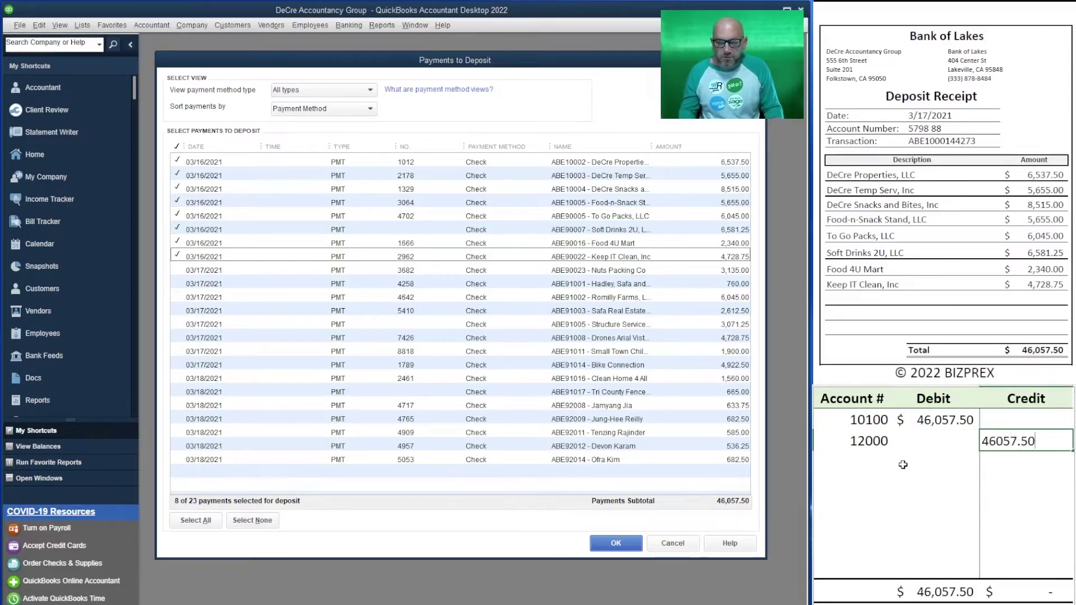
key(ctrl+Return)
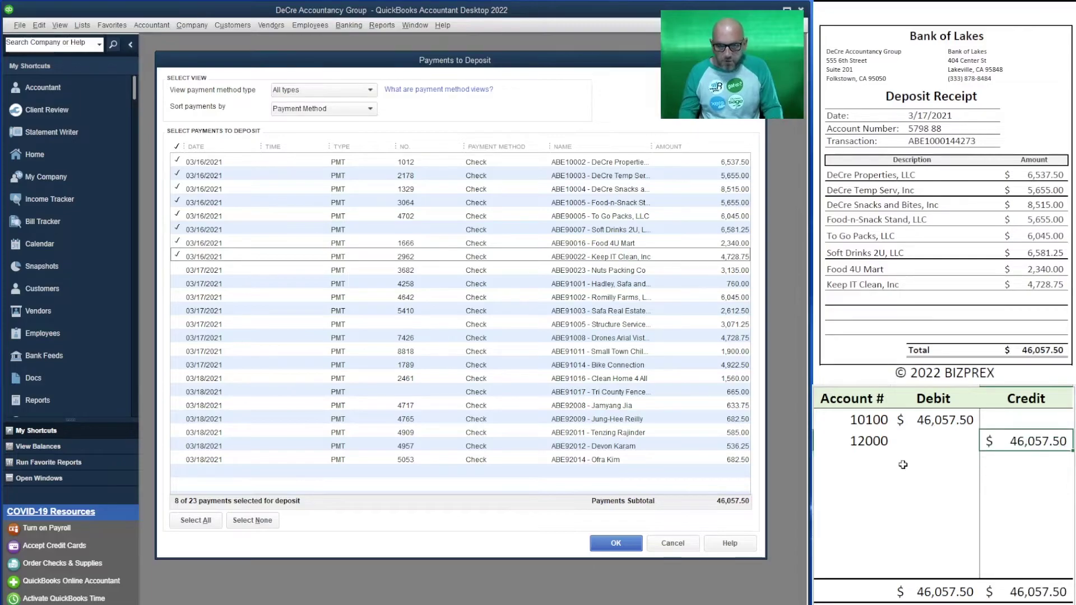
Step: Replace the account 12000 credit with separate credit lines of 6,537.50, 5,655, 8,515, 5,655 and 6,045
text(6)
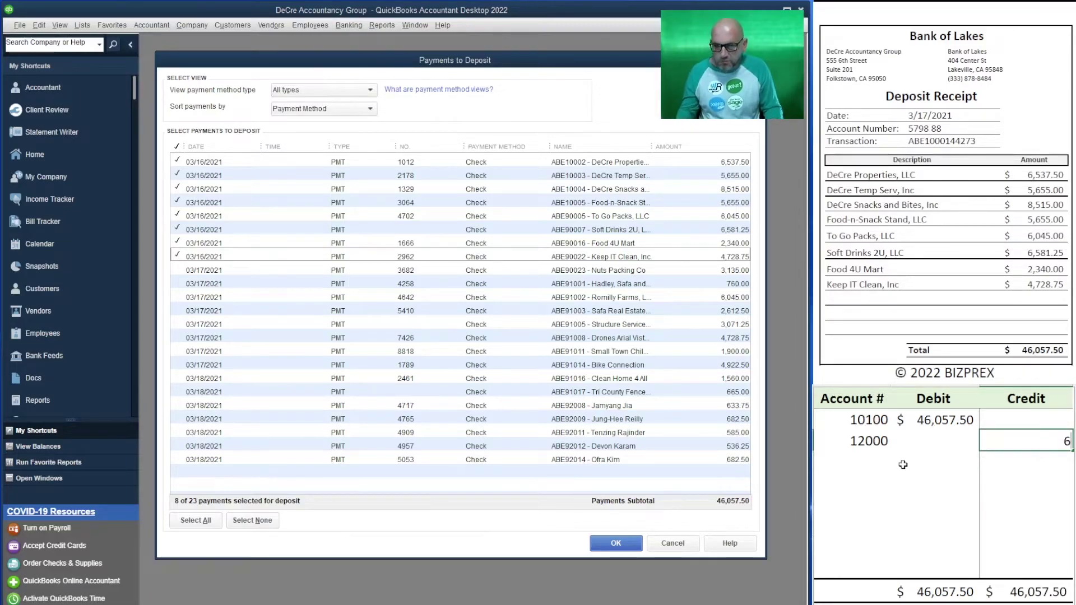
text(,537.50)
key(Return)
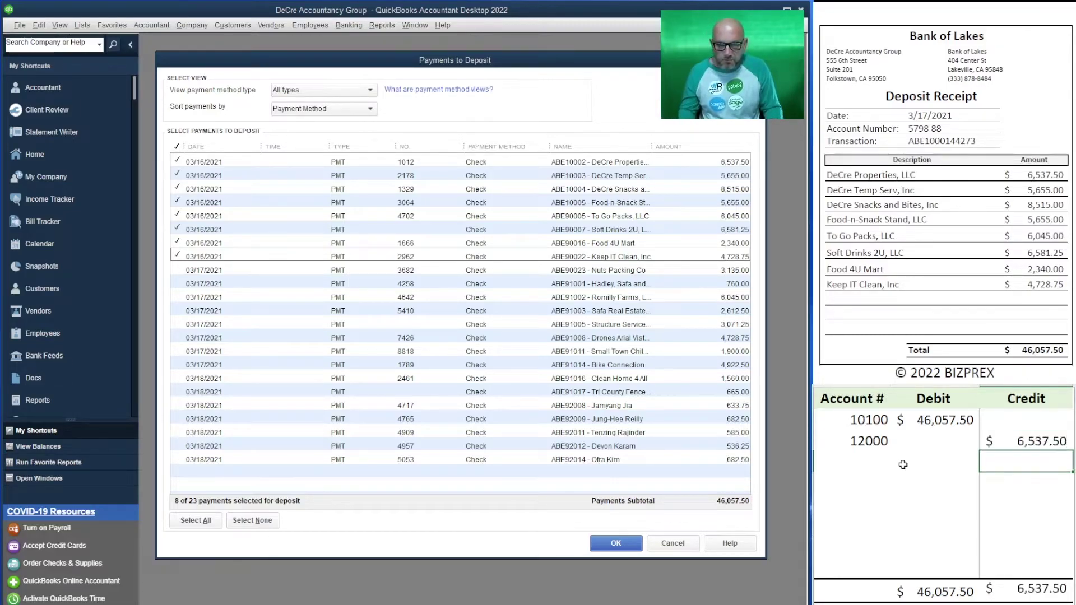
text(5655)
key(Return)
text(8,515)
key(Return)
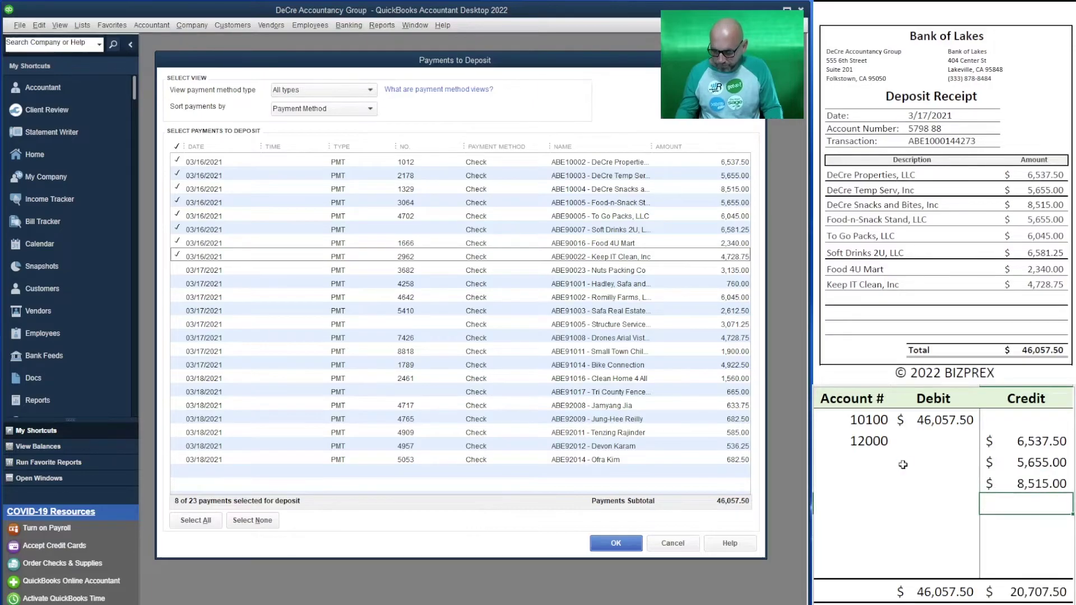
text(5655)
key(Return)
text(6,045)
key(Return)
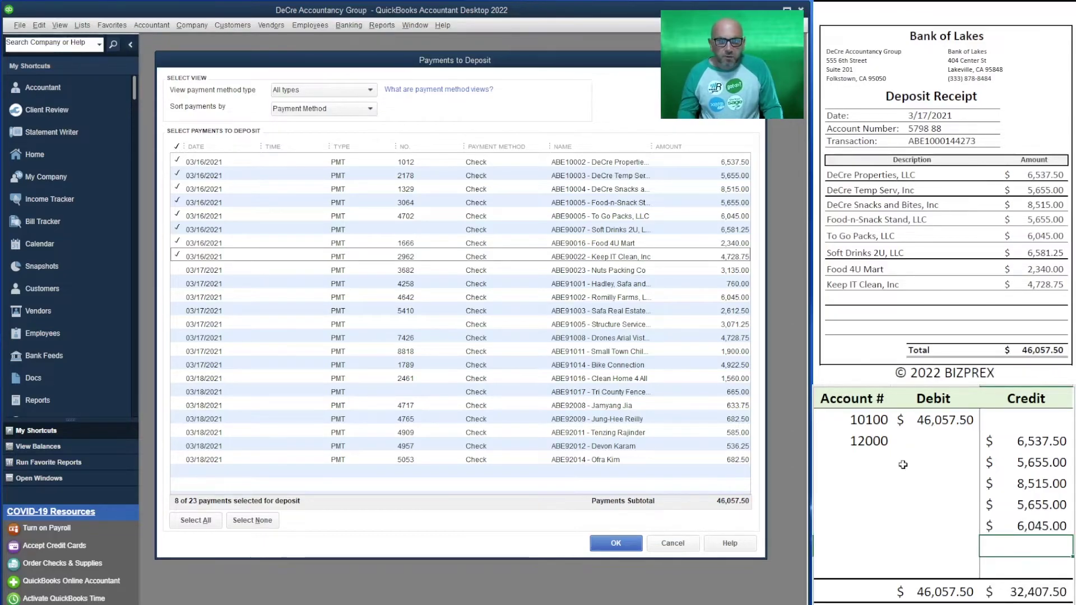
Step: Clear the five separate credit amounts from the worksheet
key(Up)
key(BackSpace)
key(Up)
key(BackSpace)
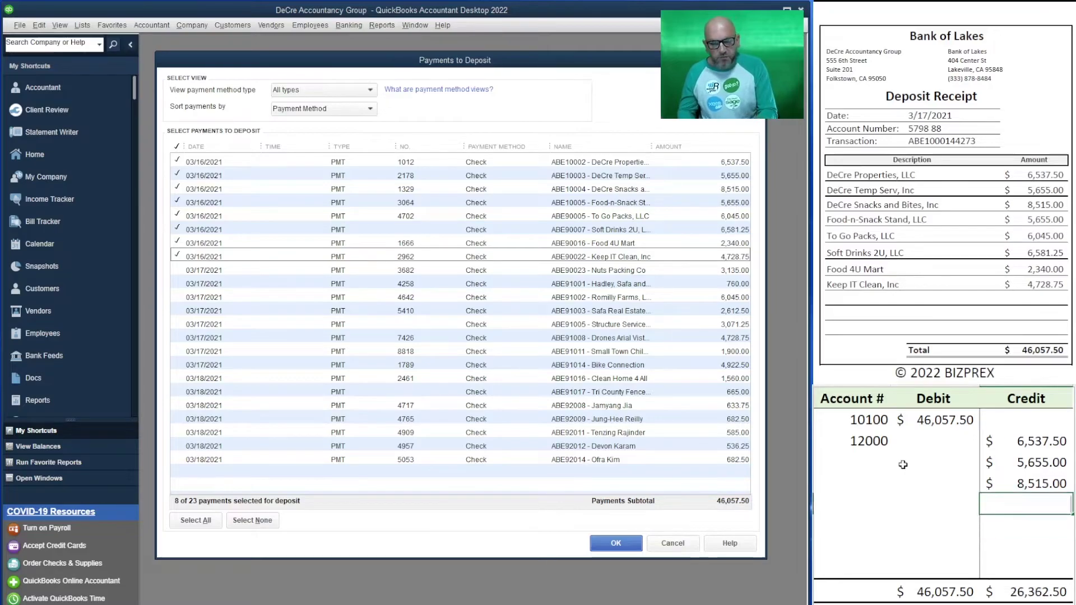
key(Up)
key(BackSpace)
key(Up)
key(BackSpace)
key(Up)
key(BackSpace)
Step: Enter the account 12000 credit as the formula =6537.50+5655+8515+5655+6045+6581.25+2340+4728.75
text(=6)
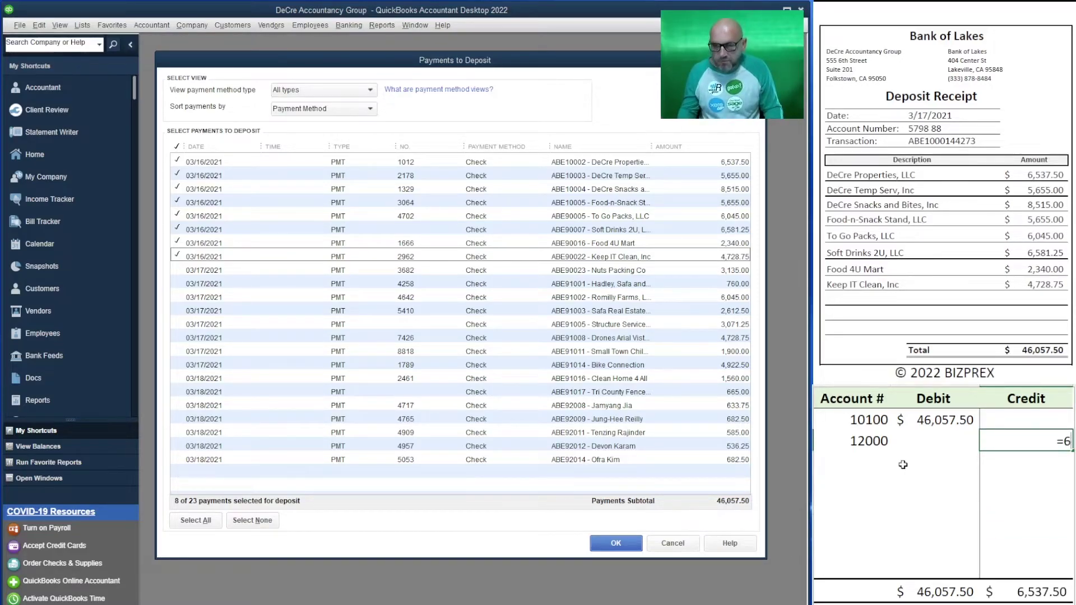
text(537.50+5655+)
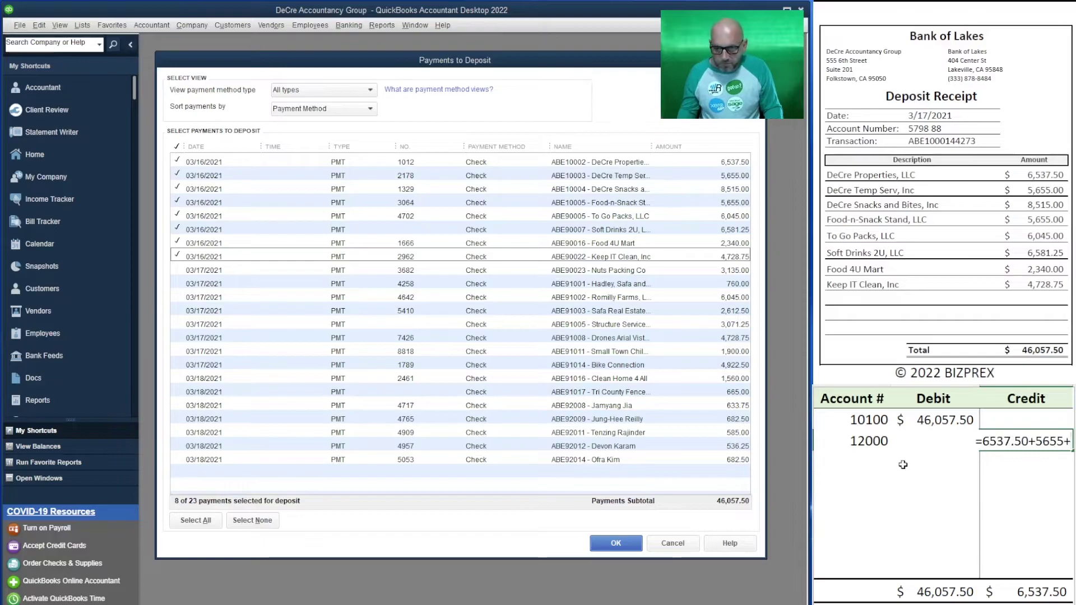
text(8515)
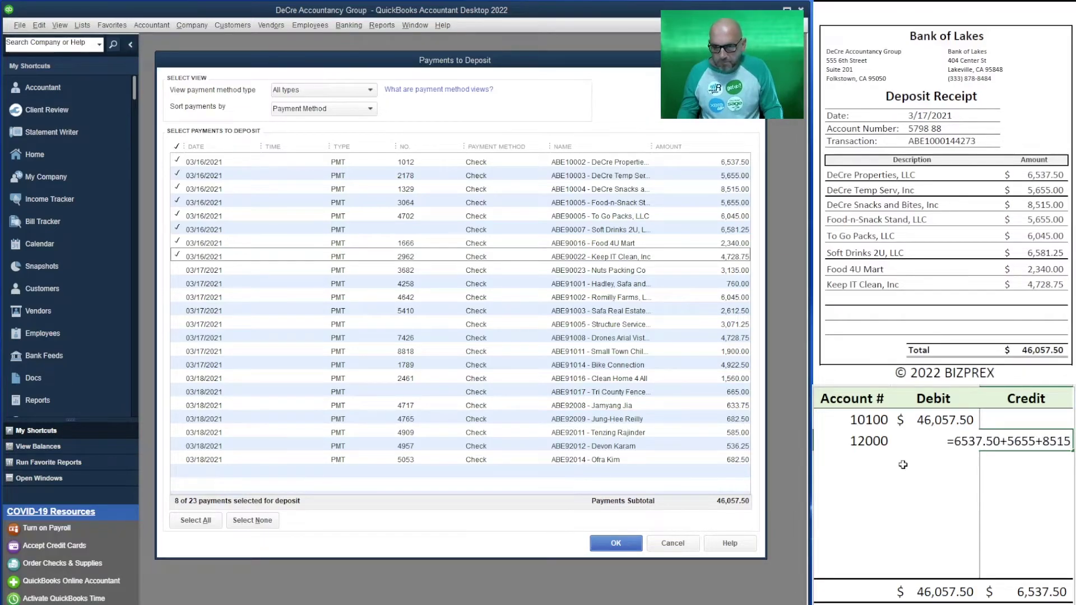
text(+56)
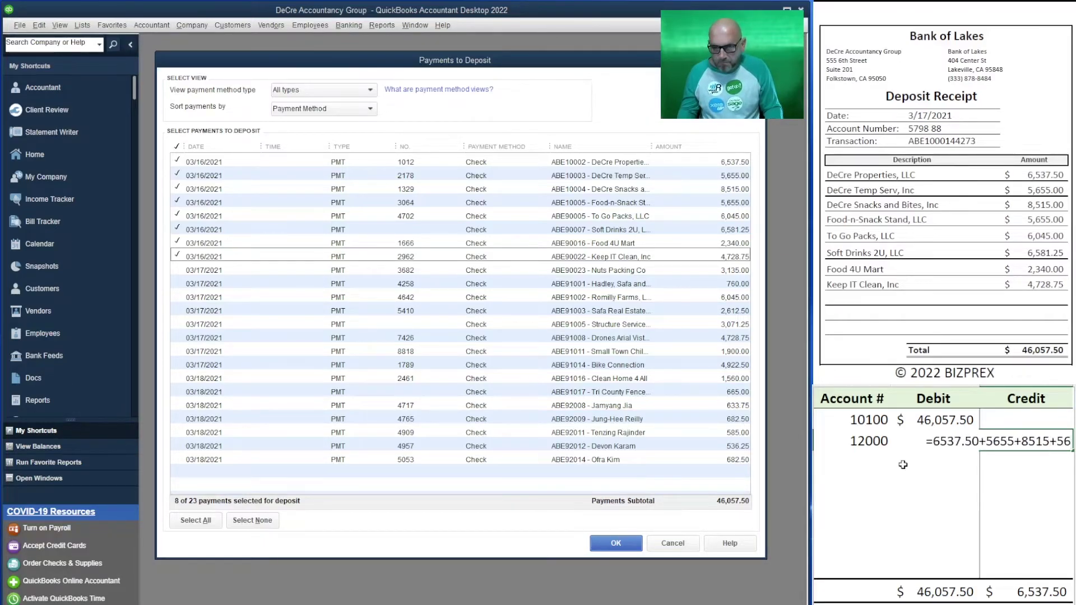
text(55+6045+)
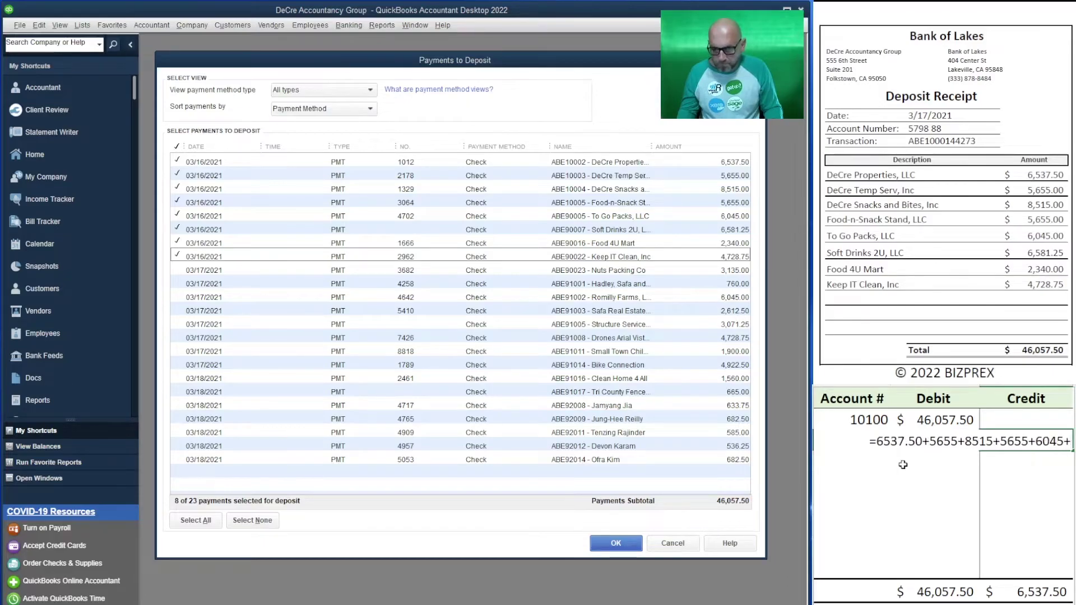
text(6581.25+2340)
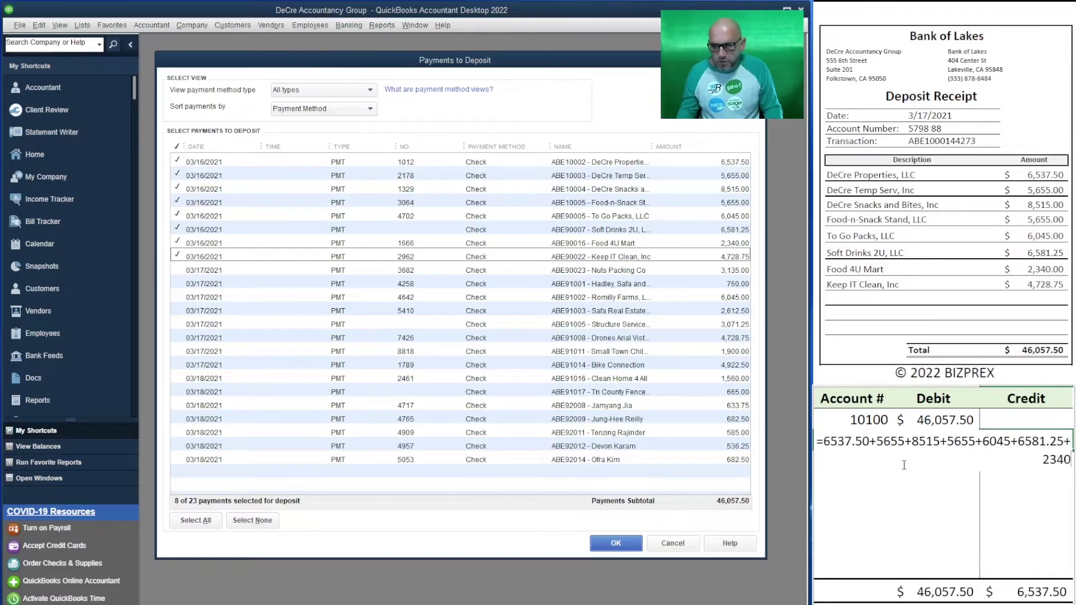
text(+4728.75)
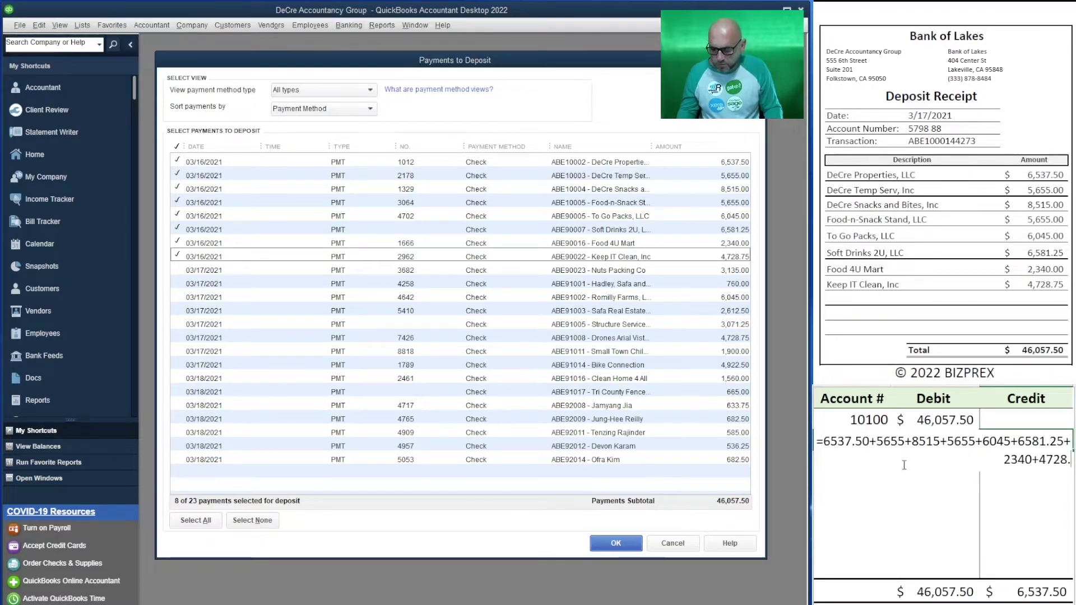
key(Return)
key(Left)
key(Down)
key(Down)
key(Down)
key(Down)
key(Right)
key(Up)
key(Up)
key(Up)
key(Up)
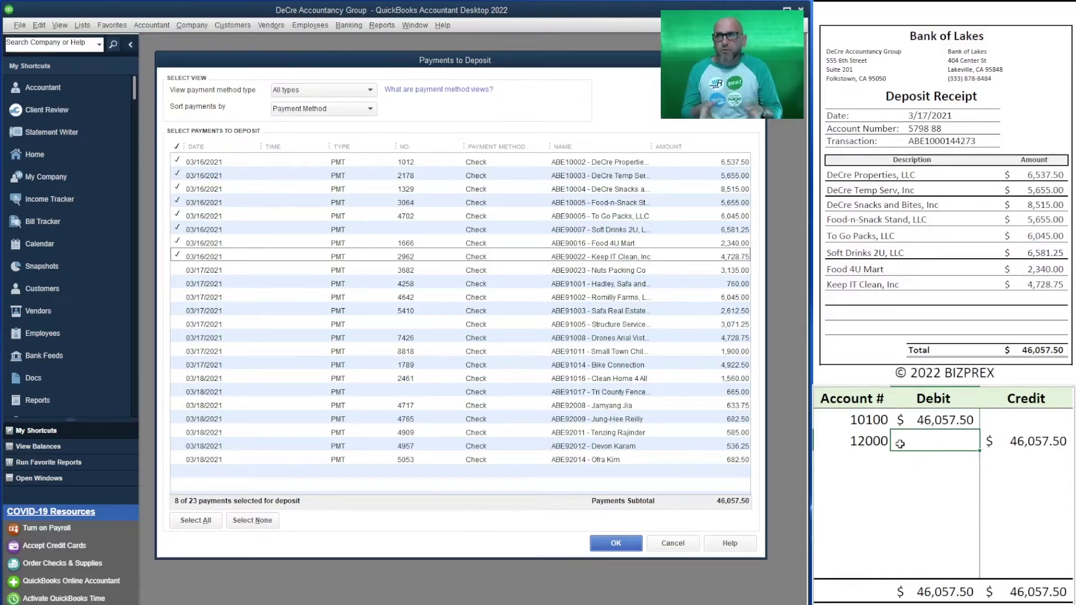
Step: Confirm the selected payments and add them to the bank deposit
click(615, 545)
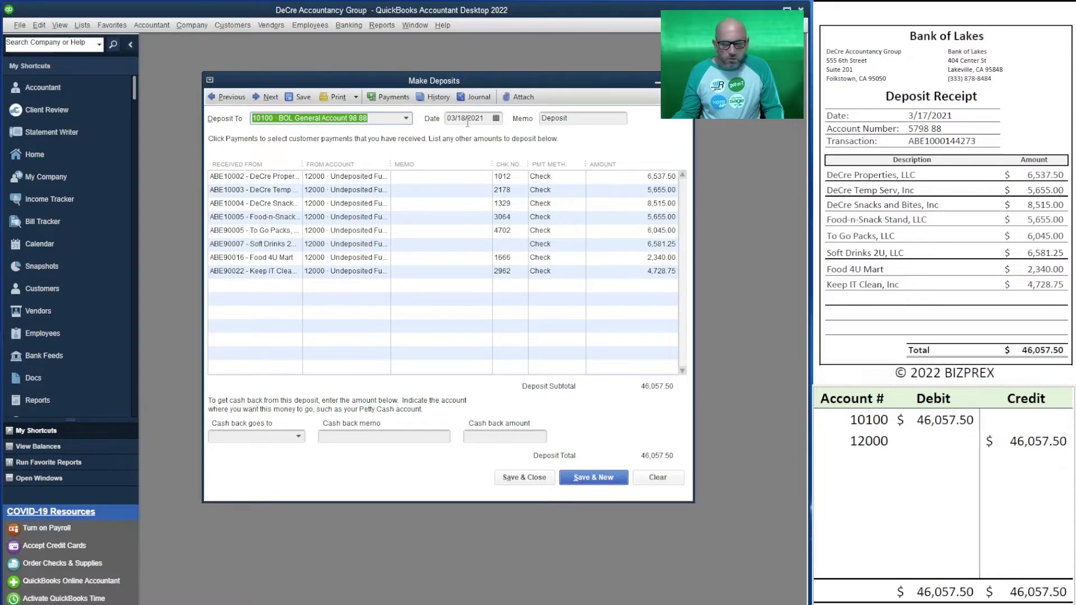
Step: Date the deposit 03/17/2021 with the receipt's transaction number as its memo, and save it to start a new deposit
click(496, 118)
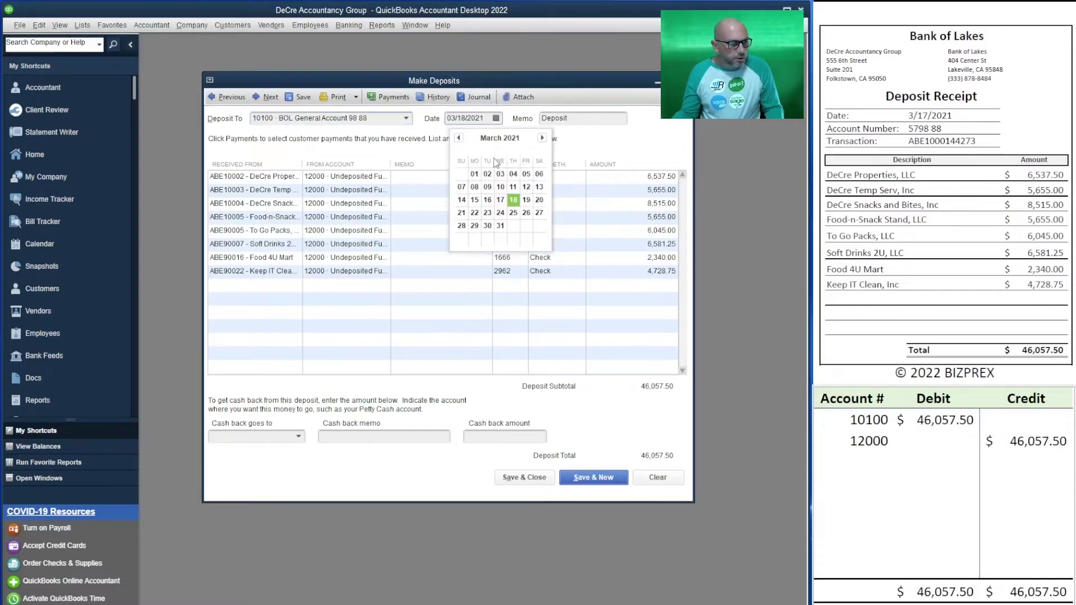
click(504, 199)
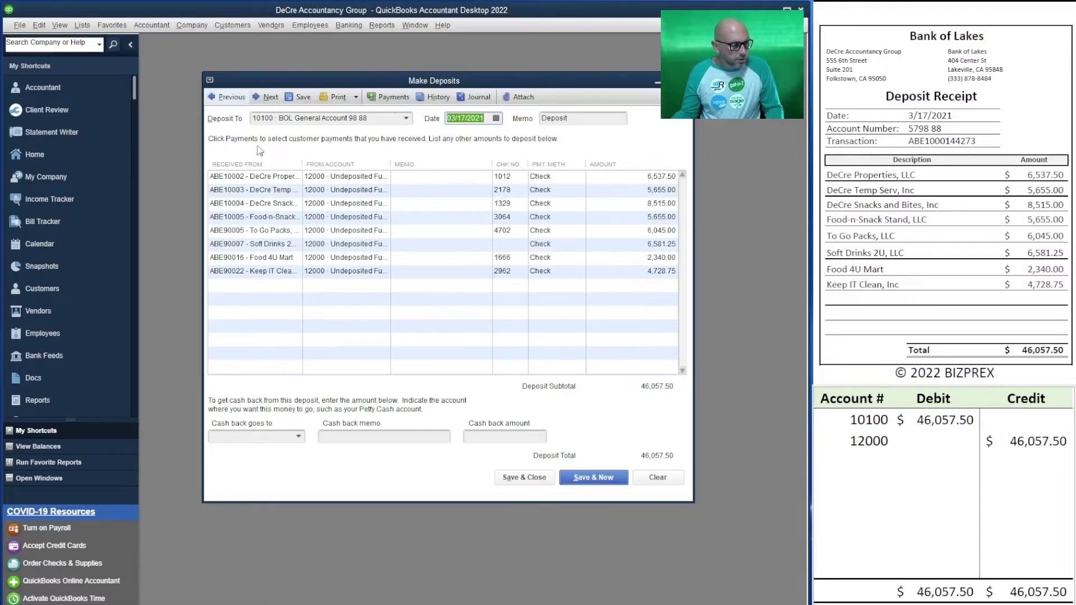
click(902, 137)
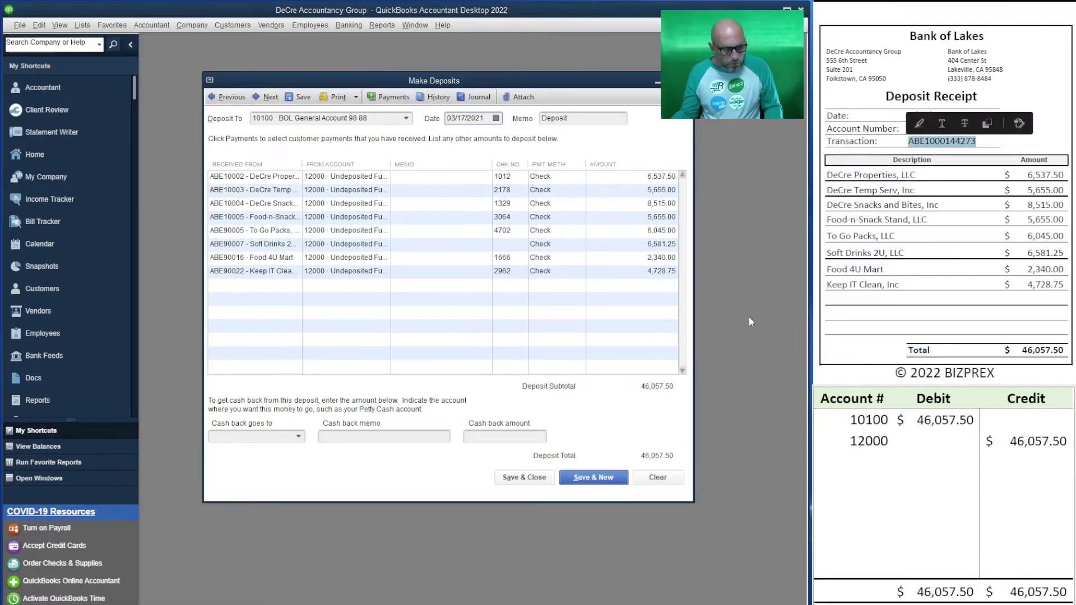
double_click(555, 118)
key(ctrl+v)
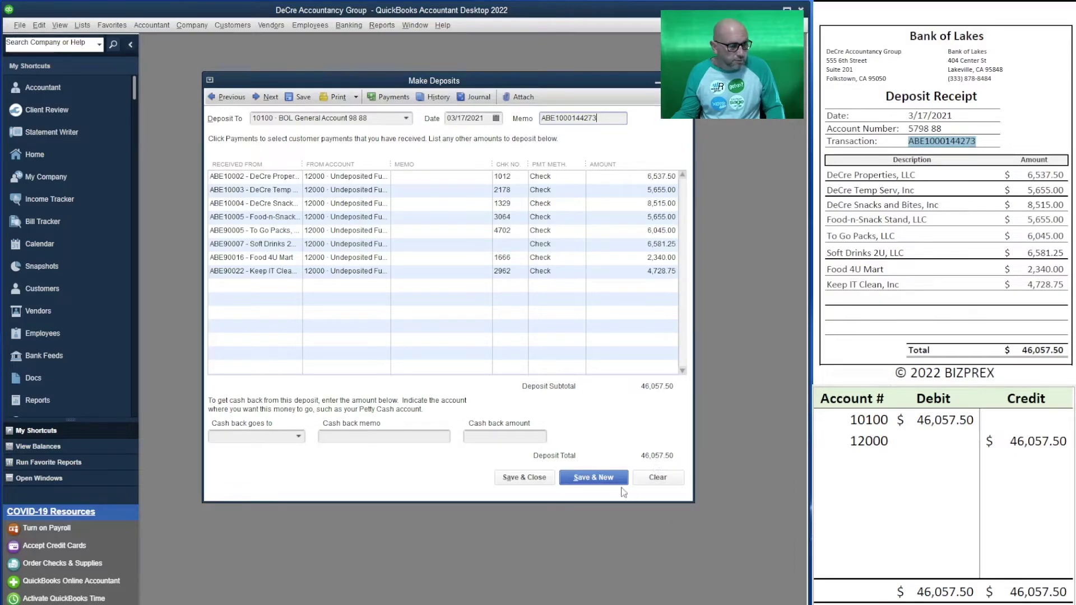
click(594, 477)
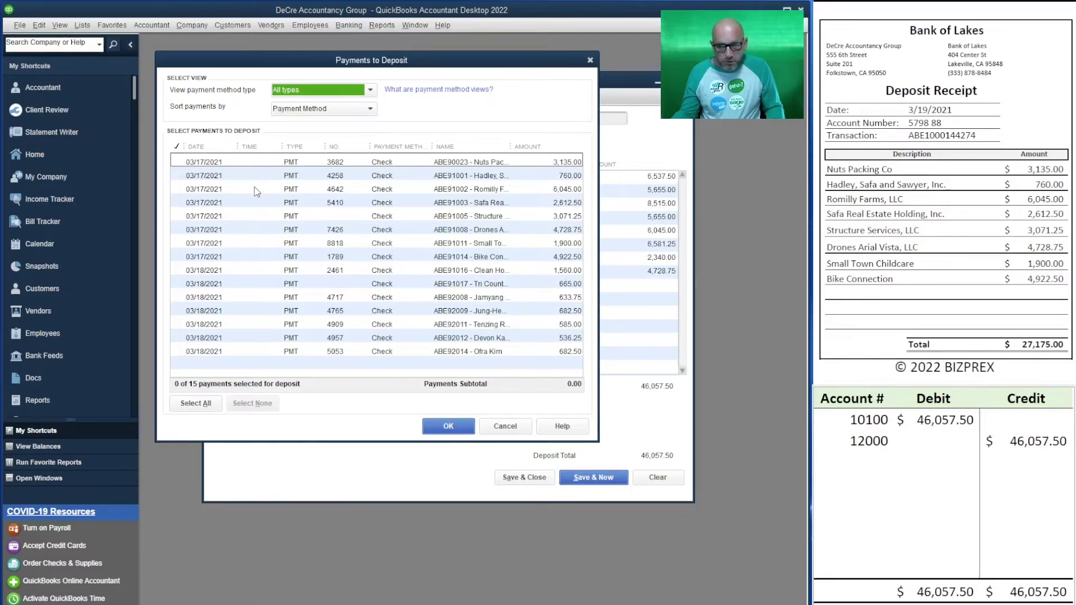
Step: Select for deposit the eight payments dated 03/17/2021 that the 3/19/2021 receipt lists, from Nuts Packing through Bike Connection
click(187, 161)
click(183, 175)
click(178, 188)
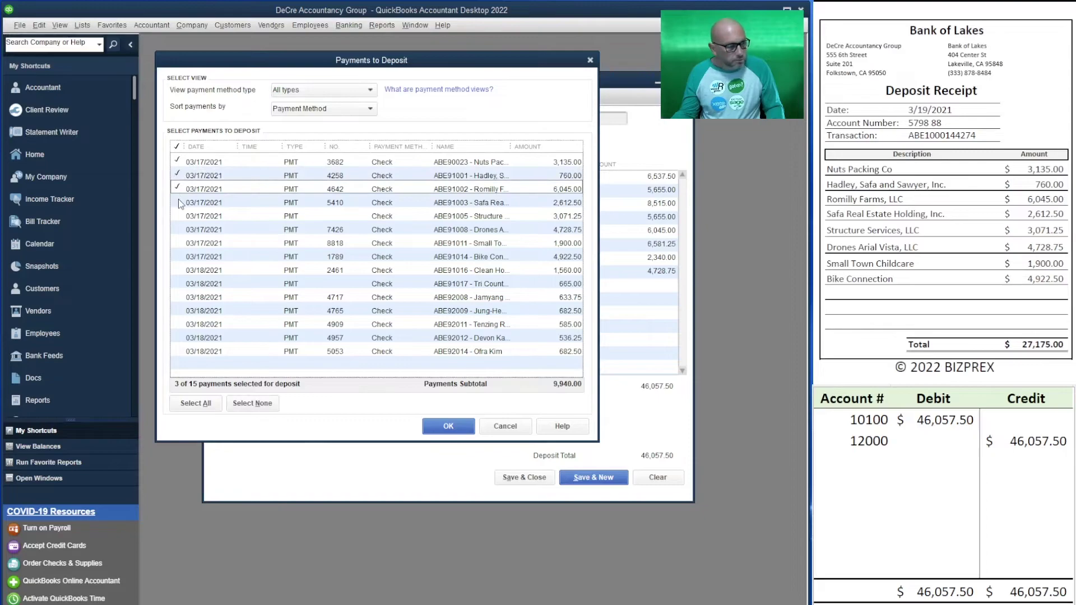
click(179, 203)
click(182, 217)
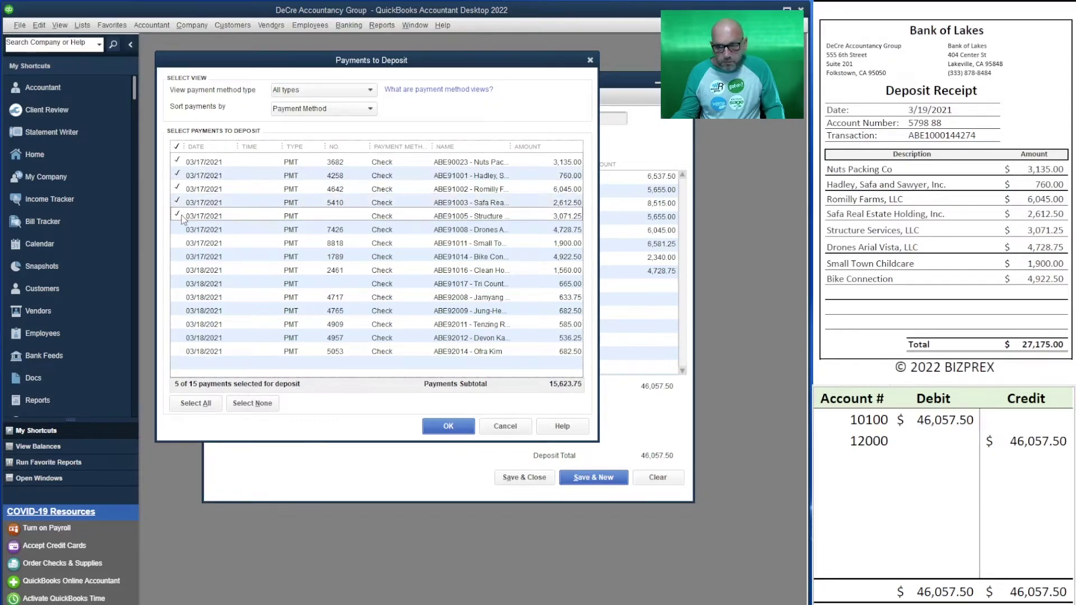
click(184, 230)
click(183, 243)
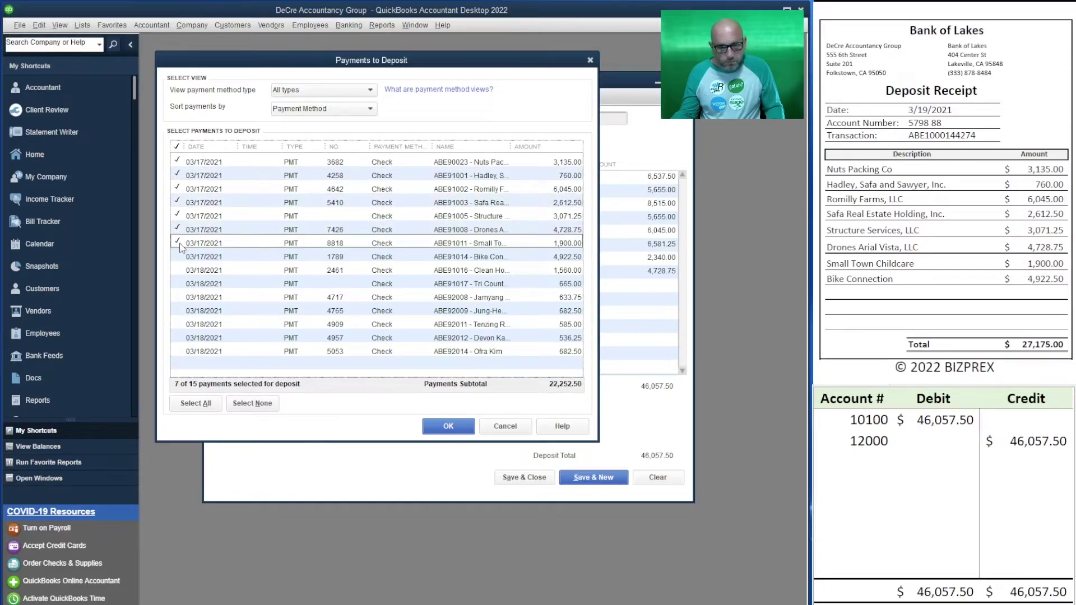
click(184, 257)
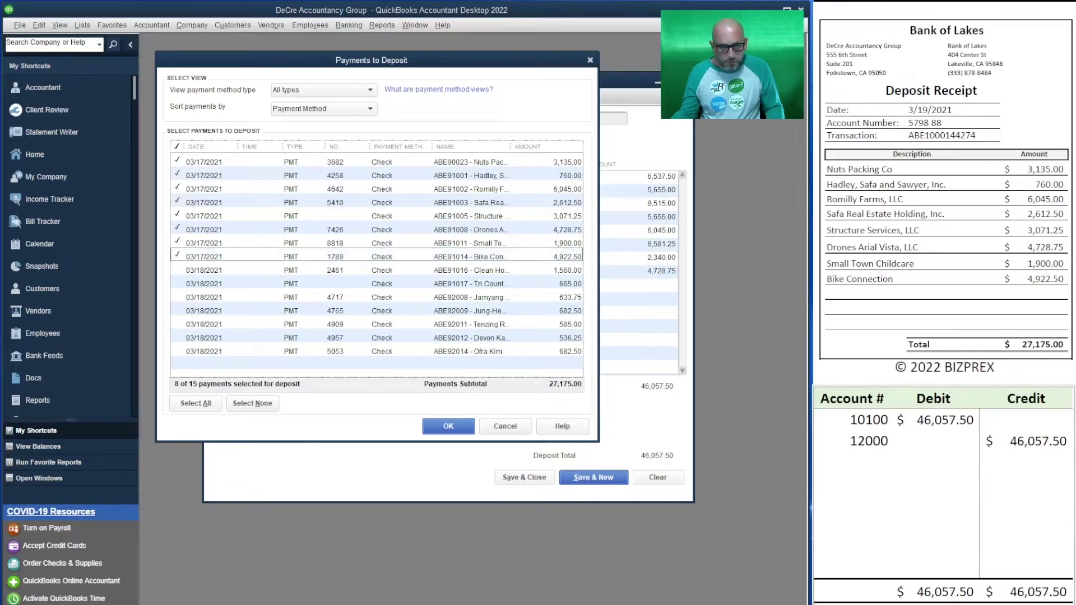
Step: Set the worksheet's account 10100 debit to 27,175 and add the selected payments to the bank deposit
click(927, 428)
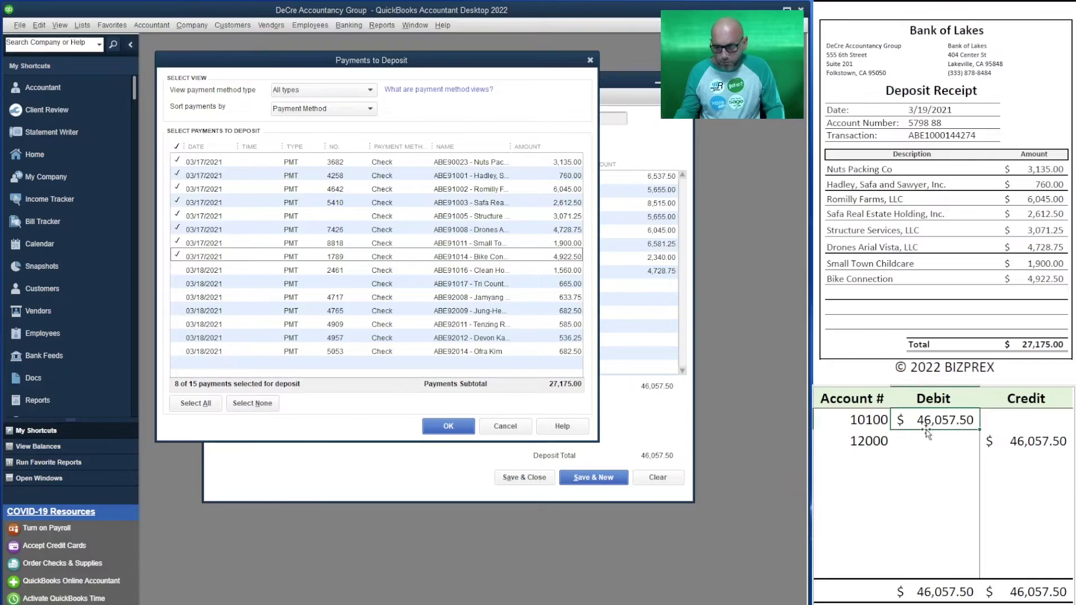
text(27175)
key(Return)
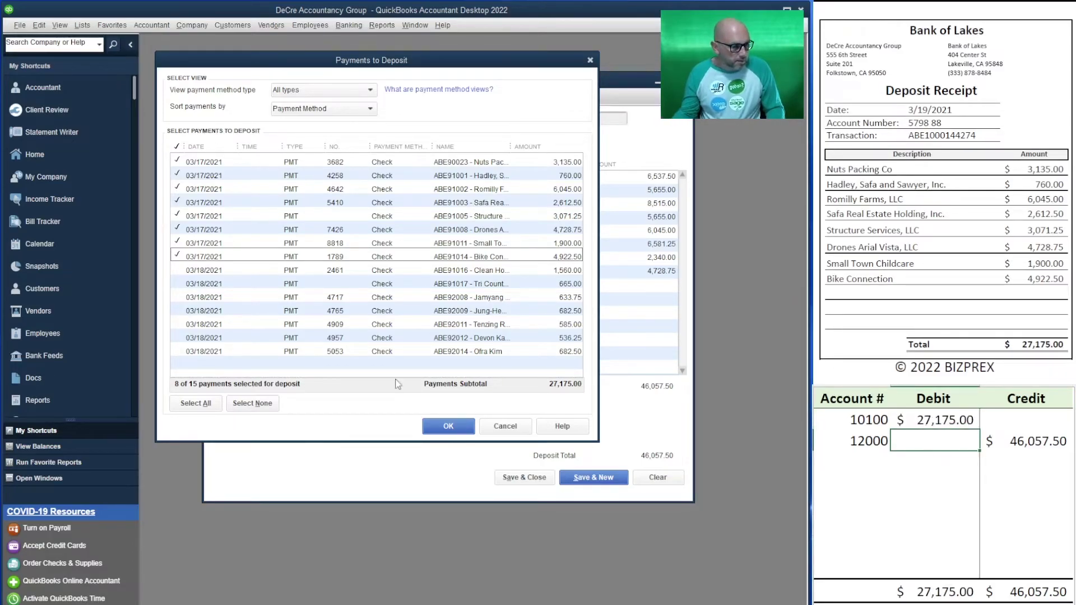
click(440, 426)
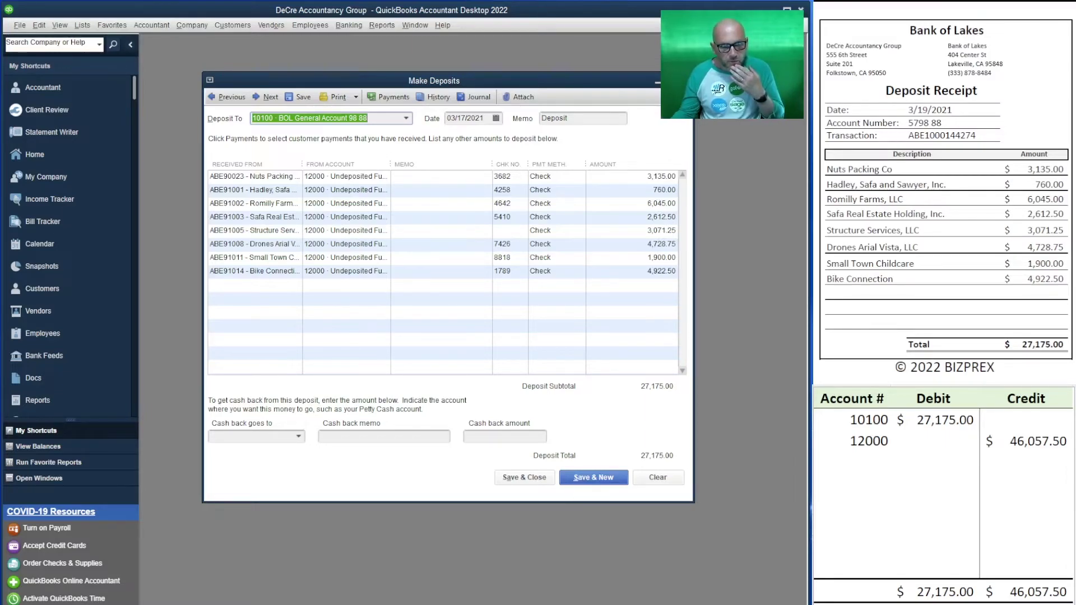
Step: Set the account 12000 credit in the worksheet to 27,175
click(1015, 443)
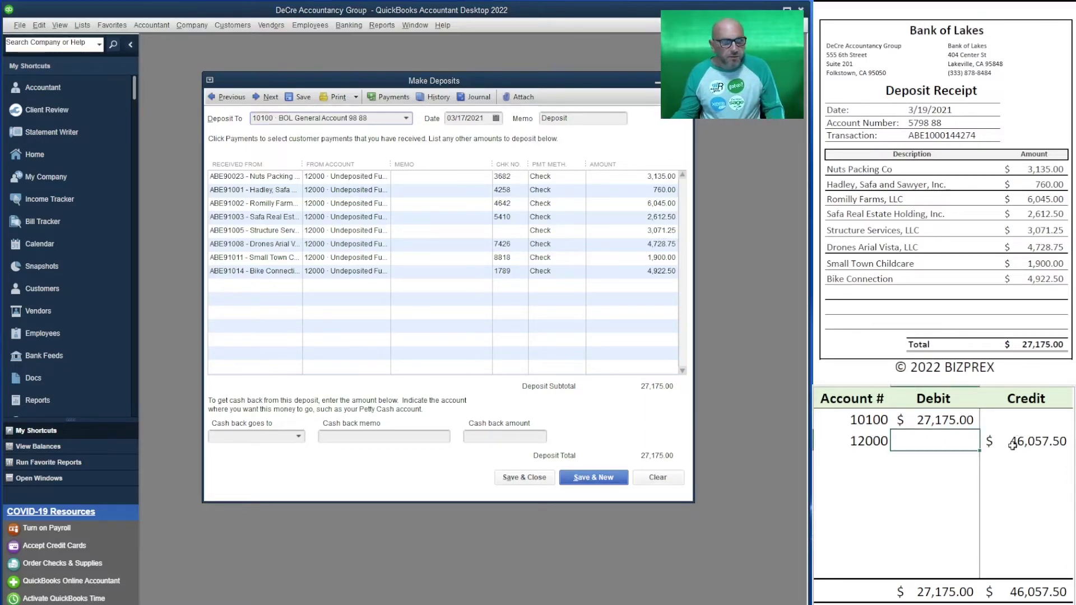
text(27,175)
key(Return)
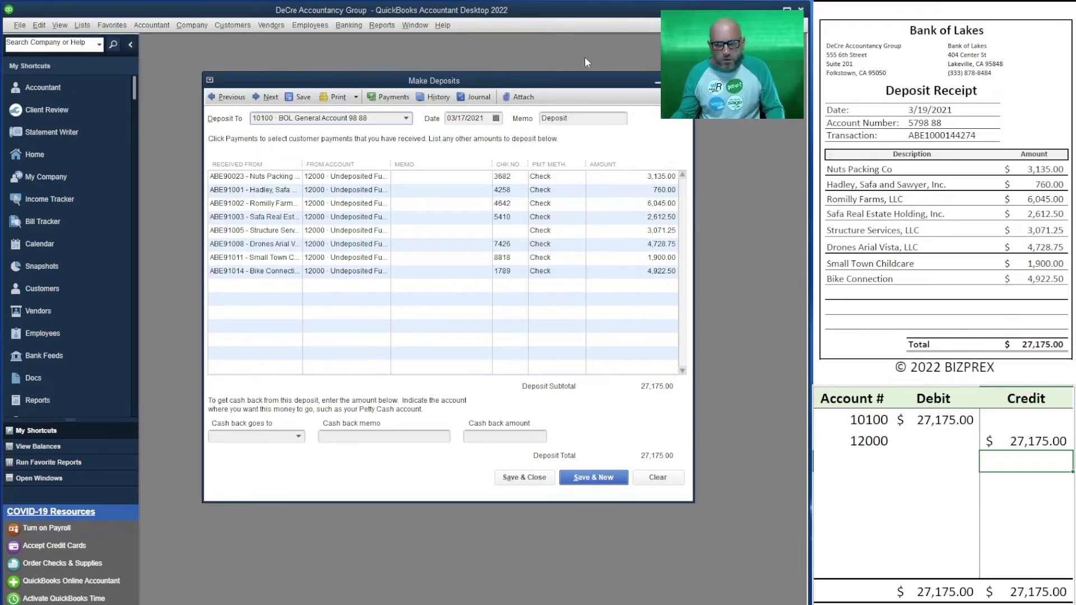
Step: Set the deposit date to 03/19/2021
click(498, 118)
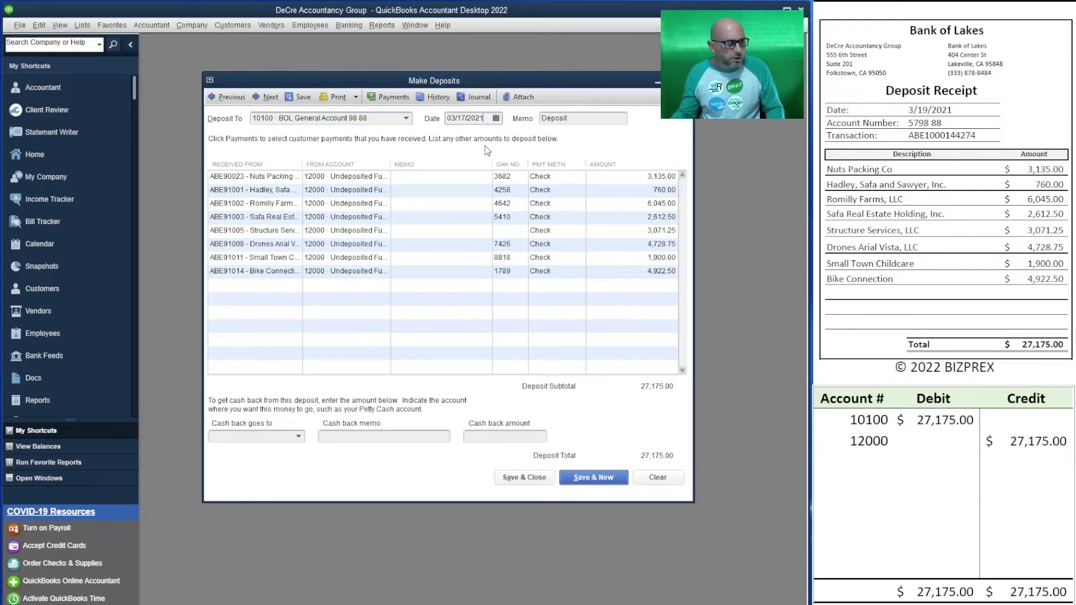
click(496, 117)
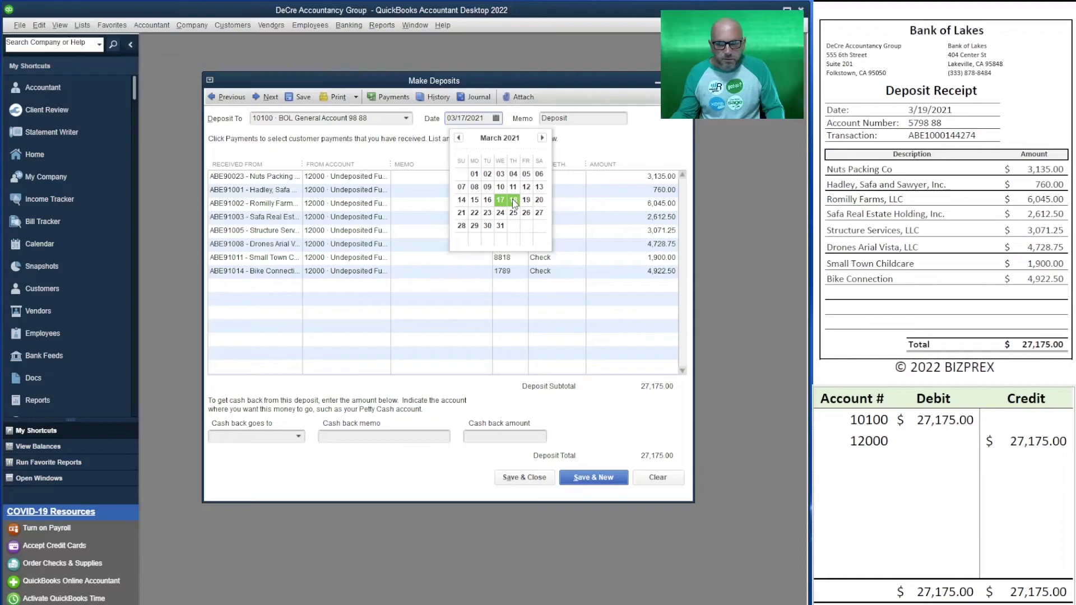
click(513, 201)
click(496, 118)
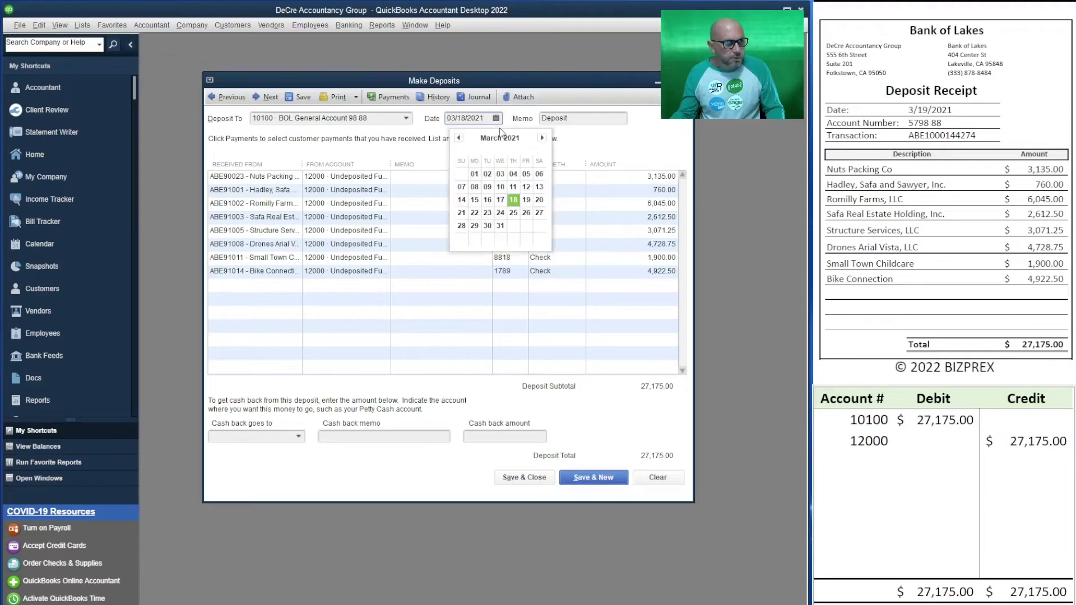
click(527, 200)
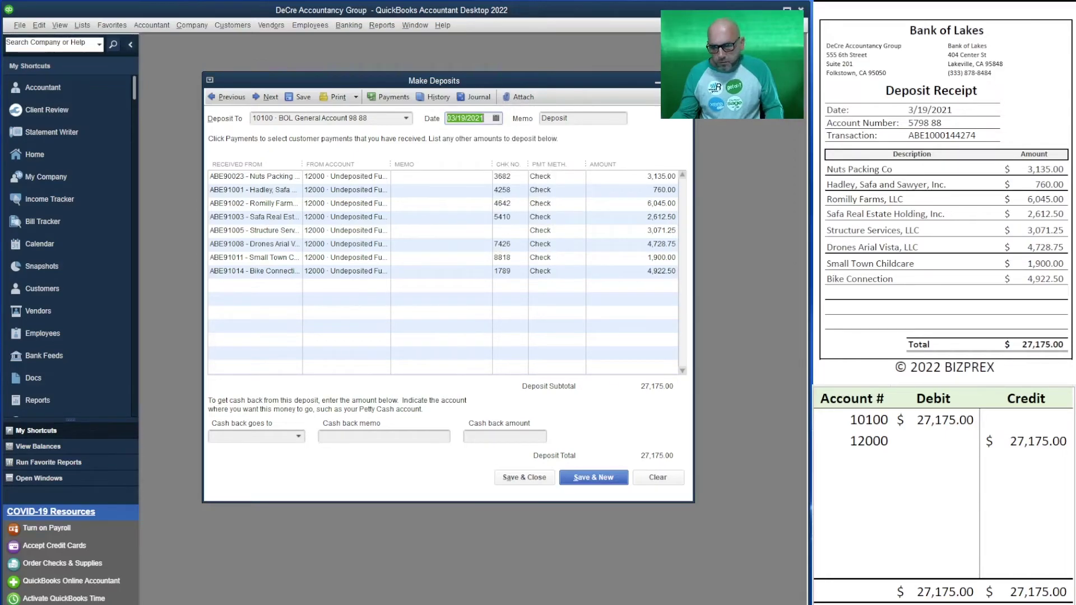
Step: Copy the receipt's transaction number into the deposit memo and the memo of all eight payment lines
drag(976, 135, 907, 136)
key(ctrl+c)
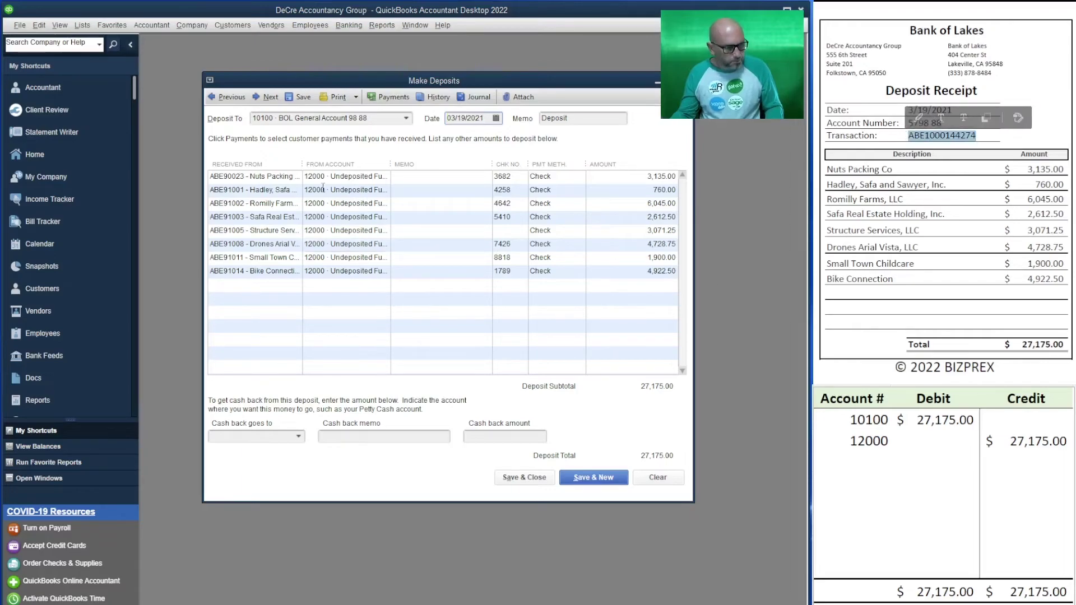
click(591, 123)
key(ctrl+v)
click(427, 177)
key(ctrl+v)
key(Down)
key(ctrl+v)
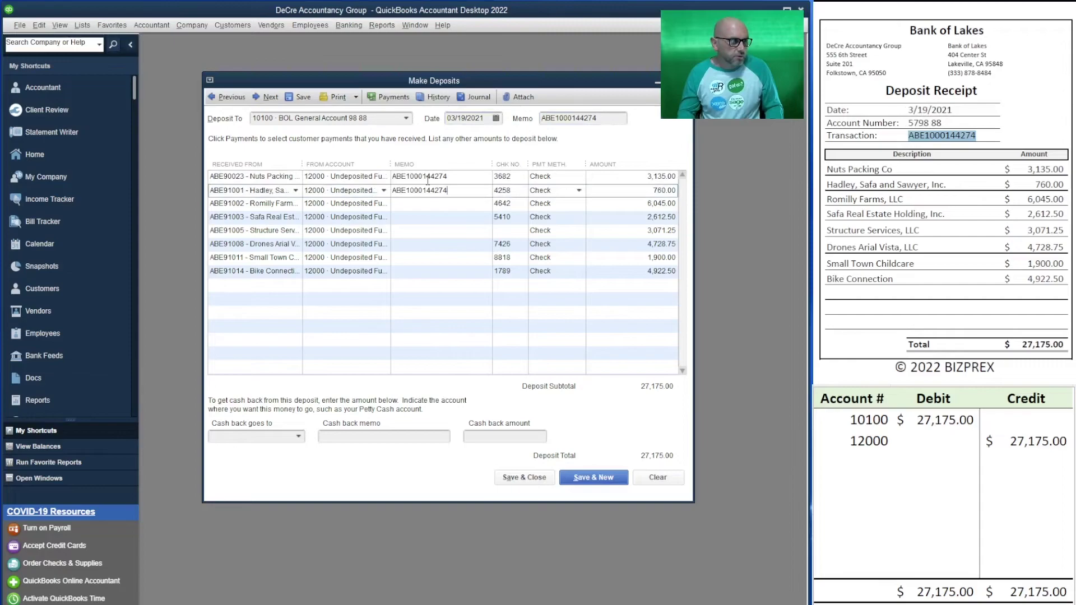
key(Down)
key(ctrl+v)
key(Down)
key(ctrl+v)
key(Down)
key(ctrl+v)
key(Down)
key(ctrl+v)
key(Down)
key(ctrl+v)
key(Down)
key(ctrl+v)
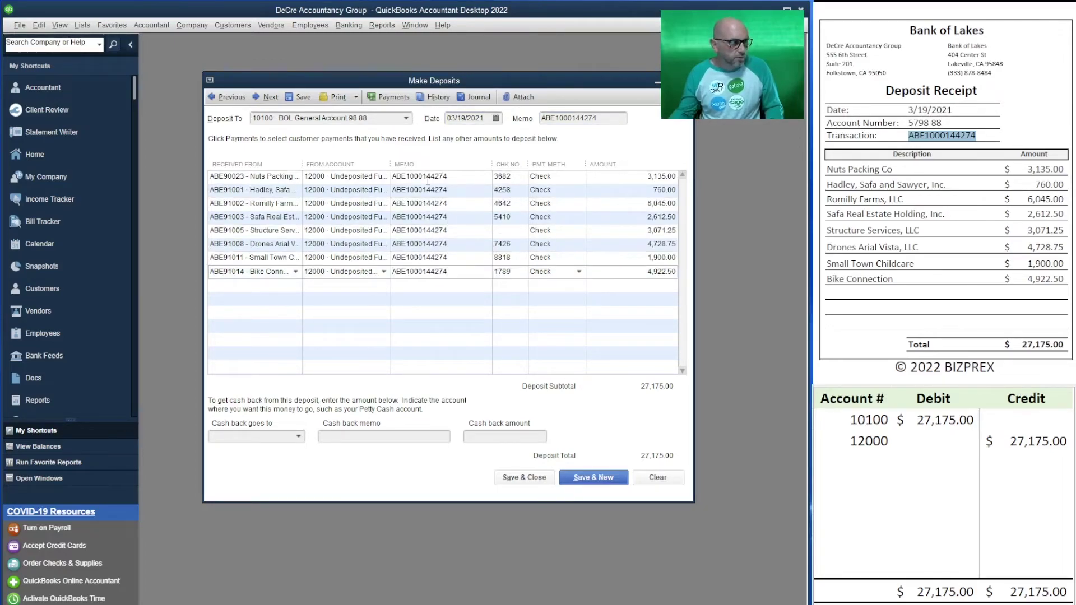
Step: Widen the From Account column and save the deposit, starting a new one for the 3/20/2021 receipt
drag(389, 164, 443, 164)
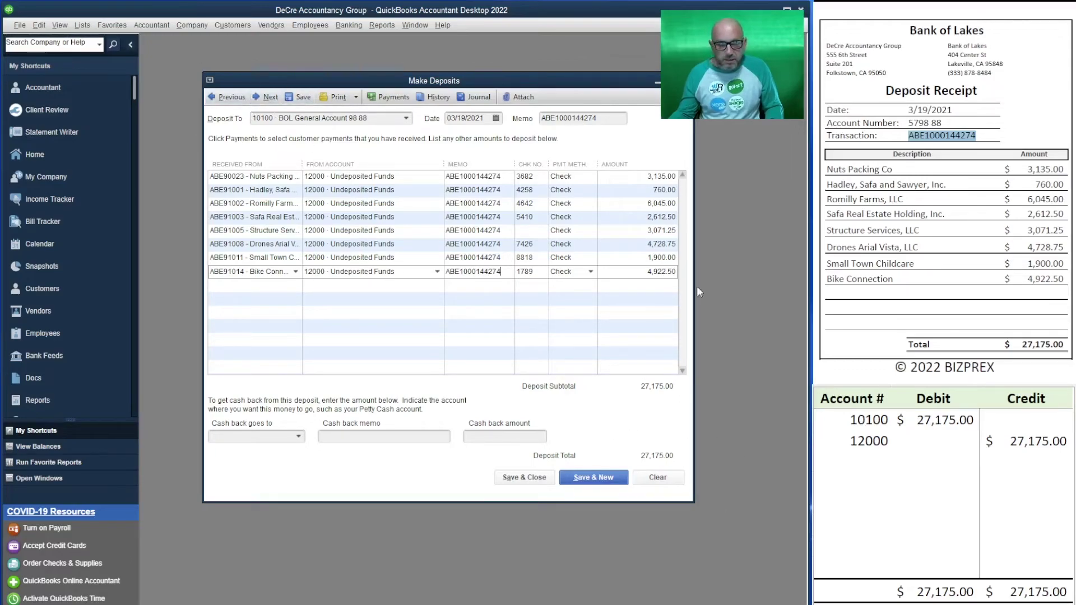
click(598, 479)
scroll(945, 224, down, 8)
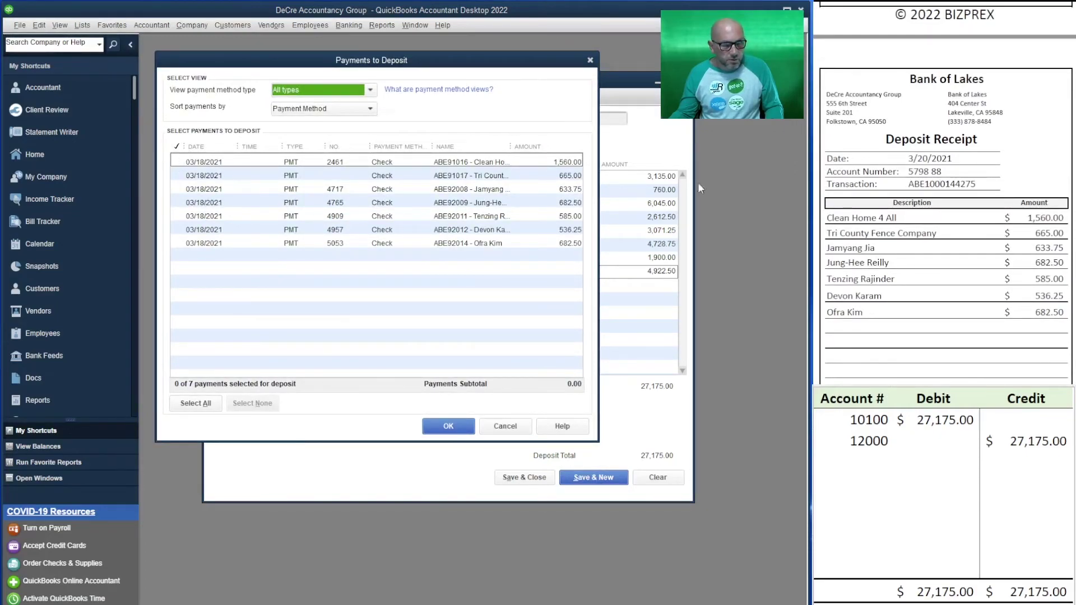
Step: Select all seven remaining payments dated 03/18/2021 for deposit
click(177, 163)
click(179, 176)
click(179, 190)
click(178, 202)
click(179, 217)
click(178, 230)
click(179, 243)
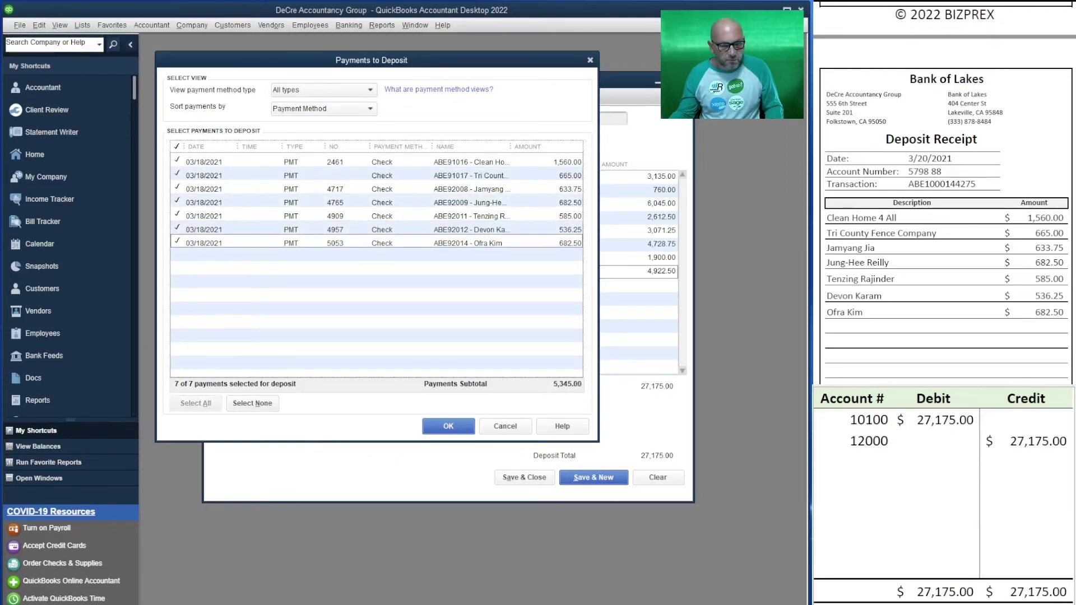
Step: Add the seven selected payments to the bank deposit and date it 03/20/2021
click(929, 420)
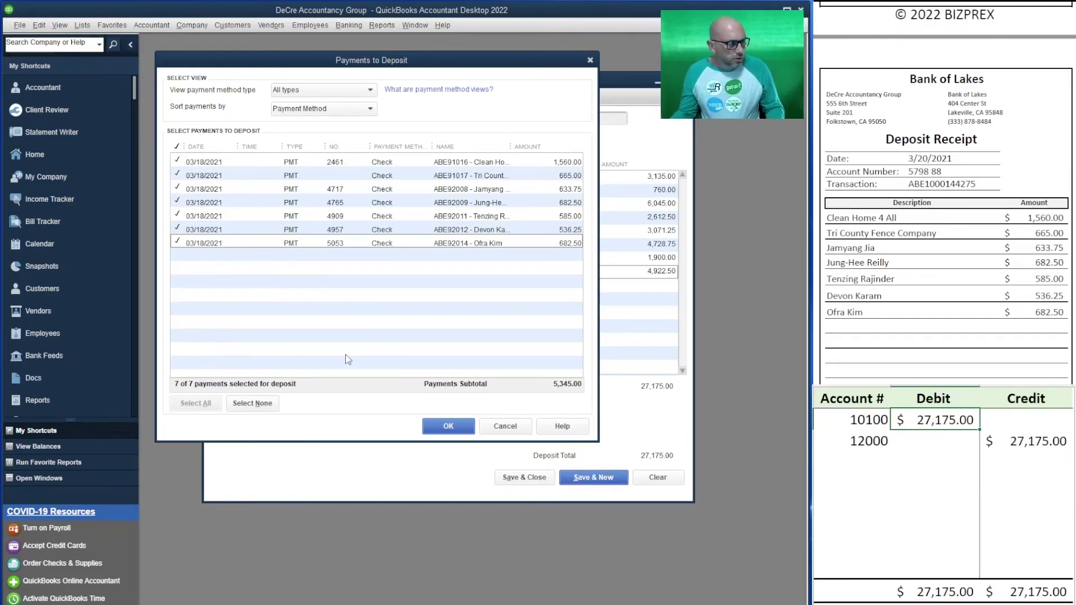
click(449, 426)
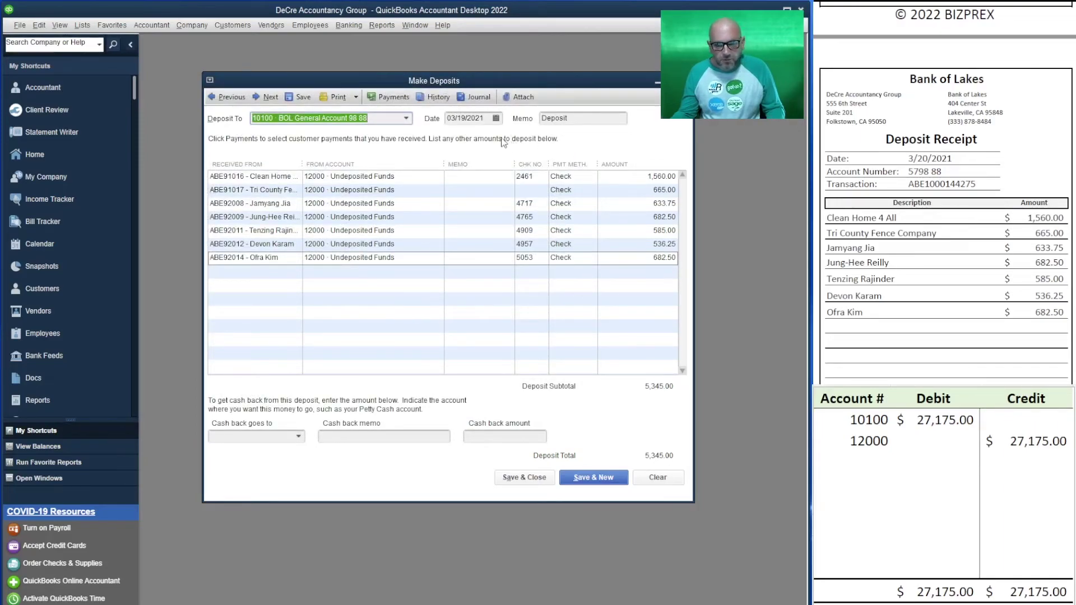
click(496, 118)
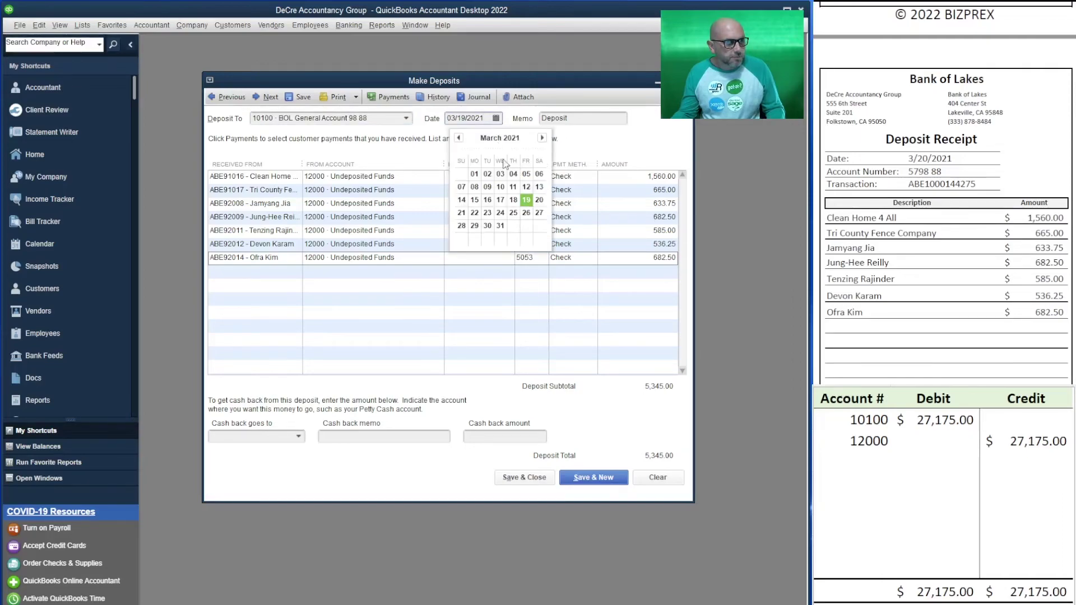
click(540, 201)
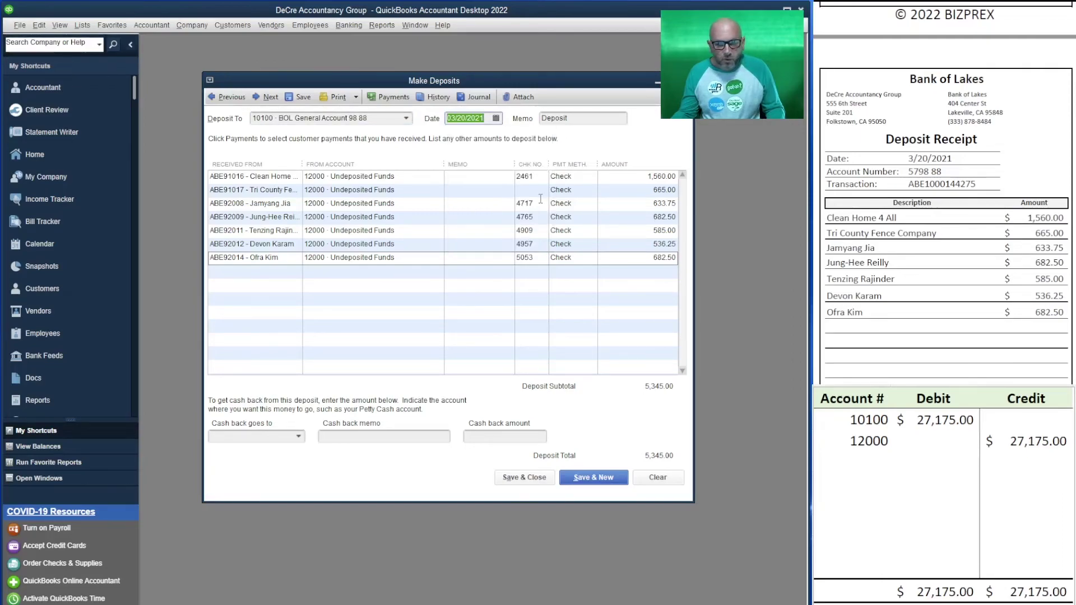
Step: Copy the 3/20/2021 receipt's transaction number into the deposit memo and the memo of all seven payment lines
drag(976, 185, 906, 184)
key(ctrl+c)
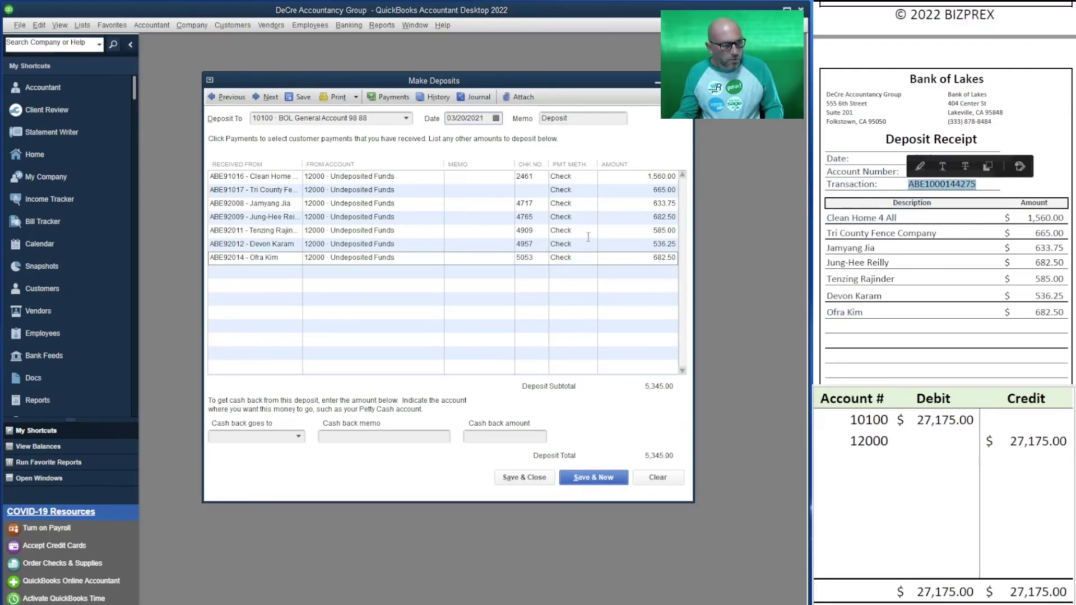
click(583, 117)
key(ctrl+v)
click(462, 176)
key(ctrl+v)
key(Down)
key(ctrl+v)
key(Down)
key(ctrl+v)
key(Down)
key(ctrl+v)
key(Down)
key(ctrl+v)
key(Down)
key(ctrl+v)
key(Down)
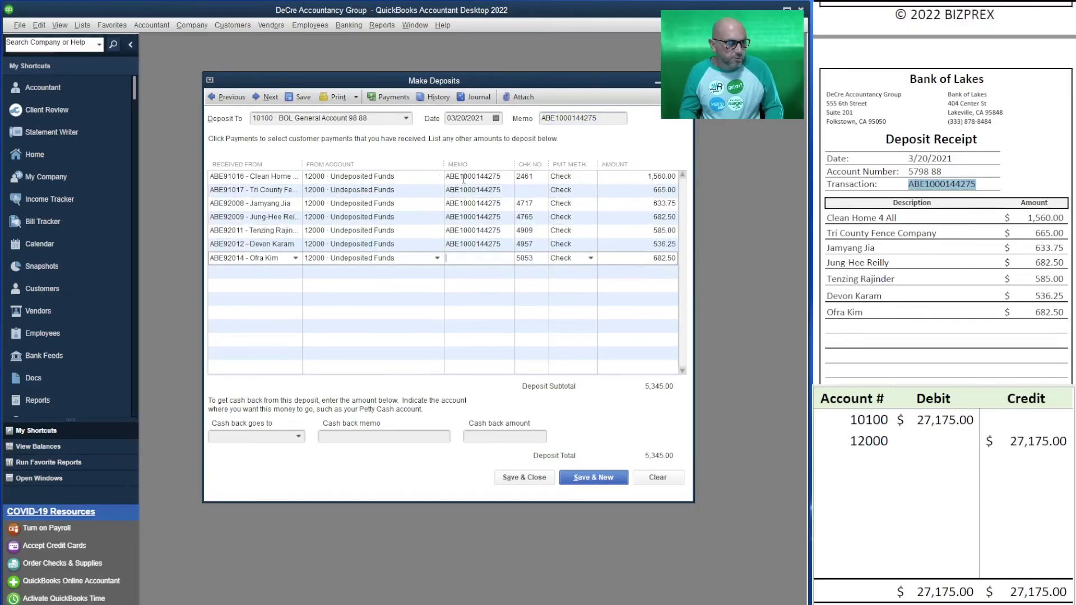
key(ctrl+v)
key(Down)
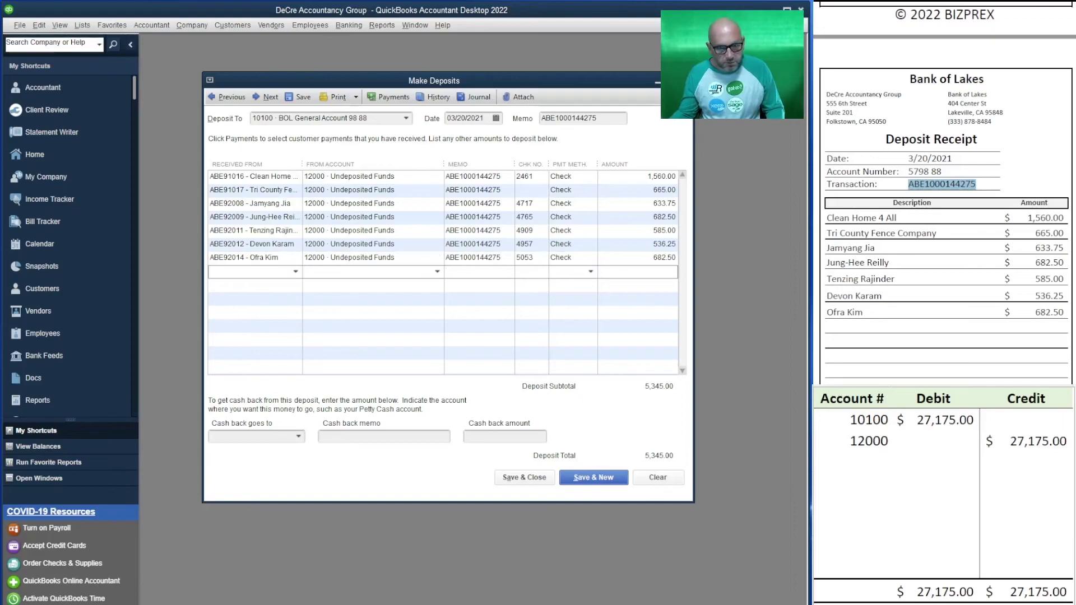
Step: Set the account 10100 debit in the worksheet to 5,345
click(869, 442)
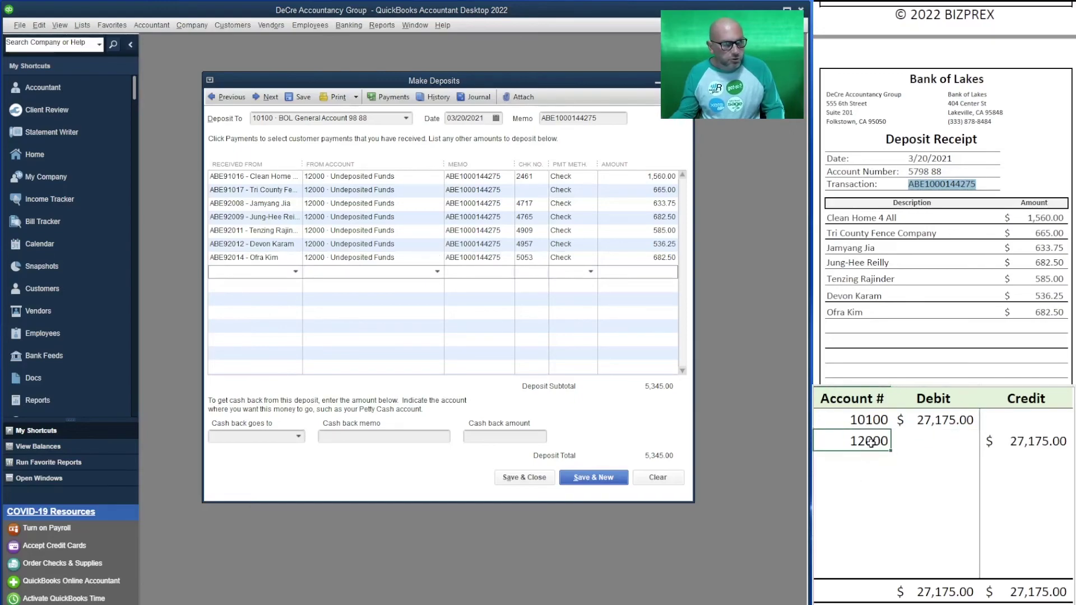
click(932, 416)
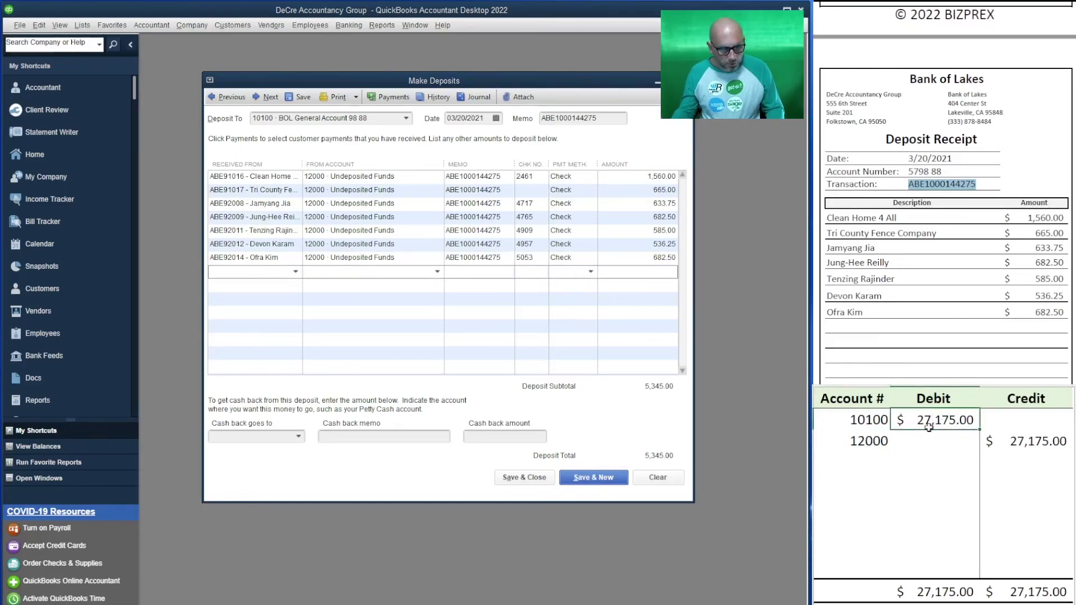
text(5,345)
key(Return)
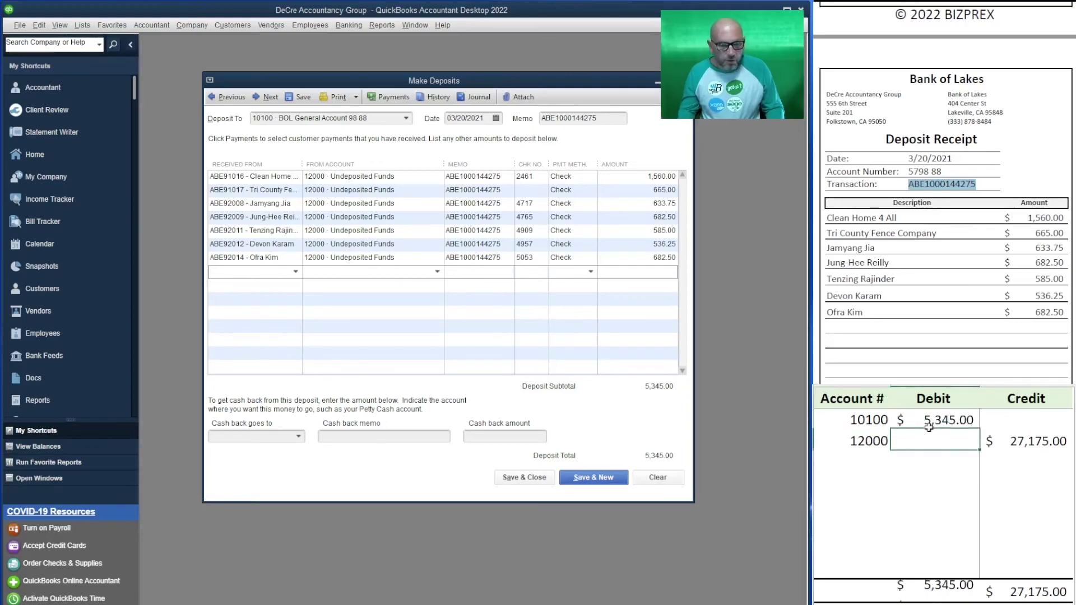
Step: Enter 1,560 as the account 12000 credit in the worksheet
key(Right)
key(Right)
text(1560)
key(Return)
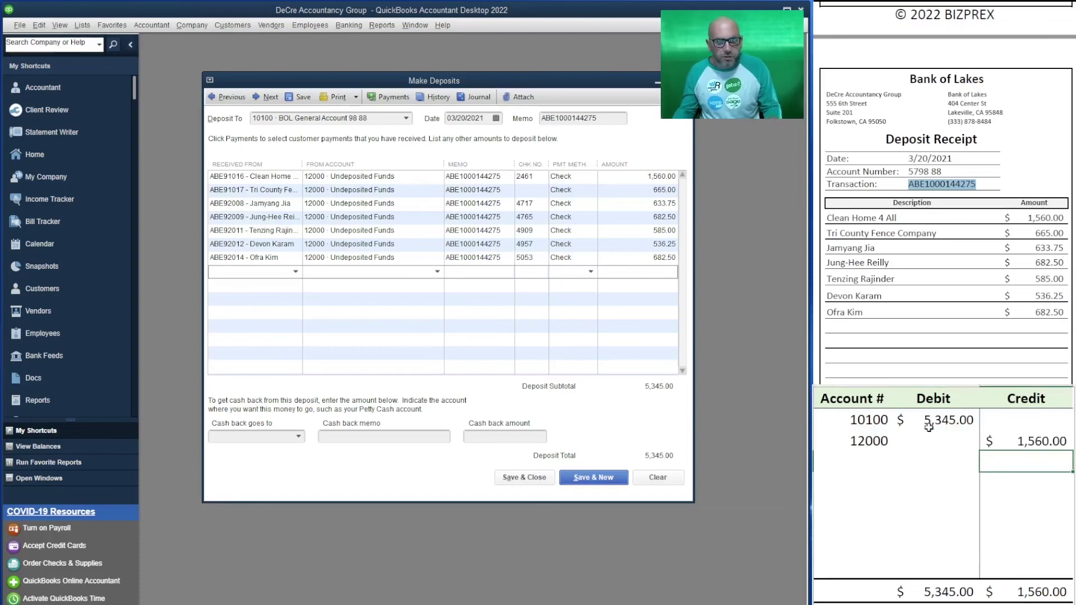
Step: Enter the remaining six credits in the worksheet below 1,560: 665, 633.75, 682.50, 585, 536.25 and 682.50
text(5)
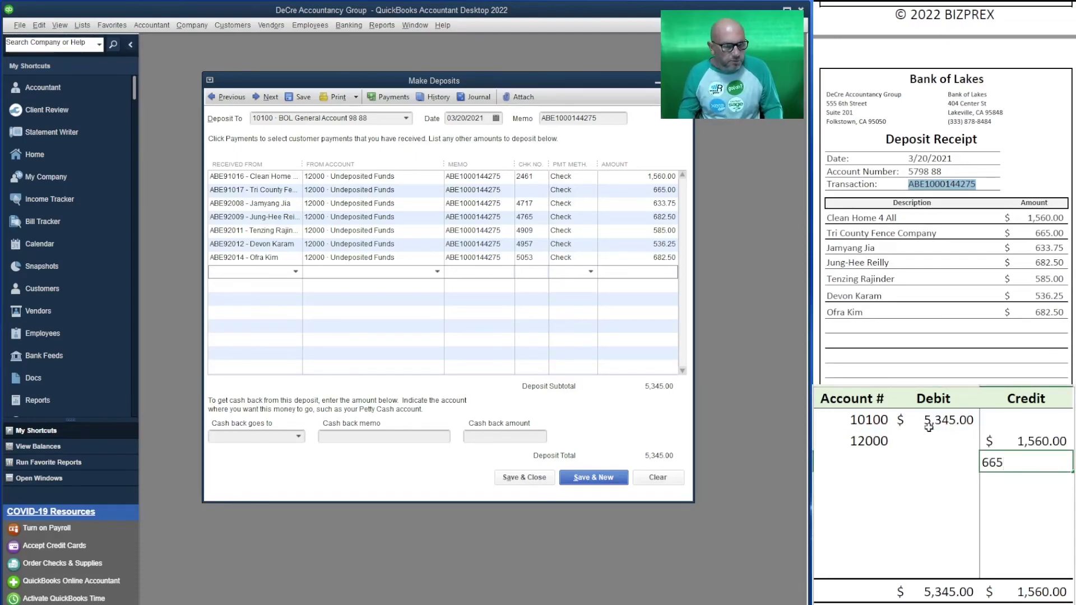
key(Return)
text(633.75)
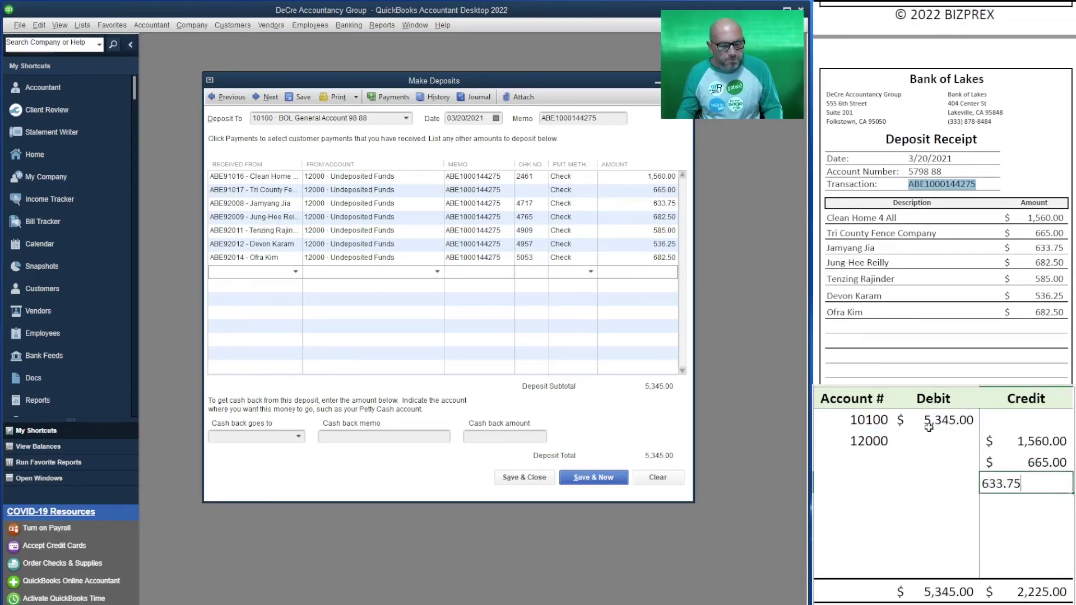
key(Return)
text(682.50)
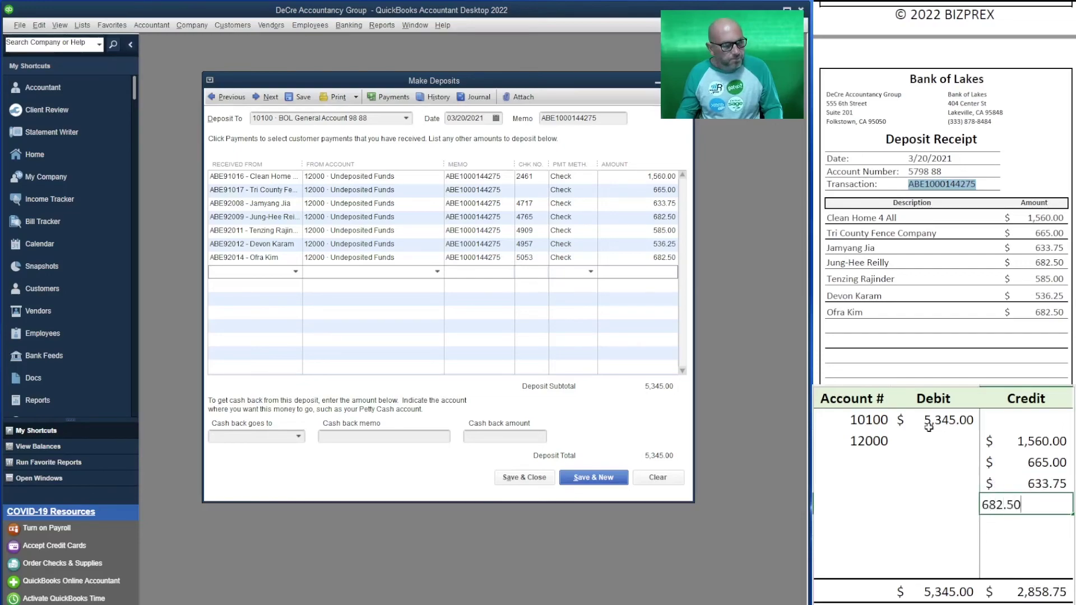
key(Return)
text(585.)
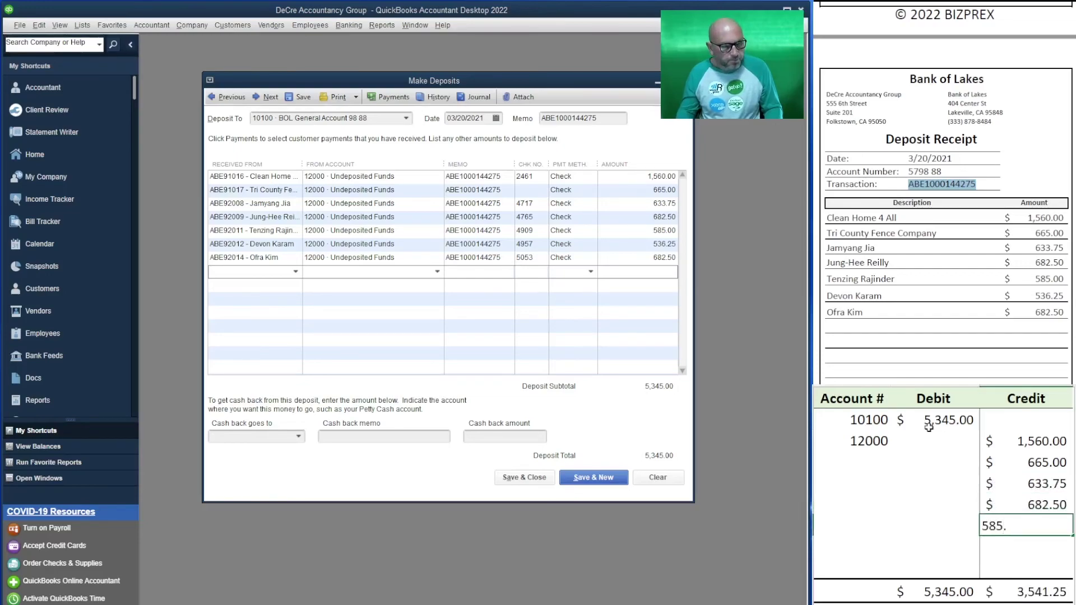
key(Return)
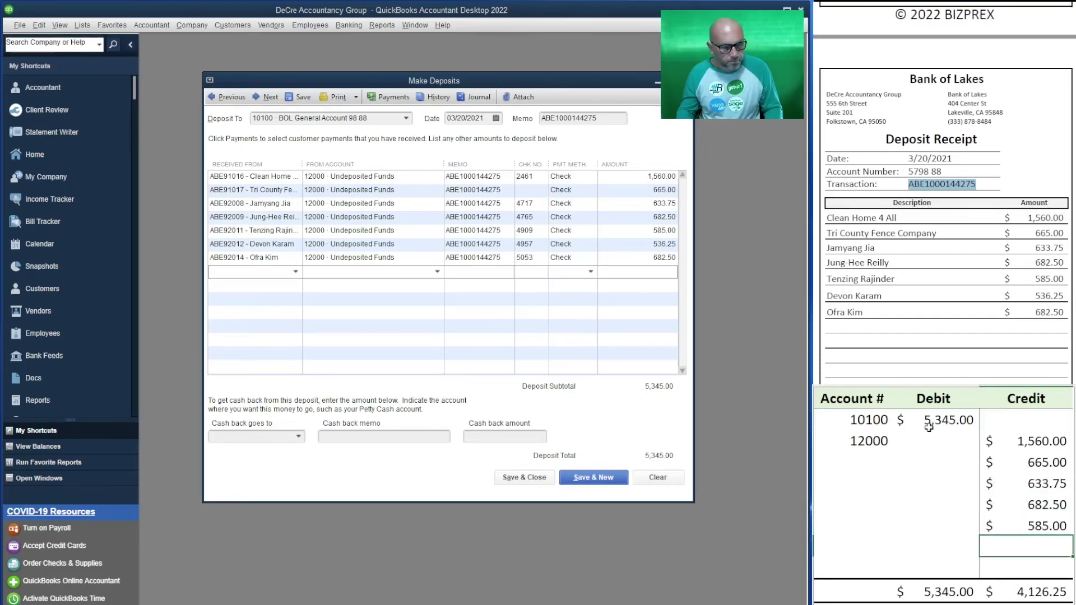
text(536.25)
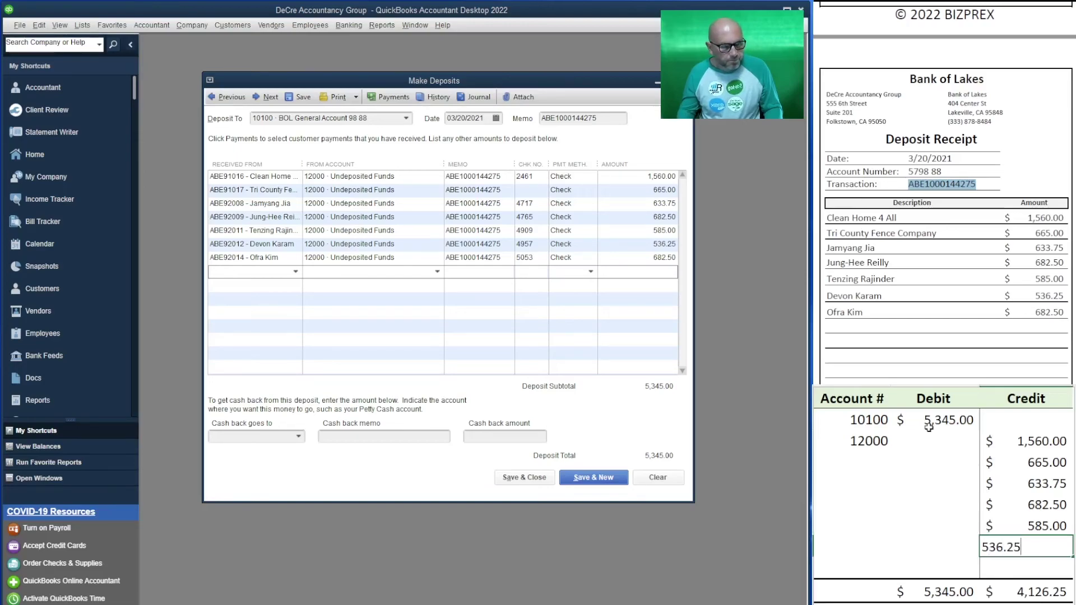
key(Return)
text(682.50)
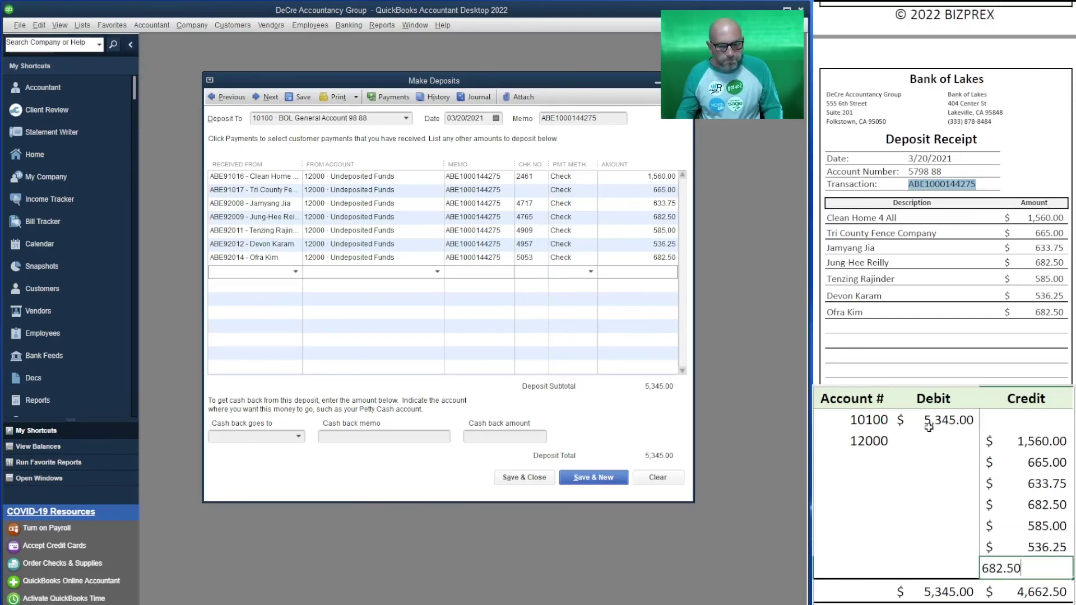
key(Left)
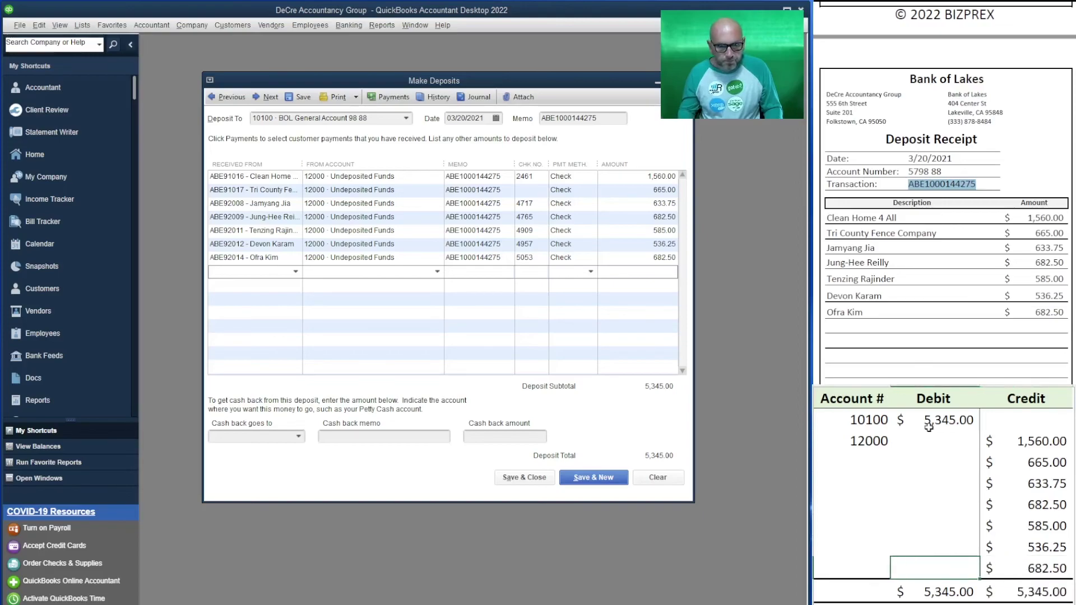
Step: Copy account number 12000 to the six remaining credit rows of the worksheet
click(873, 441)
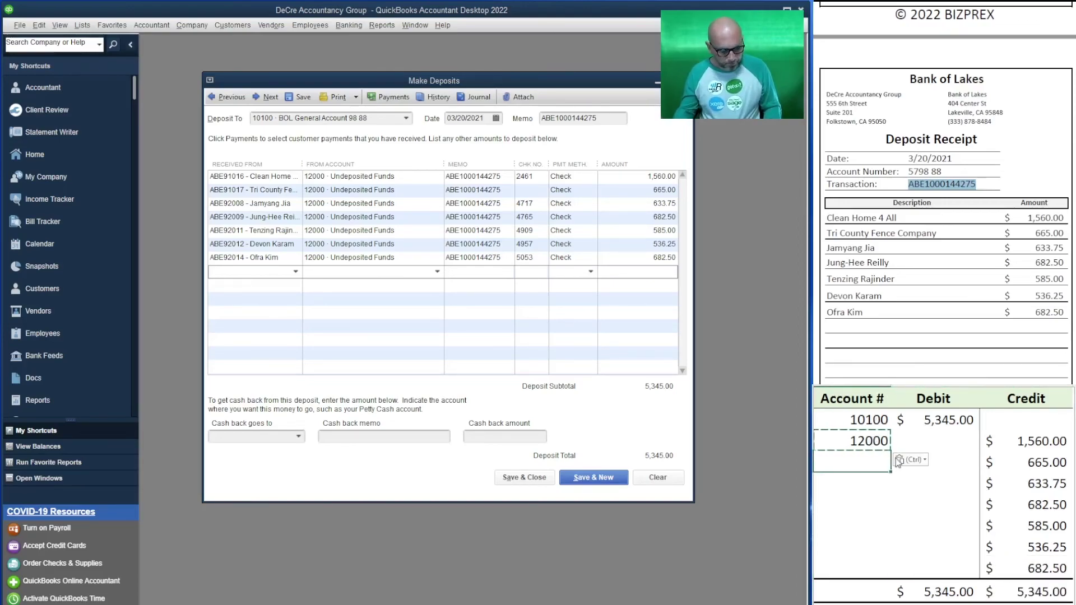
key(shift+Down)
key(shift+Down)
key(shift+Down)
key(shift+Down)
key(shift+Down)
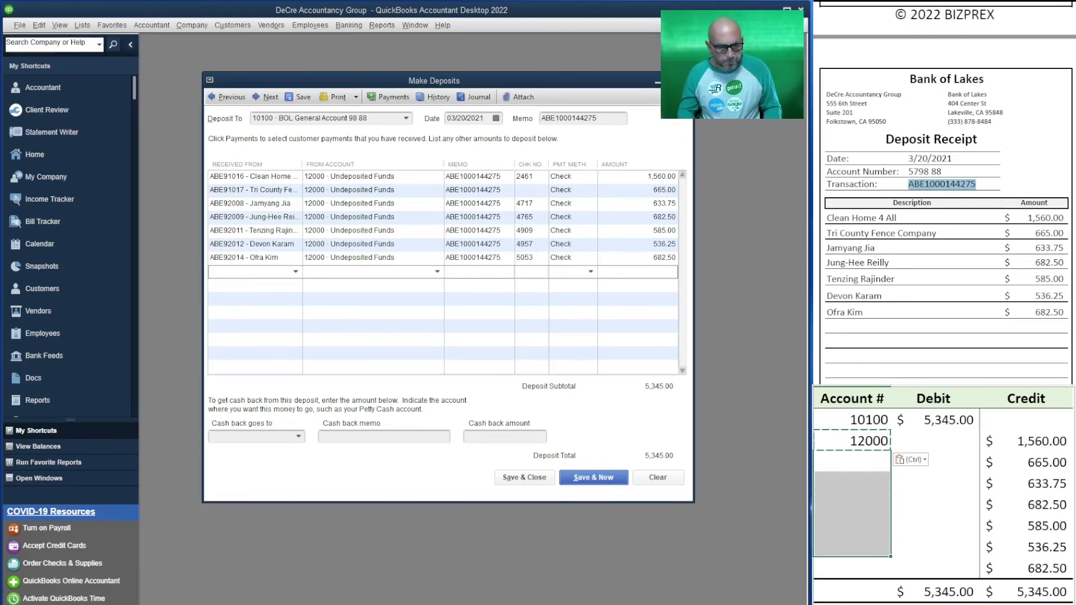
key(ctrl+v)
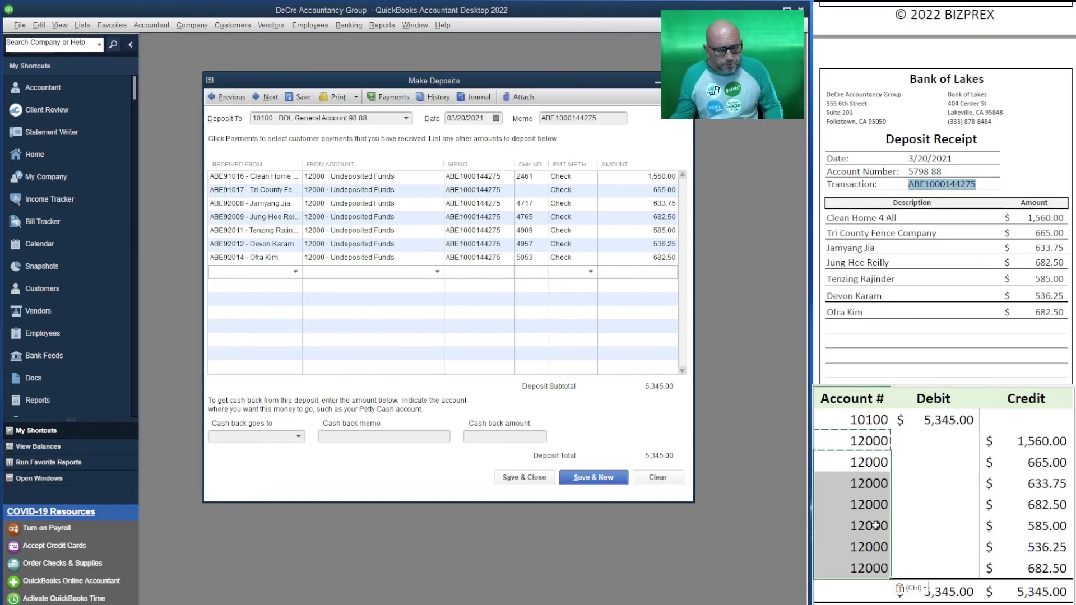
Step: Check the 03/20/2021 bank deposit against the receipt's total, and save and close the deposit
scroll(944, 193, down, 3)
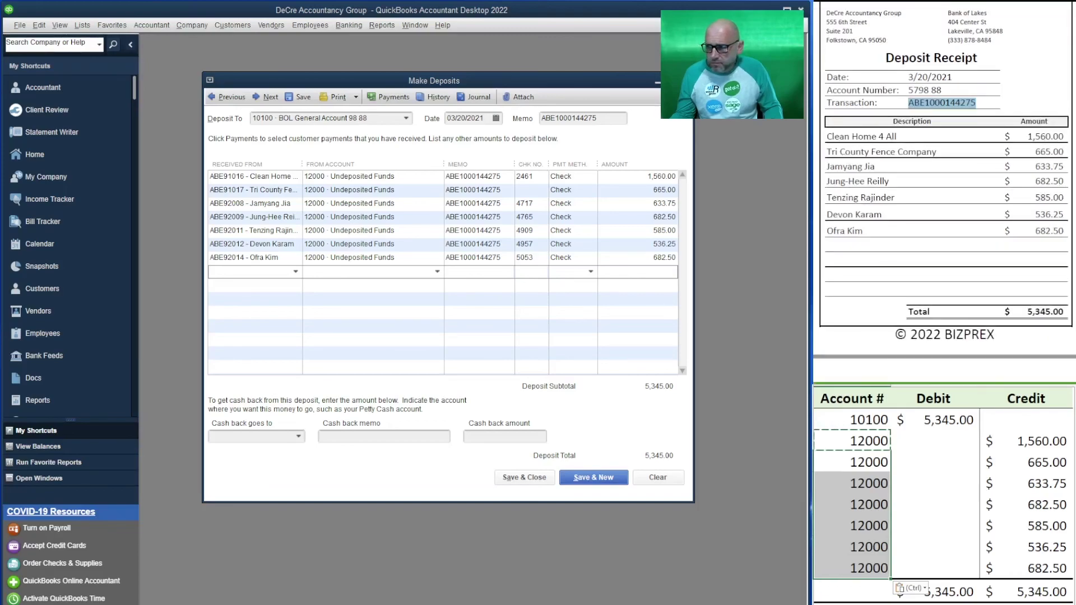
click(526, 480)
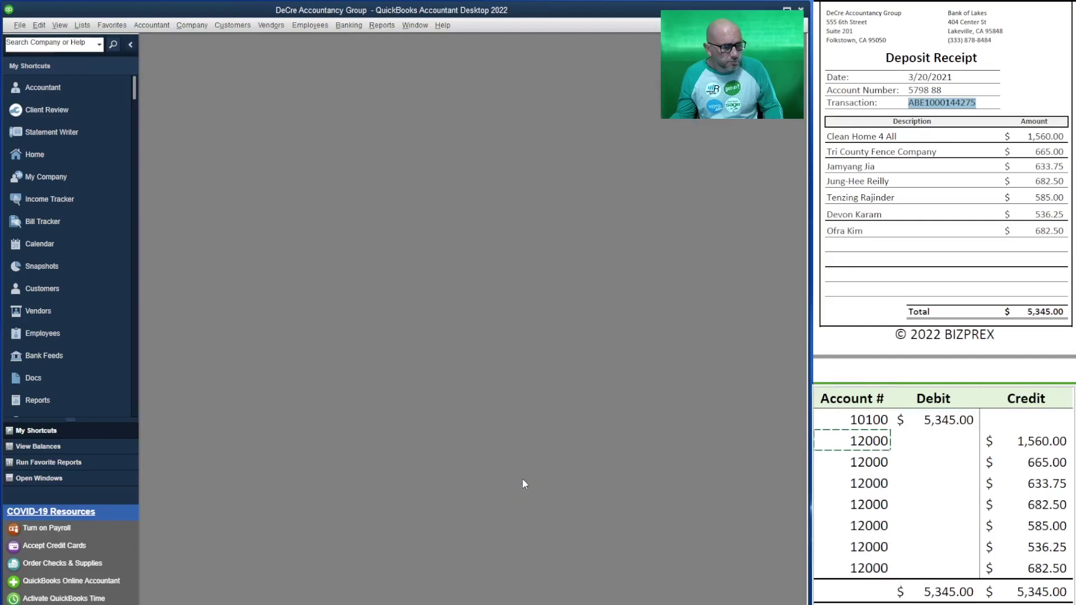
scroll(944, 191, down, 10)
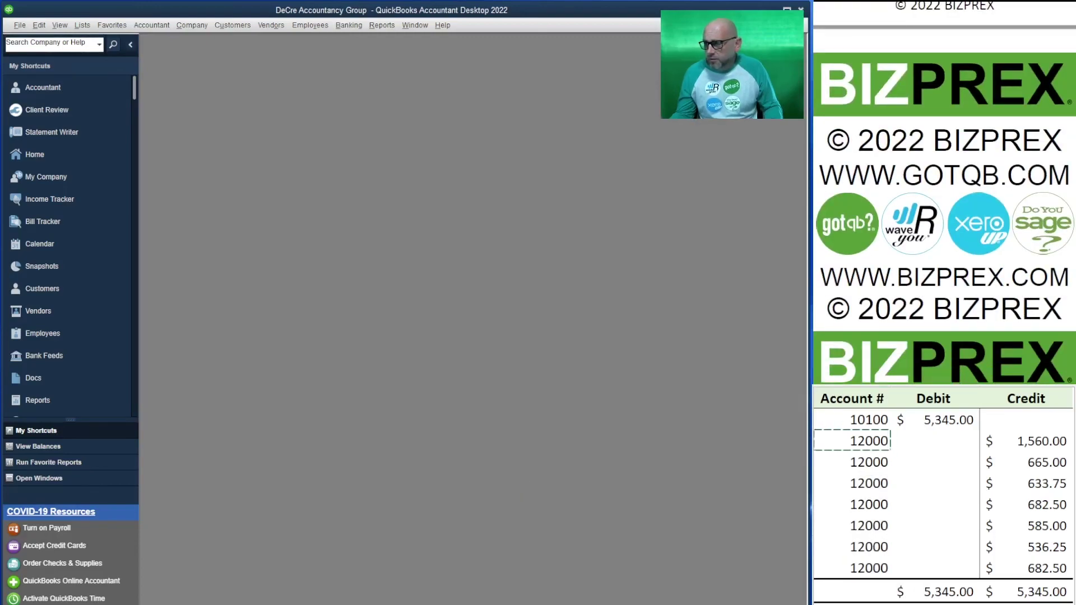
Step: Clear all account numbers, debits and credits from the worksheet rows, keeping the totals row
drag(1026, 569, 867, 429)
key(Delete)
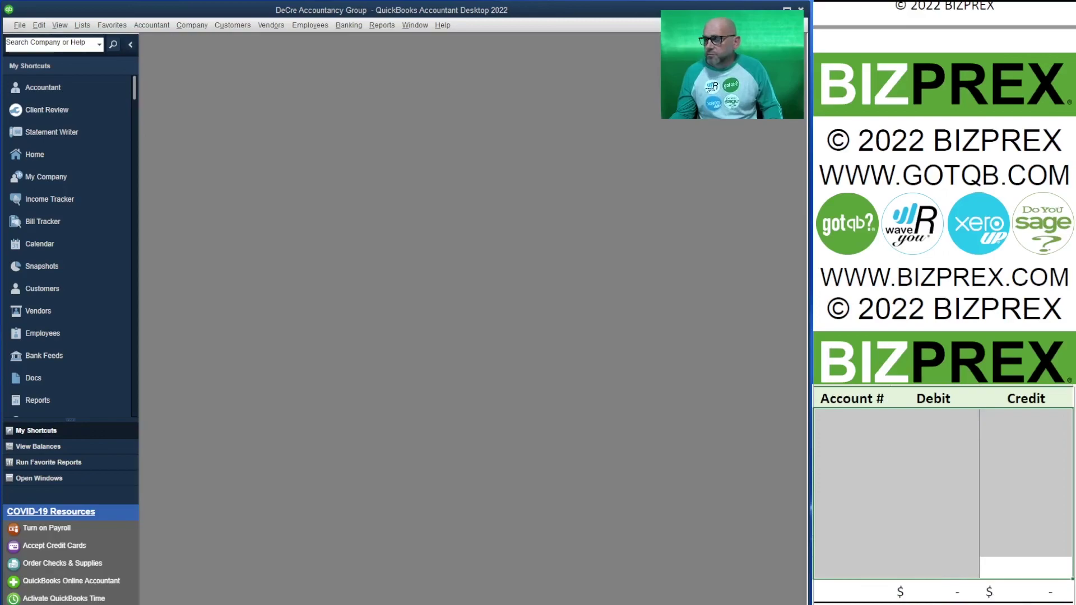
click(885, 469)
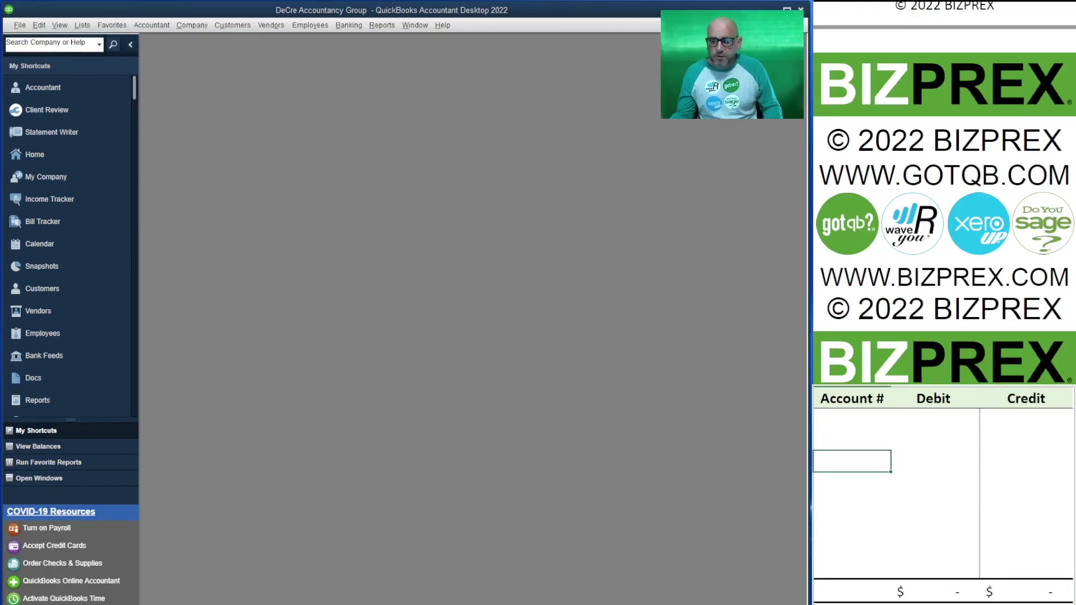